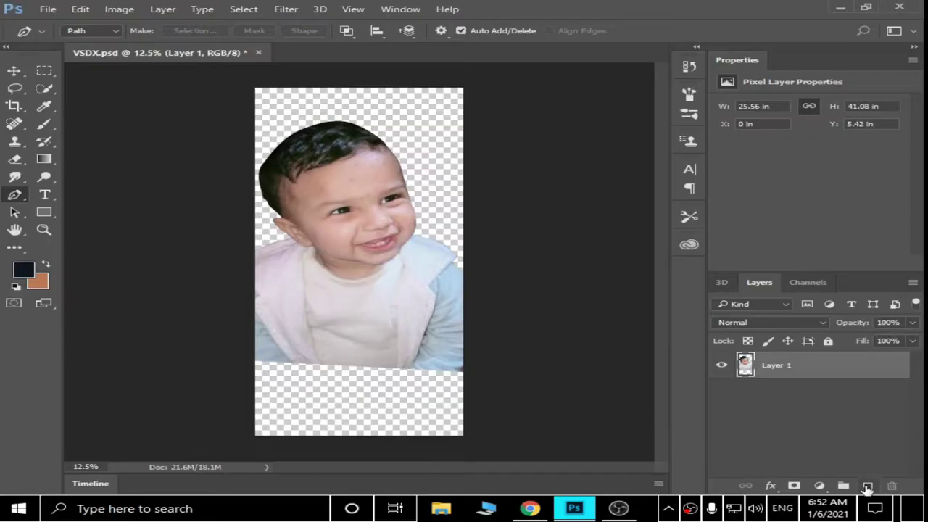
# - Duplicate the baby photo layer, keep the copy on top, and hide the original Layer 1
pyautogui.click(868, 485)
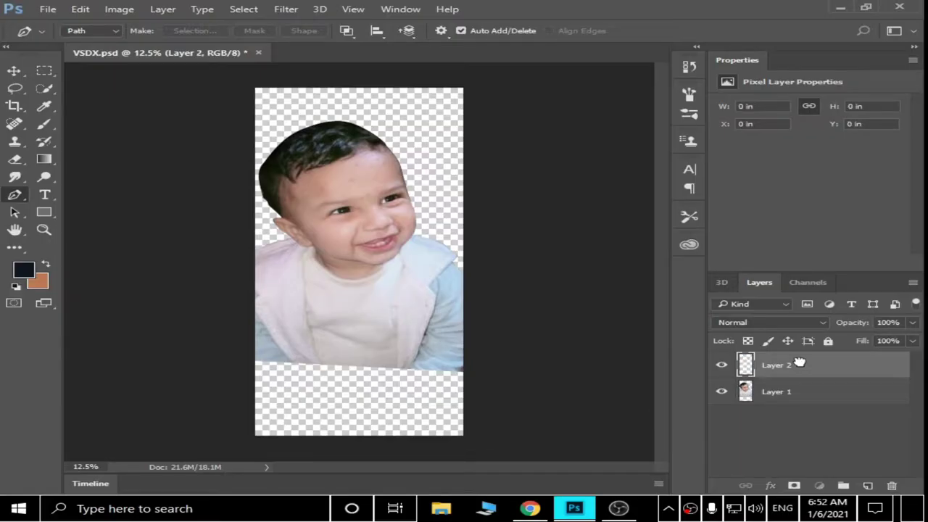
pyautogui.hotkey('ctrl', 'j')
pyautogui.moveTo(793, 392); pyautogui.dragTo(793, 361)
pyautogui.click(721, 418)
pyautogui.click(797, 392)
# - Add a dark purple (#221634) Solid Color fill layer behind the photo copy
pyautogui.click(820, 485)
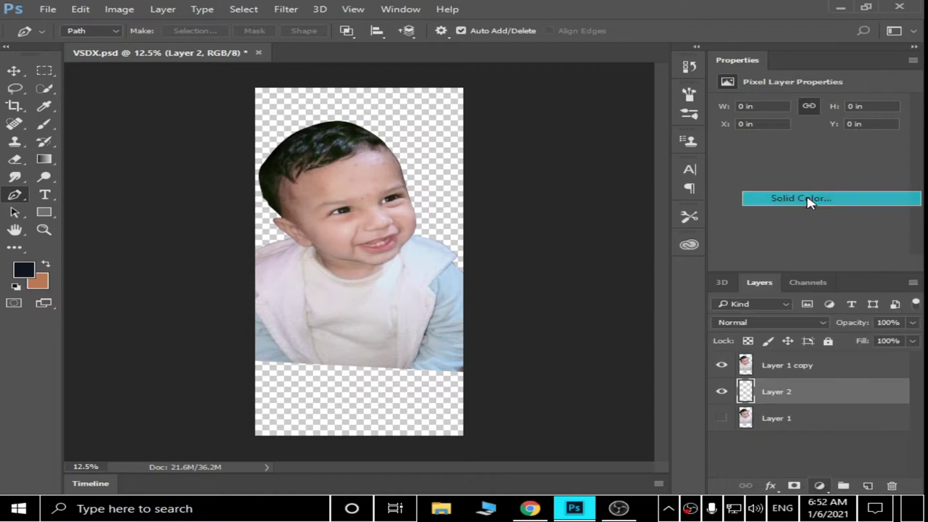
pyautogui.click(808, 197)
pyautogui.moveTo(640, 278); pyautogui.dragTo(651, 266)
pyautogui.click(769, 175)
pyautogui.moveTo(580, 96)
pyautogui.mouseDown()
pyautogui.moveTo(413, 137)
pyautogui.moveTo(517, 125)
pyautogui.mouseUp()
pyautogui.click(638, 291)
pyautogui.click(856, 149)
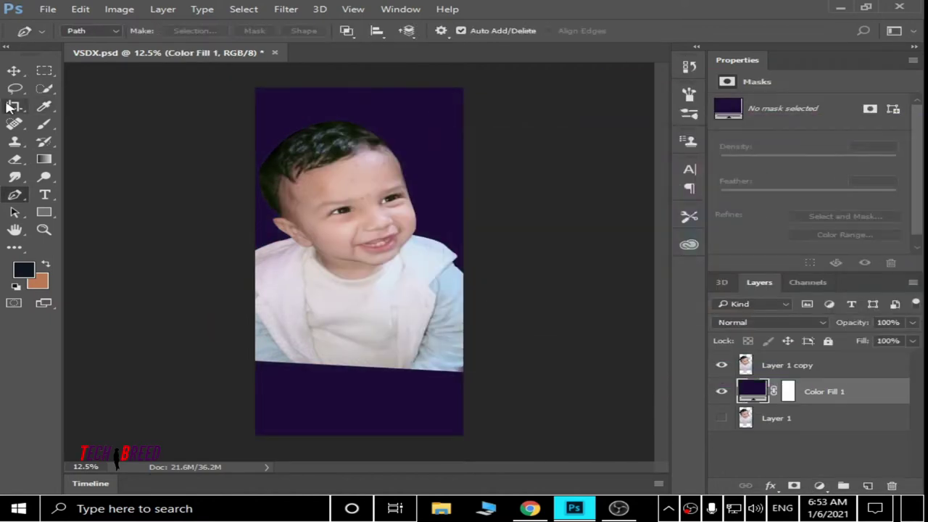
pyautogui.click(13, 106)
# - Widen the canvas to landscape on both sides, then apply Levels with black input 12
pyautogui.moveTo(464, 259); pyautogui.dragTo(674, 259)
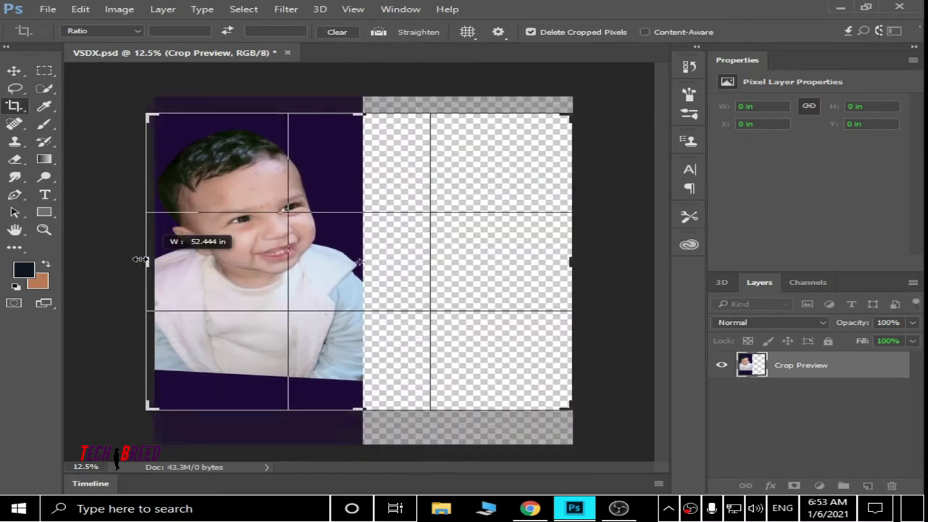
pyautogui.moveTo(138, 259); pyautogui.dragTo(72, 259)
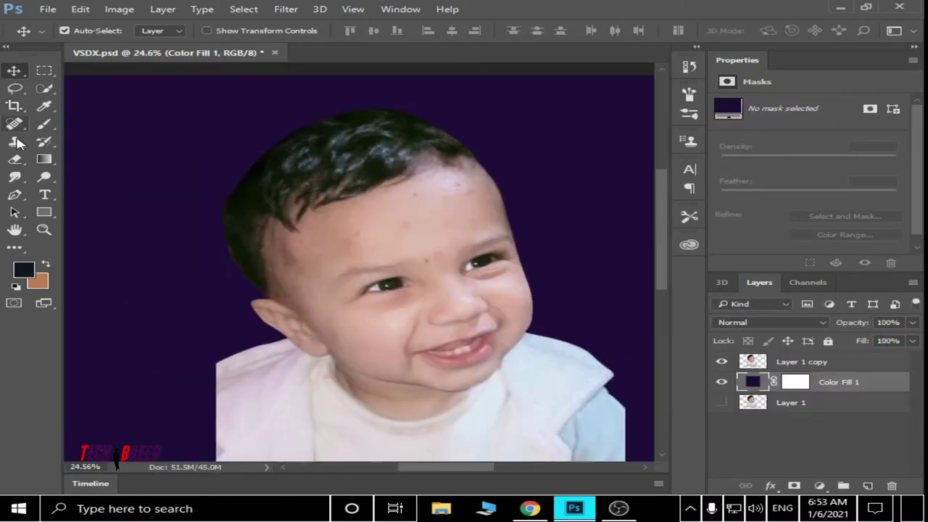
pyautogui.click(80, 8)
pyautogui.click(119, 8)
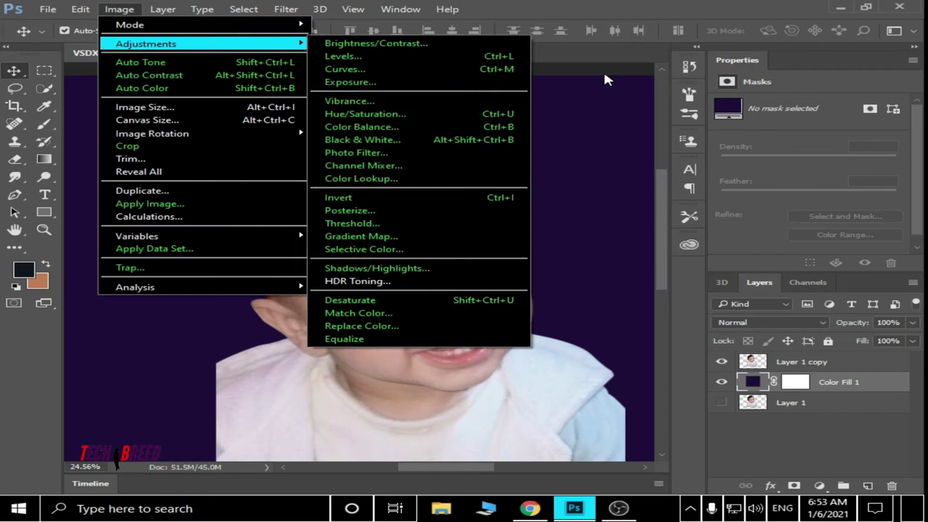
pyautogui.hotkey('ctrl', 'l')
pyautogui.moveTo(611, 253); pyautogui.dragTo(631, 254)
pyautogui.press('Return')
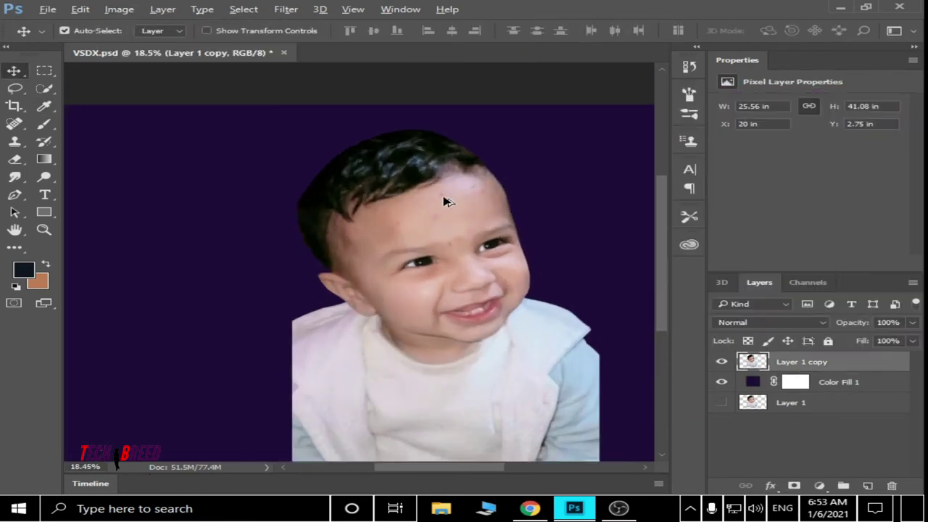
# - Set up an Unsharp Mask on the photo copy with radius 2.0
pyautogui.click(286, 9)
pyautogui.click(558, 302)
pyautogui.moveTo(428, 166); pyautogui.dragTo(404, 201)
pyautogui.click(372, 240)
pyautogui.click(372, 239)
pyautogui.click(469, 240)
pyautogui.click(469, 239)
pyautogui.moveTo(345, 316); pyautogui.dragTo(361, 317)
# - Apply the Unsharp Mask, duplicate the layer, and run High Pass at radius 5.0 on the copy
pyautogui.press('Return')
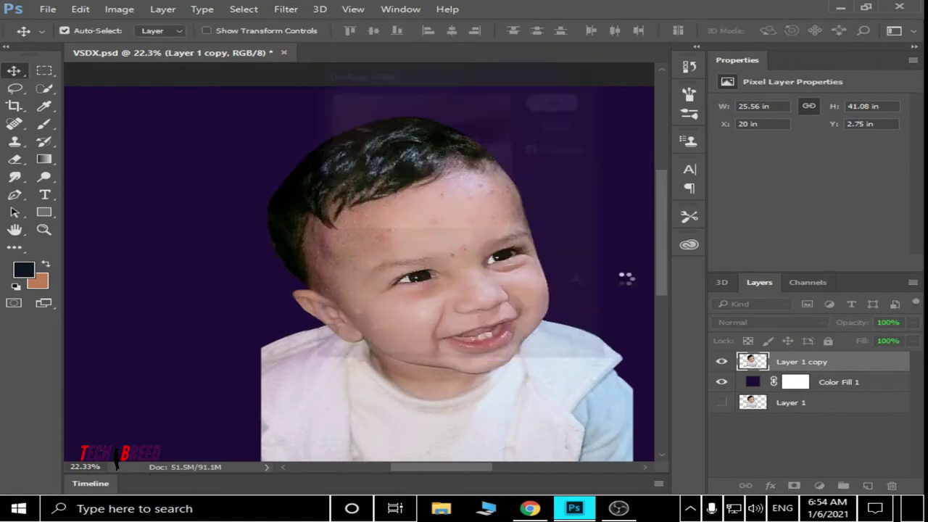
pyautogui.hotkey('ctrl', 'j')
pyautogui.click(286, 9)
pyautogui.click(606, 290)
pyautogui.click(371, 262)
pyautogui.click(372, 261)
pyautogui.click(371, 262)
pyautogui.moveTo(390, 218); pyautogui.dragTo(410, 155)
pyautogui.click(469, 262)
pyautogui.click(470, 262)
pyautogui.moveTo(384, 302); pyautogui.dragTo(387, 303)
pyautogui.press('Return')
# - Blend the High Pass layer in Soft Light, merge it down, and duplicate it as Layer 1 copy 3
pyautogui.scroll(3, 497, 300)
pyautogui.click(731, 322)
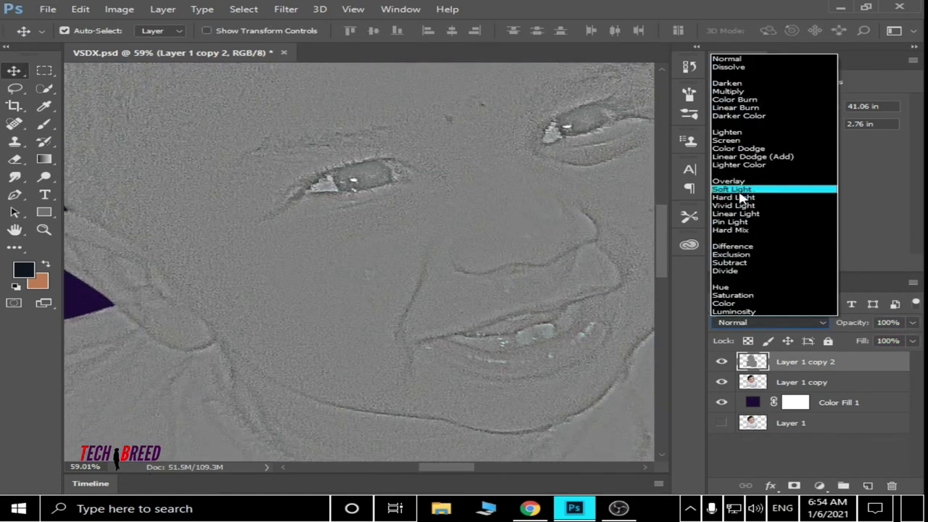
pyautogui.click(739, 190)
pyautogui.hotkey('ctrl', 'z')
pyautogui.click(768, 322)
pyautogui.click(739, 186)
pyautogui.scroll(-4, 482, 233)
pyautogui.hotkey('ctrl', 'e')
pyautogui.hotkey('ctrl', 'j')
# - Set up the Smudge tool with Special Effect Brushes loaded and Strength at 50%
pyautogui.click(13, 177)
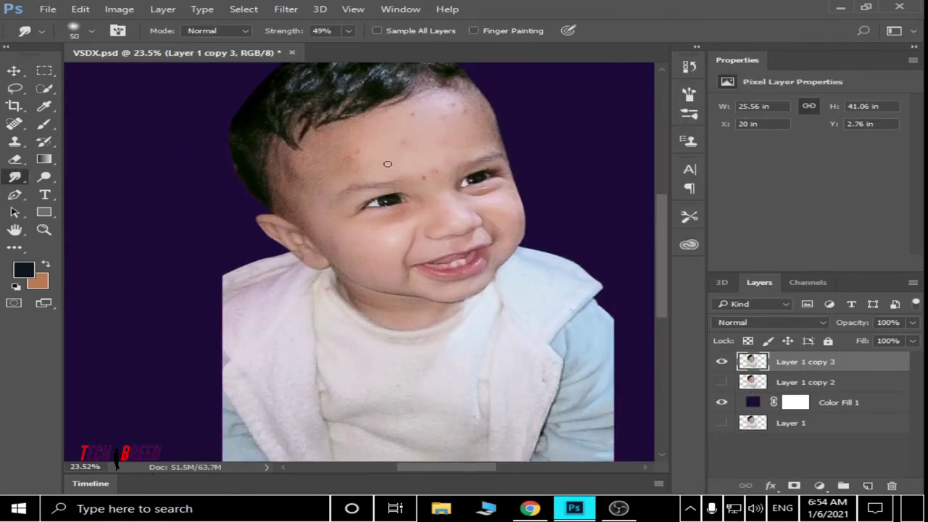
pyautogui.click(75, 30)
pyautogui.click(240, 57)
pyautogui.click(577, 139)
pyautogui.press('Return')
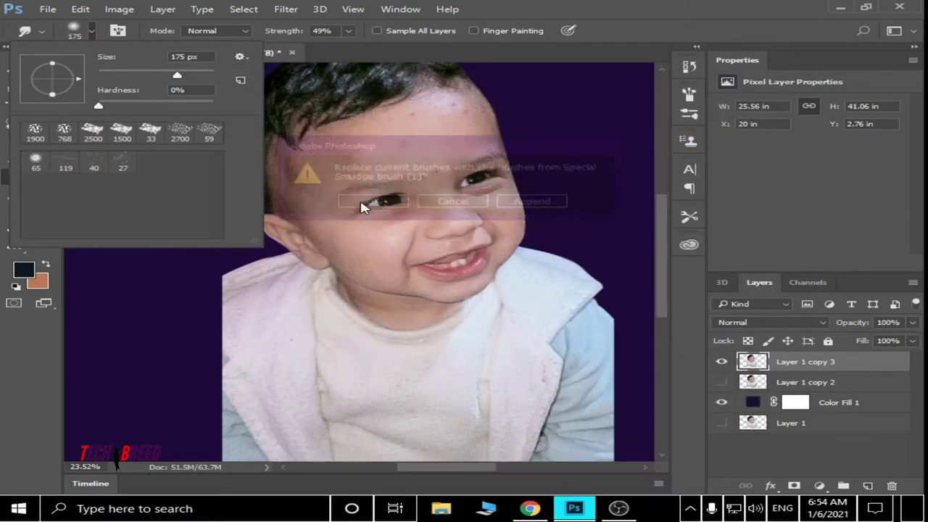
pyautogui.press('Return')
pyautogui.scroll(-1, 357, 133)
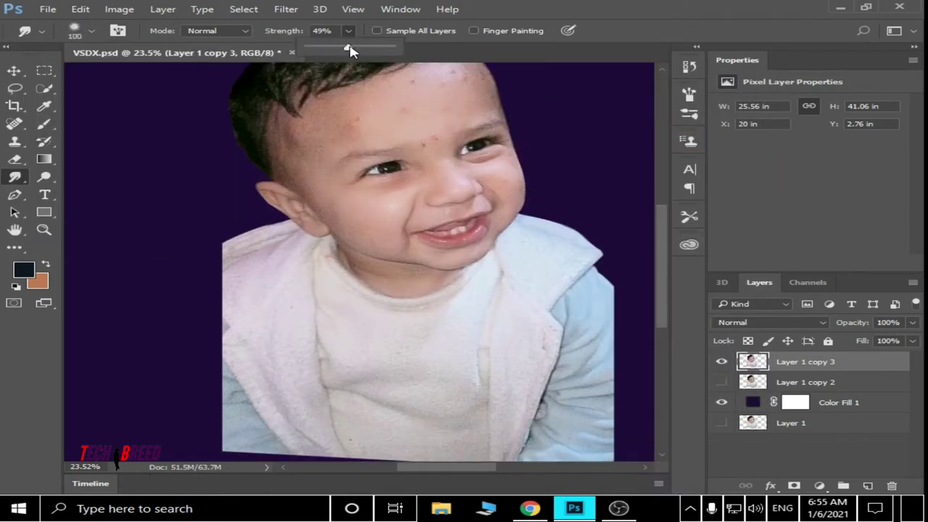
pyautogui.moveTo(349, 50); pyautogui.dragTo(350, 49)
# - Smudge the baby's forehead and cheek skin into a soft, painted texture
pyautogui.scroll(3, 348, 200)
pyautogui.scroll(3, 518, 154)
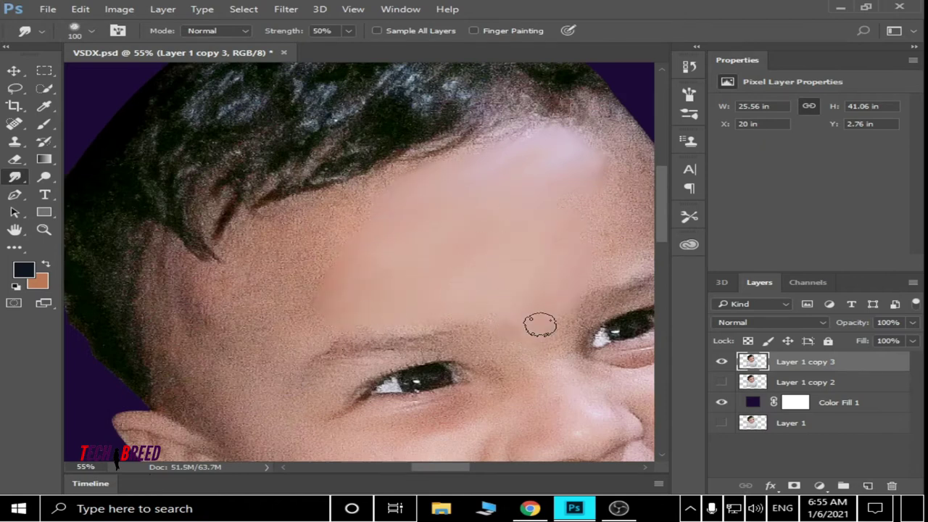
pyautogui.scroll(1, 344, 256)
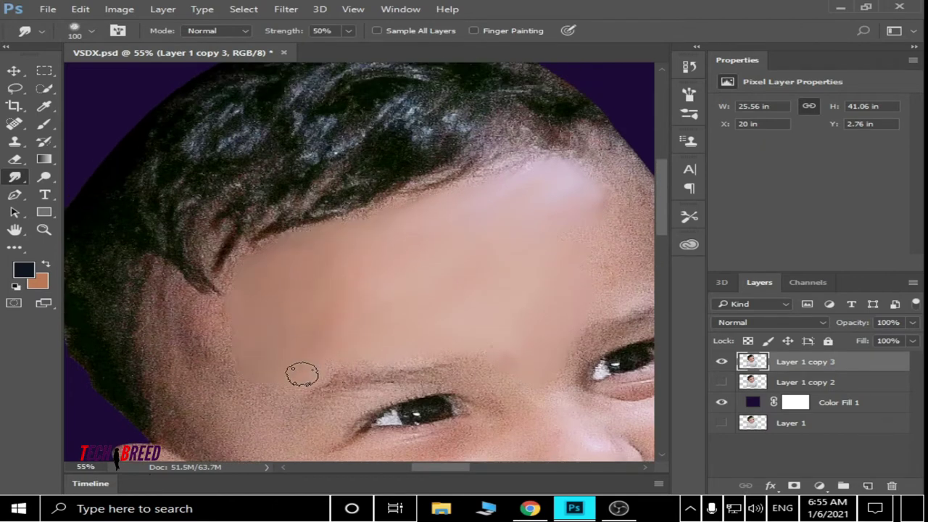
pyautogui.scroll(-1, 301, 374)
pyautogui.scroll(-1, 217, 312)
pyautogui.scroll(1, 239, 327)
pyautogui.scroll(-3, 265, 358)
pyautogui.scroll(3, 526, 217)
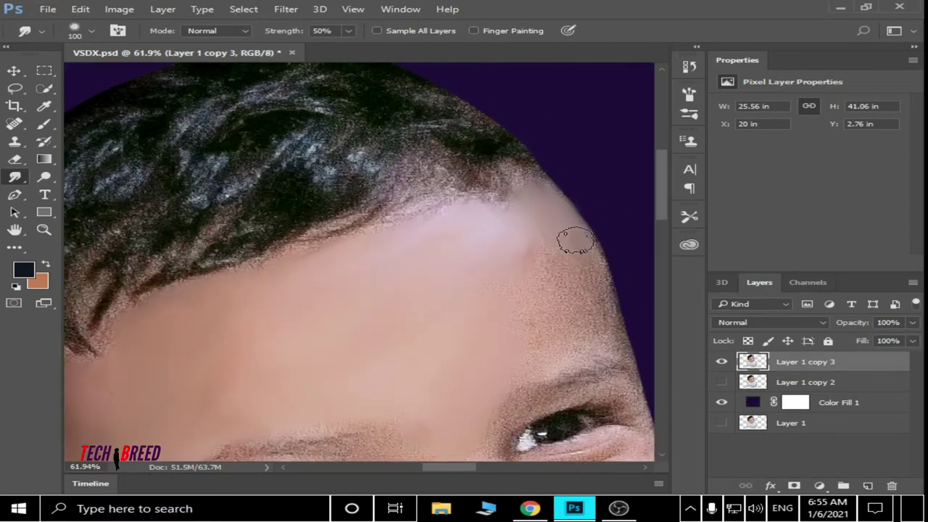
pyautogui.scroll(-2, 228, 257)
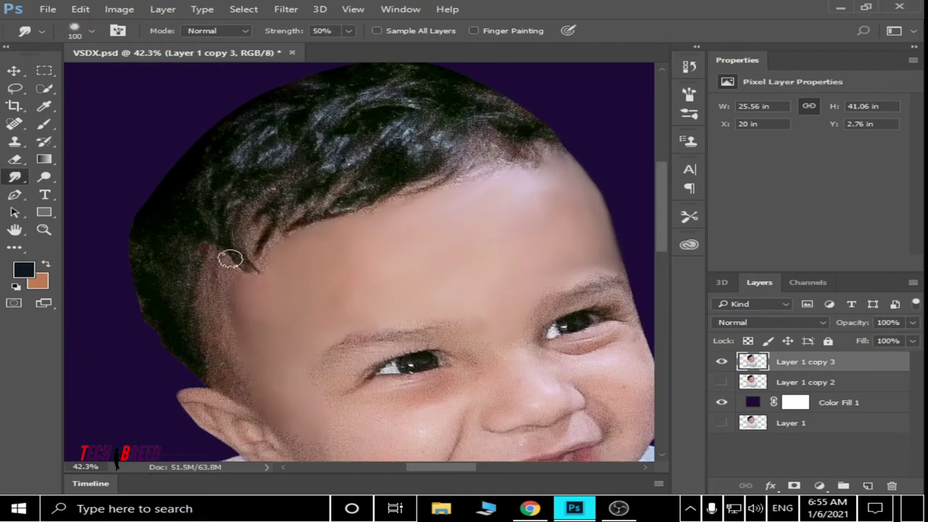
pyautogui.scroll(2, 228, 256)
pyautogui.click(44, 124)
# - Use the Pencil to draw fine hair strands along the hairline and over the hair
pyautogui.rightClick(44, 124)
pyautogui.click(123, 135)
pyautogui.click(23, 269)
pyautogui.click(855, 149)
pyautogui.scroll(2, 430, 210)
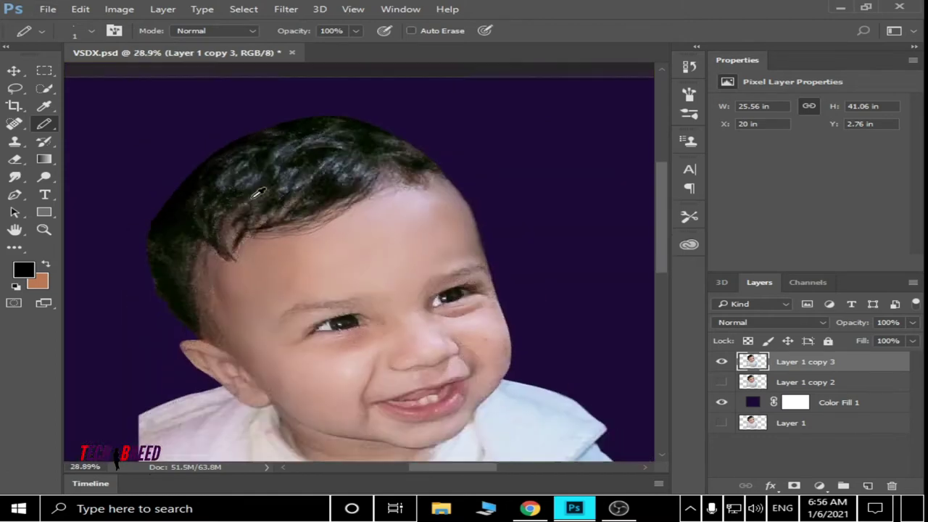
pyautogui.moveTo(377, 117); pyautogui.dragTo(326, 169)
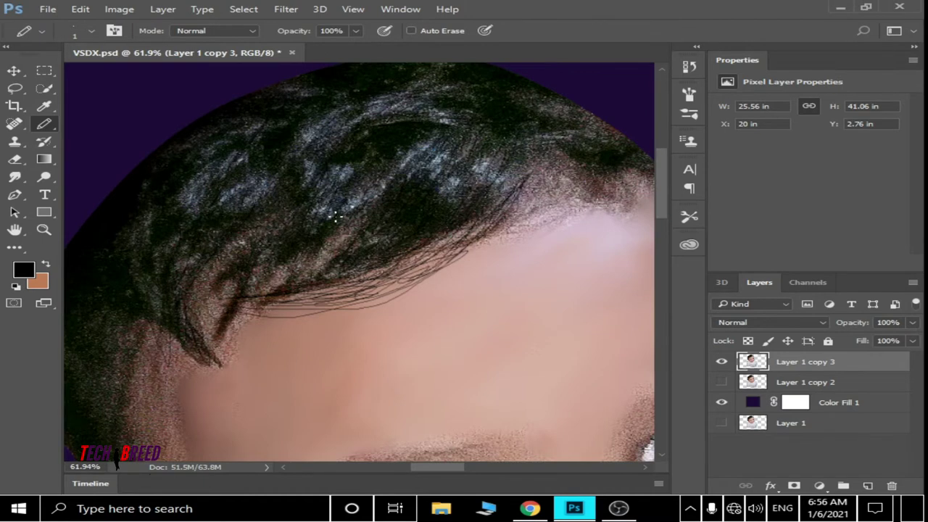
pyautogui.moveTo(242, 319); pyautogui.dragTo(435, 172)
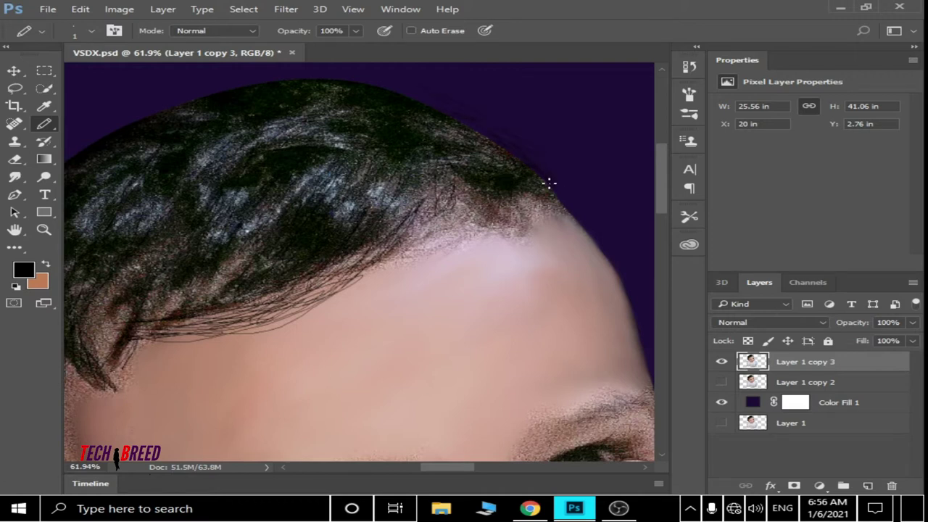
pyautogui.moveTo(450, 229); pyautogui.dragTo(359, 226)
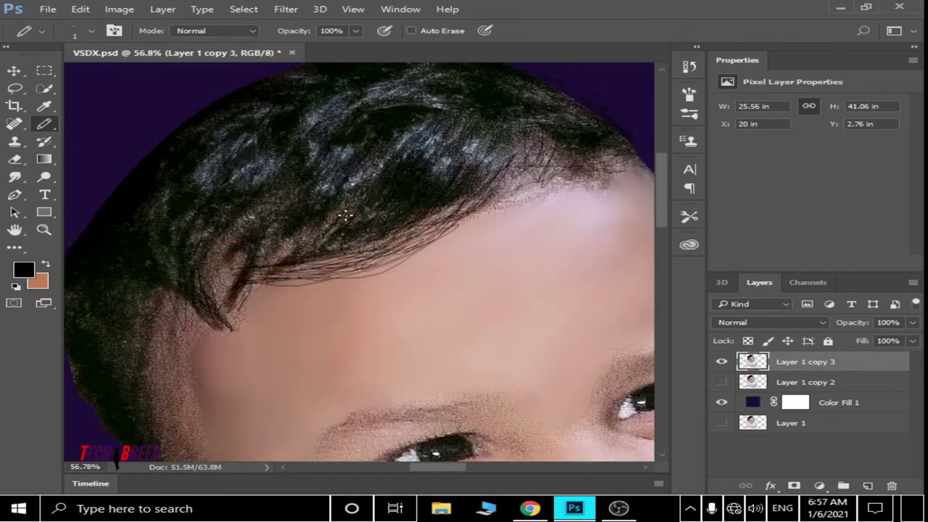
# - Set the foreground drawing colour to black for the hair strands
pyautogui.scroll(-3, 181, 298)
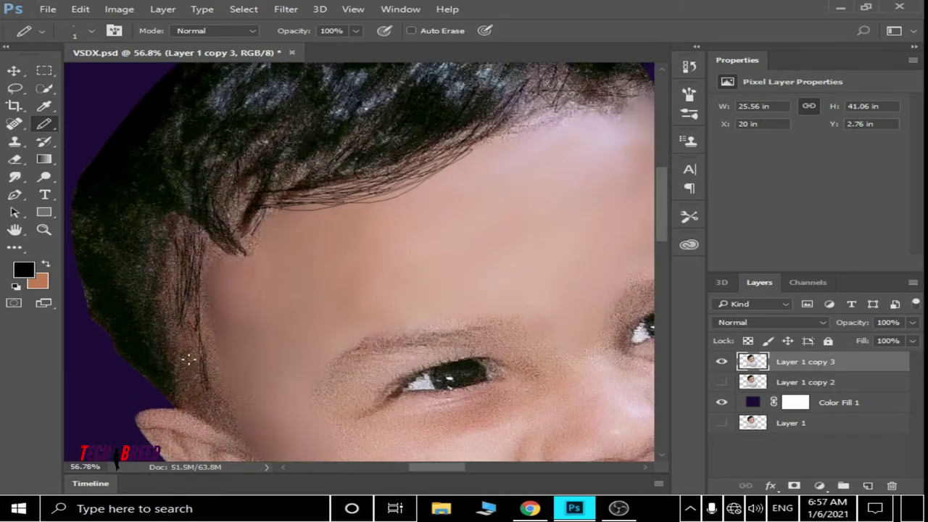
pyautogui.scroll(-4, 237, 256)
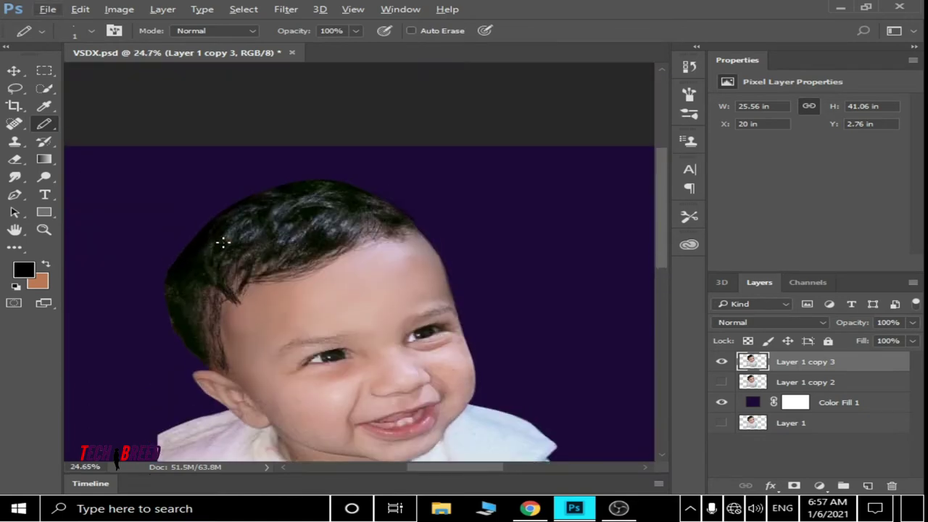
pyautogui.scroll(3, 205, 261)
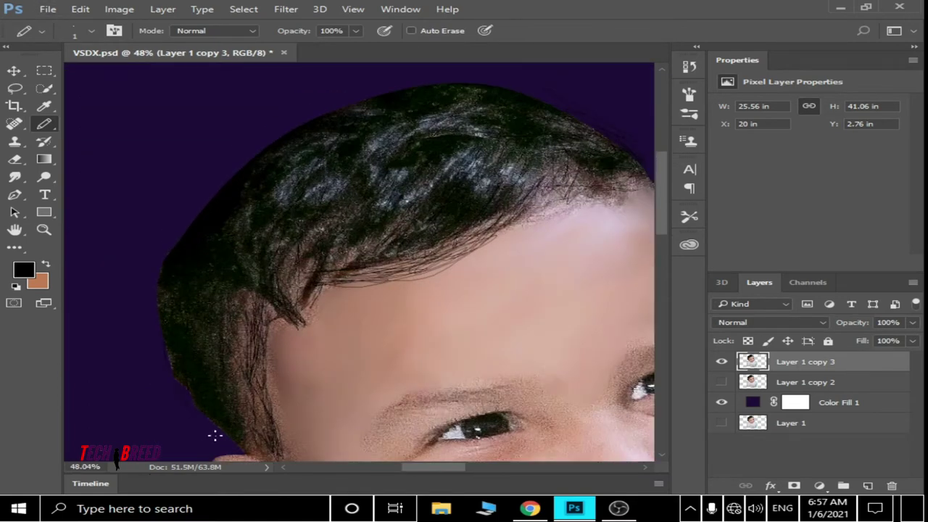
pyautogui.scroll(2, 314, 173)
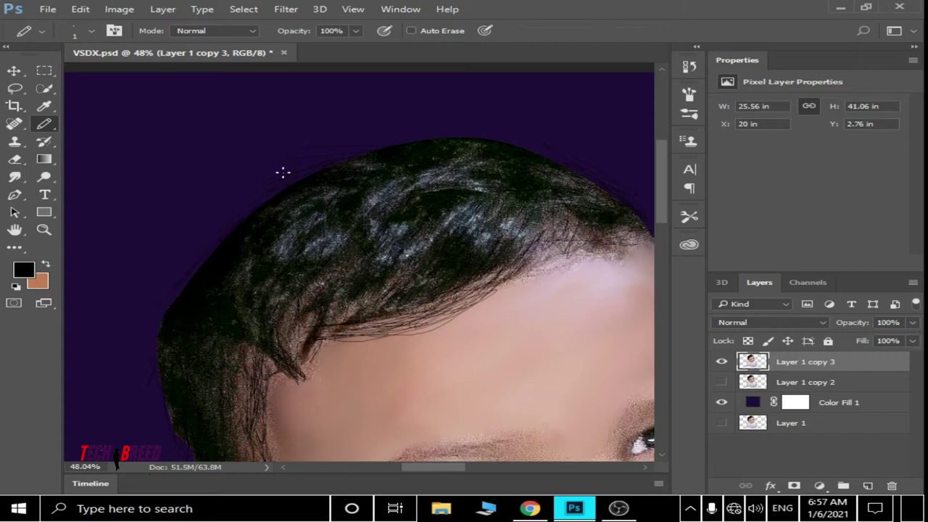
pyautogui.scroll(2, 472, 216)
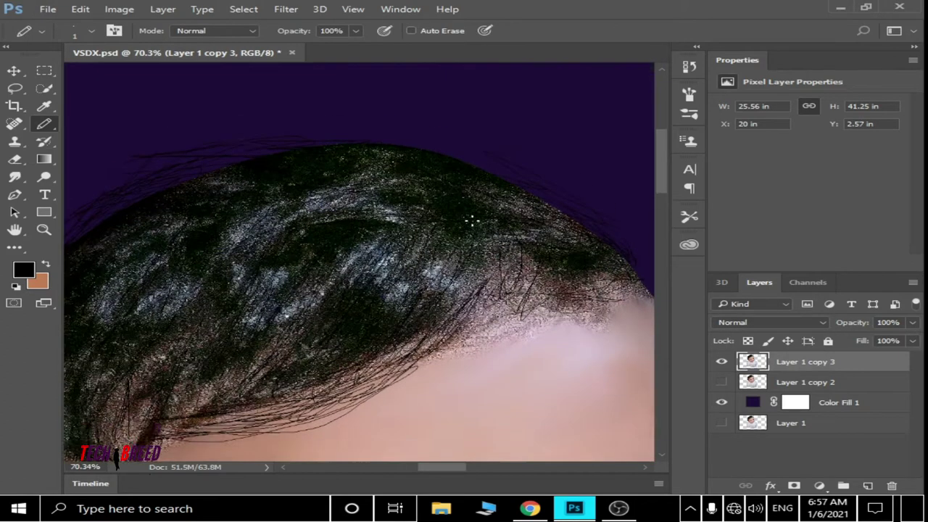
pyautogui.scroll(-2, 384, 290)
pyautogui.click(24, 271)
pyautogui.click(891, 151)
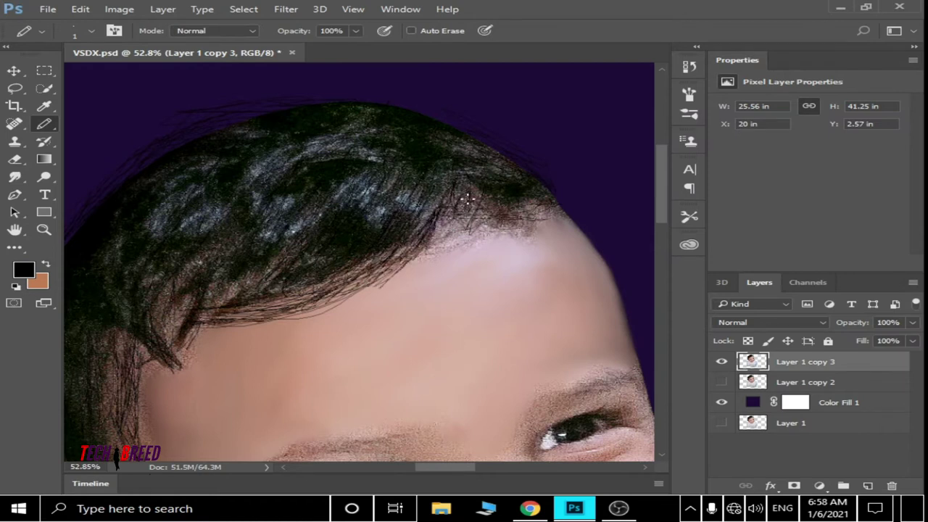
# - Navigate around the baby's head to inspect the painted hair strands
pyautogui.scroll(2, 491, 215)
pyautogui.scroll(1, 490, 215)
pyautogui.scroll(-3, 282, 249)
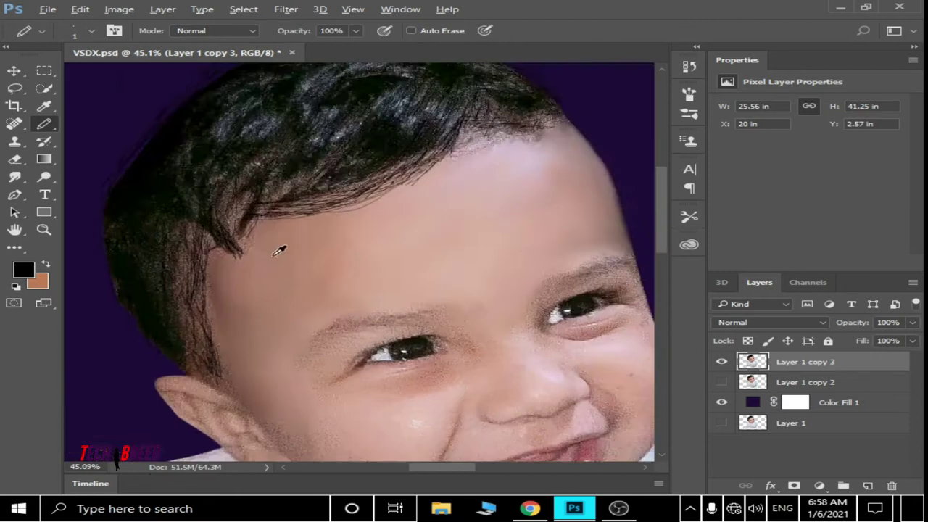
pyautogui.scroll(2, 204, 266)
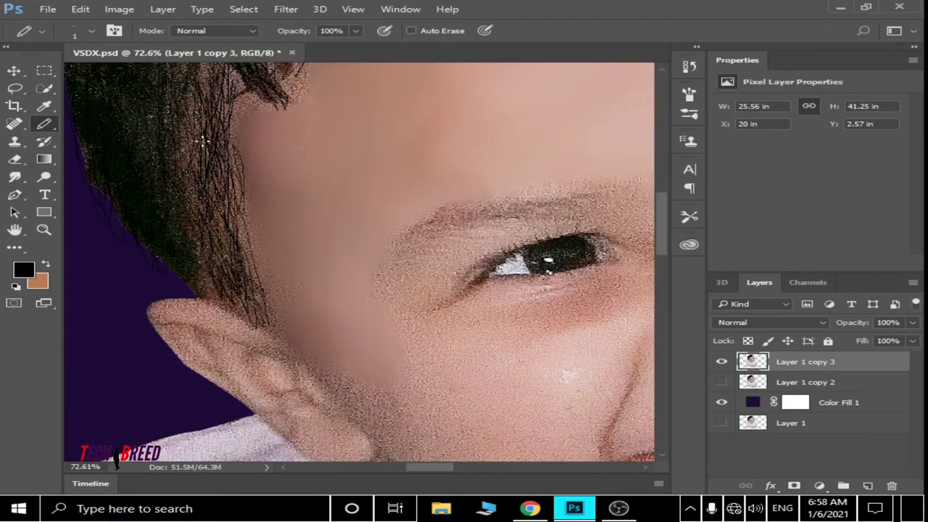
pyautogui.scroll(2, 204, 141)
pyautogui.scroll(-3, 218, 337)
pyautogui.scroll(3, 343, 161)
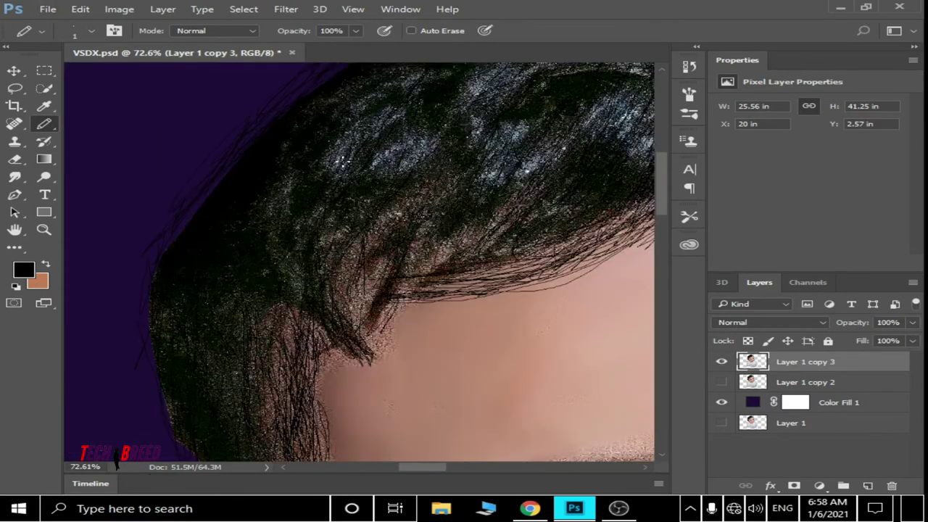
pyautogui.scroll(-2, 290, 377)
pyautogui.scroll(-1, 290, 377)
# - Smudge the hair strands along the hairline, across the forehead and near the ear
pyautogui.press('r')
pyautogui.scroll(3, 464, 261)
pyautogui.moveTo(466, 265)
pyautogui.mouseDown()
pyautogui.moveTo(434, 219)
pyautogui.moveTo(138, 312)
pyautogui.mouseUp()
pyautogui.moveTo(445, 176)
pyautogui.mouseDown()
pyautogui.moveTo(284, 270)
pyautogui.moveTo(207, 263)
pyautogui.moveTo(239, 178)
pyautogui.moveTo(211, 265)
pyautogui.mouseUp()
pyautogui.scroll(-1, 374, 224)
pyautogui.scroll(1, 225, 269)
pyautogui.scroll(-2, 207, 217)
pyautogui.scroll(2, 179, 229)
pyautogui.moveTo(180, 230); pyautogui.dragTo(182, 273)
pyautogui.scroll(-2, 187, 263)
pyautogui.scroll(-2, 224, 373)
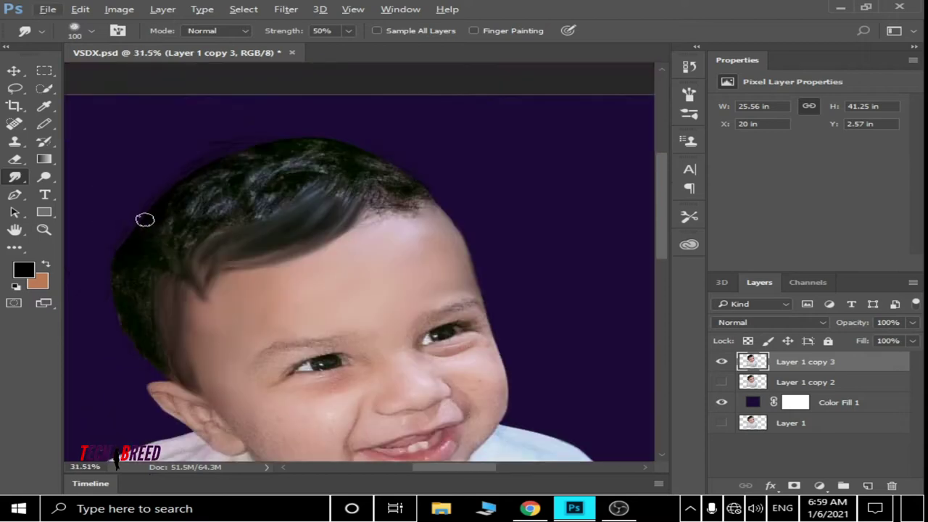
pyautogui.scroll(2, 317, 229)
pyautogui.scroll(-1, 330, 172)
pyautogui.moveTo(393, 196); pyautogui.dragTo(394, 169)
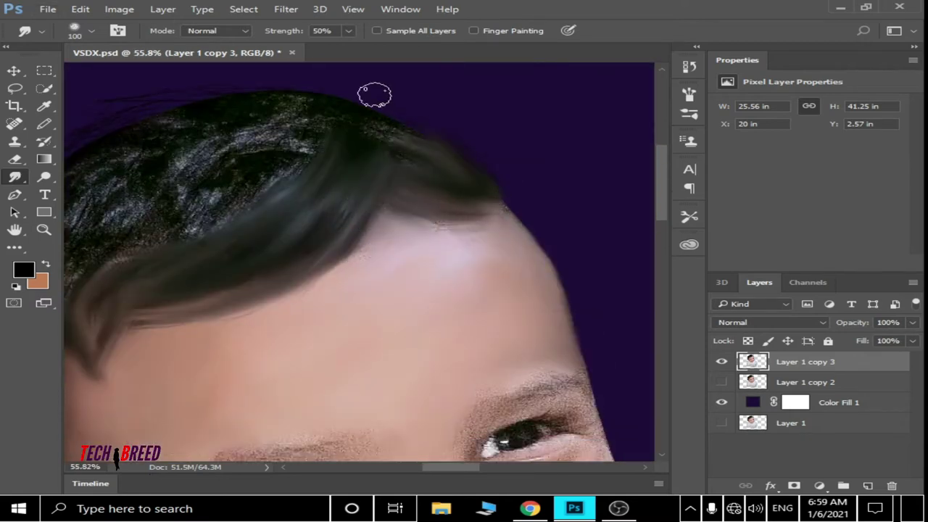
pyautogui.scroll(-2, 355, 124)
pyautogui.scroll(3, 275, 162)
pyautogui.moveTo(276, 133); pyautogui.dragTo(294, 161)
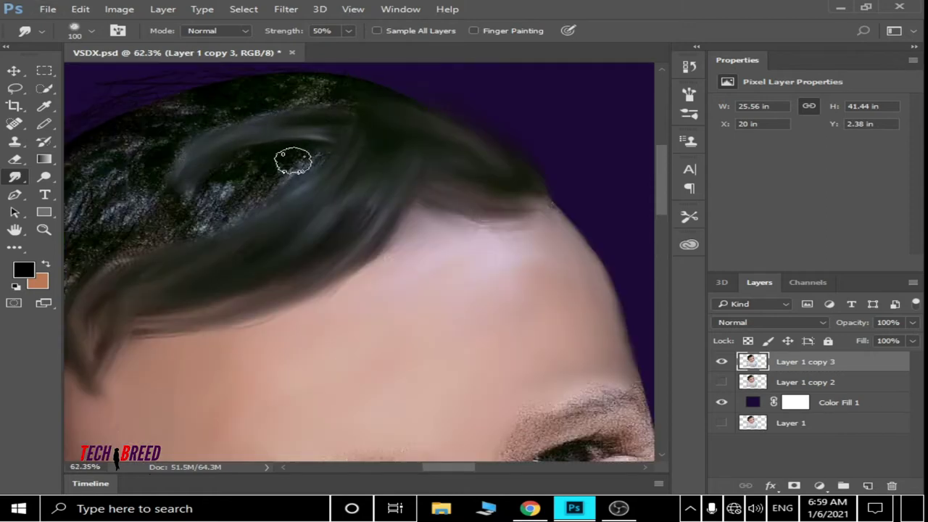
# - Lower the Smudge strength to 14% and soften the skin beside the mouth corner
pyautogui.scroll(-2, 118, 193)
pyautogui.scroll(2, 113, 211)
pyautogui.scroll(-2, 184, 191)
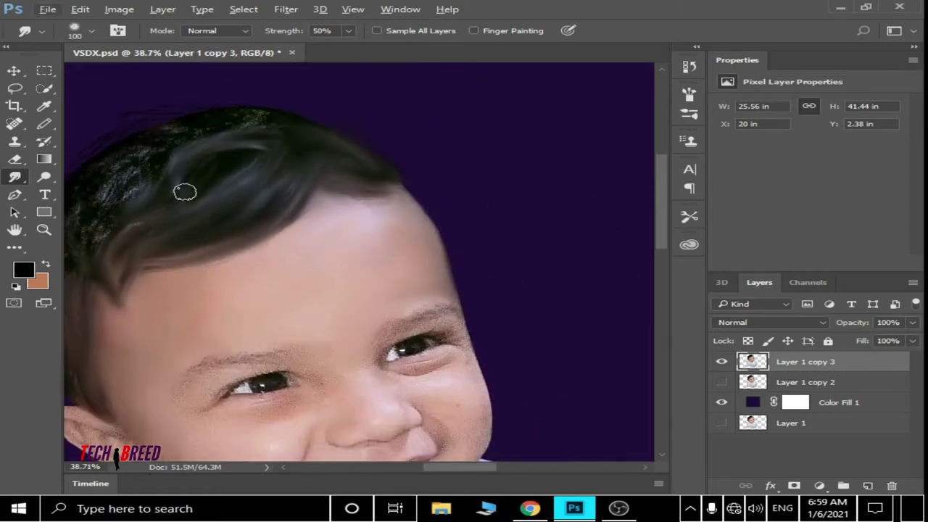
pyautogui.scroll(3, 165, 297)
pyautogui.scroll(-2, 165, 297)
pyautogui.scroll(2, 207, 332)
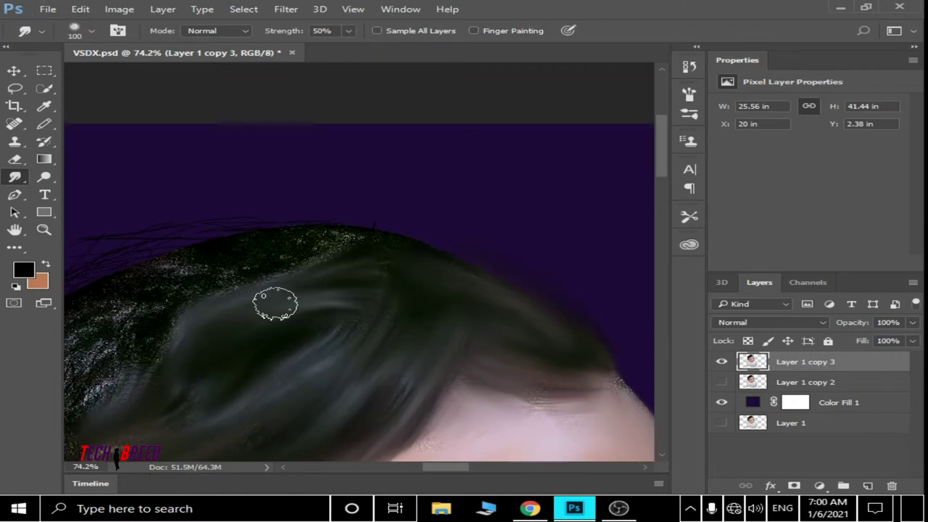
pyautogui.scroll(-2, 348, 289)
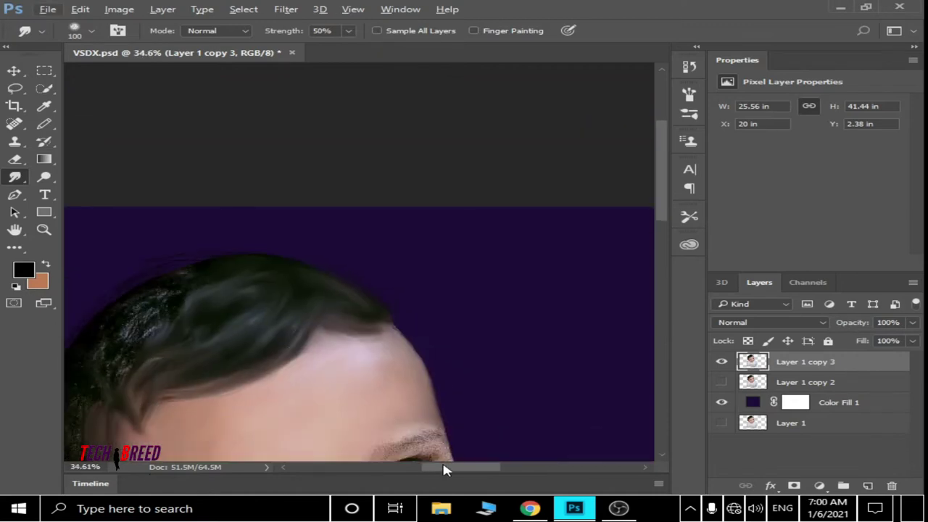
pyautogui.scroll(2, 275, 249)
pyautogui.scroll(-1, 331, 213)
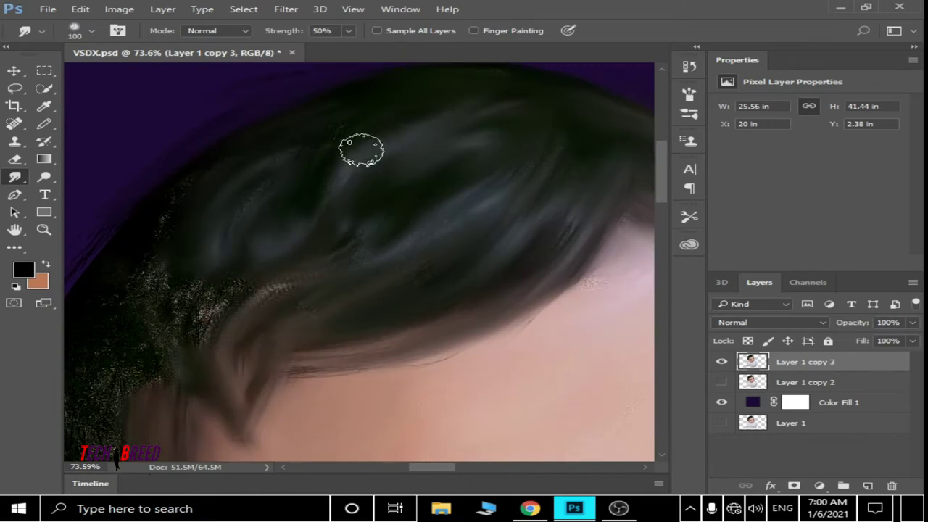
pyautogui.scroll(1, 204, 300)
pyautogui.scroll(-2, 142, 227)
pyautogui.scroll(2, 400, 156)
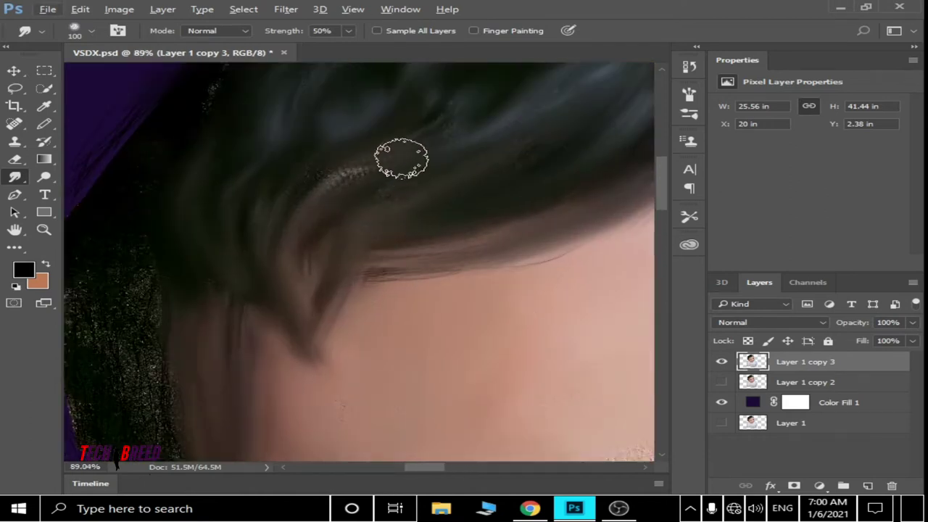
pyautogui.scroll(-2, 151, 198)
pyautogui.scroll(2, 222, 225)
pyautogui.scroll(-2, 174, 179)
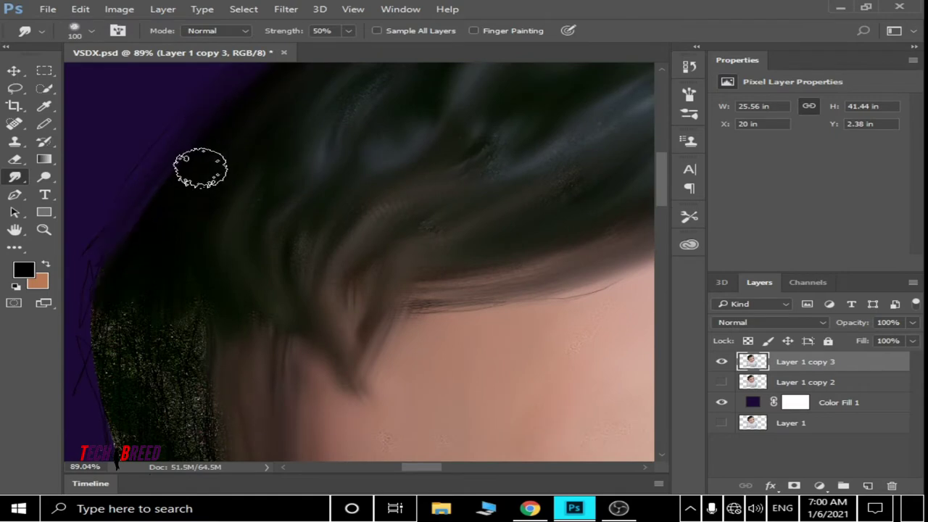
pyautogui.scroll(-2, 182, 326)
pyautogui.scroll(2, 162, 232)
pyautogui.scroll(2, 152, 196)
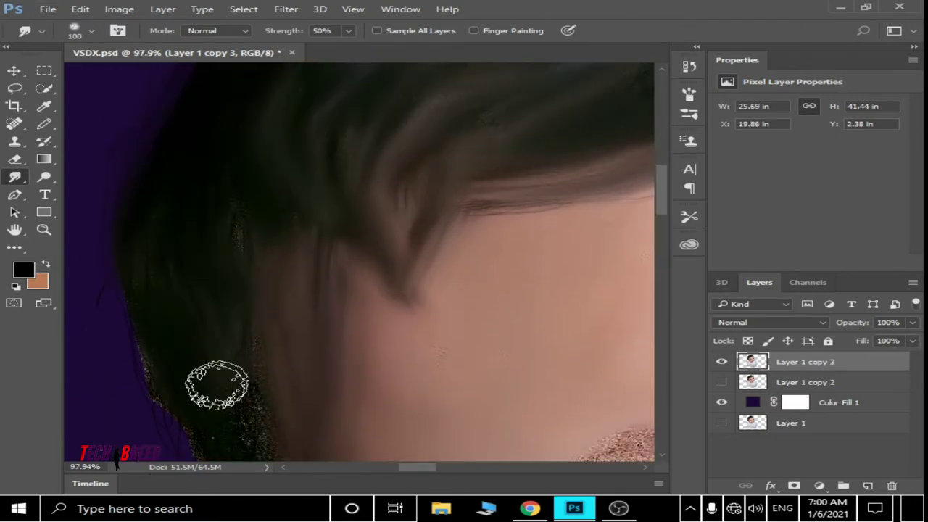
pyautogui.scroll(-5, 247, 334)
pyautogui.scroll(-2, 271, 307)
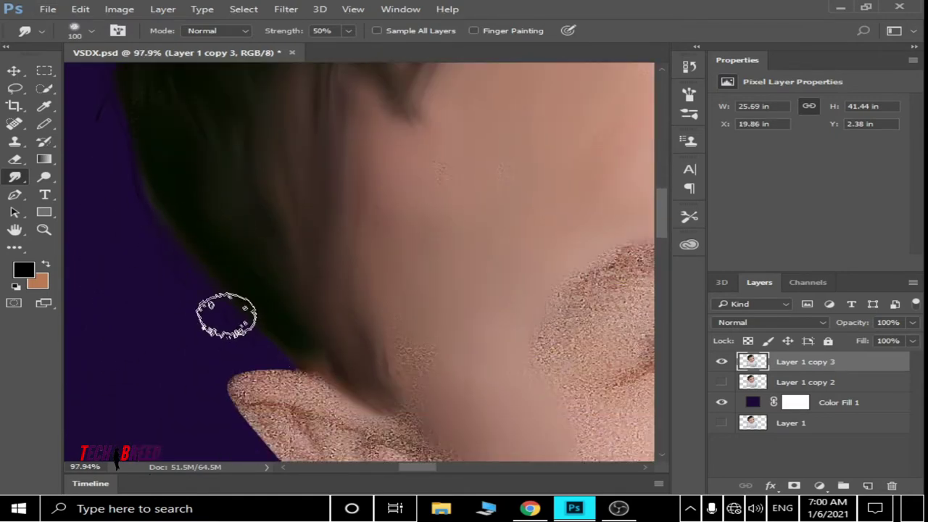
pyautogui.scroll(-2, 182, 268)
pyautogui.scroll(3, 145, 270)
pyautogui.scroll(2, 196, 248)
pyautogui.scroll(4, 327, 167)
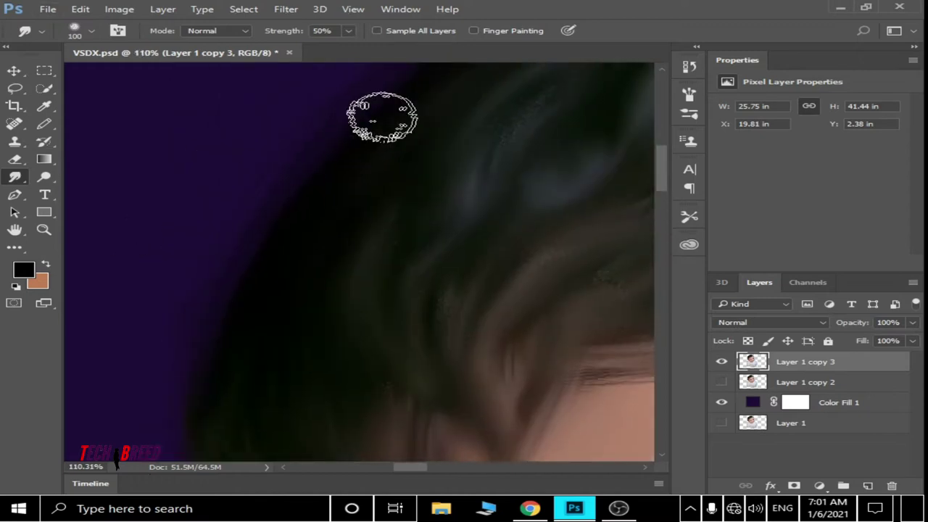
pyautogui.scroll(-2, 382, 118)
pyautogui.scroll(-3, 529, 145)
pyautogui.scroll(2, 443, 148)
pyautogui.scroll(1, 444, 147)
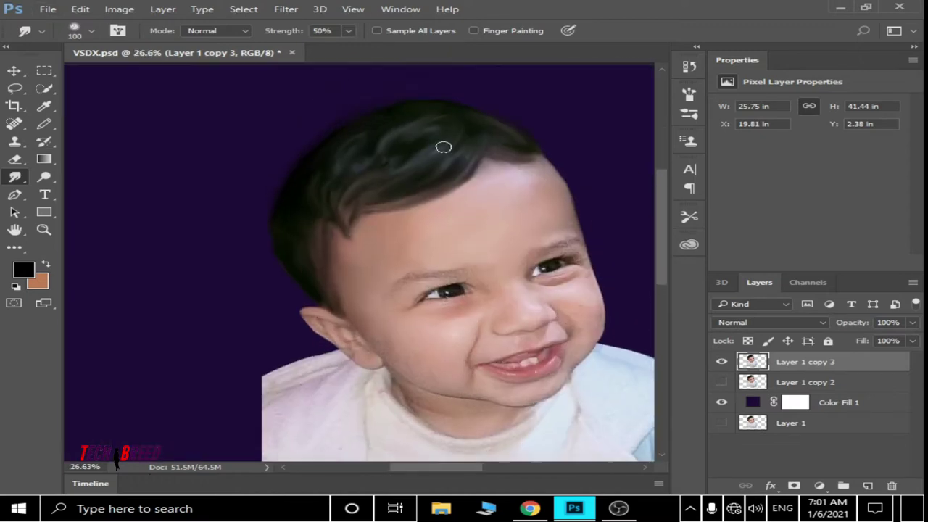
pyautogui.scroll(1, 326, 172)
pyautogui.scroll(3, 387, 232)
pyautogui.scroll(-3, 350, 244)
pyautogui.scroll(-2, 437, 263)
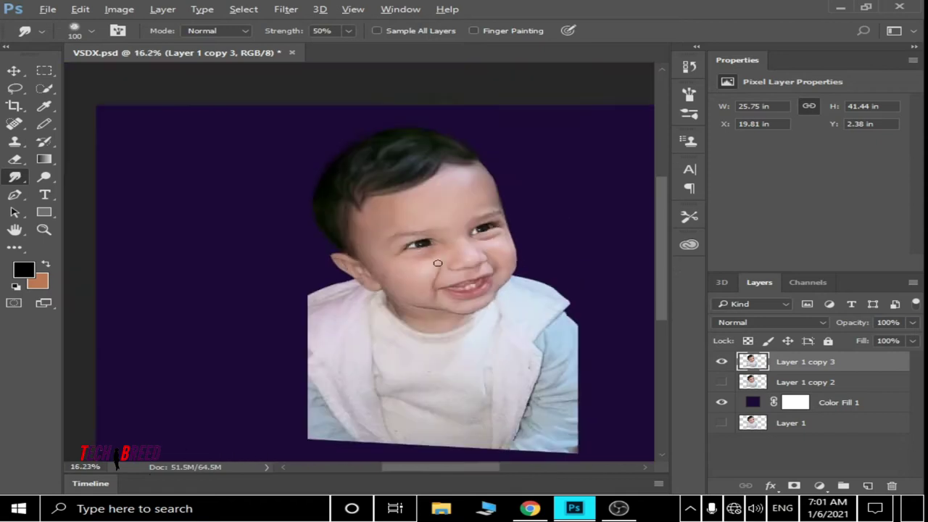
pyautogui.scroll(1, 311, 217)
pyautogui.scroll(3, 256, 287)
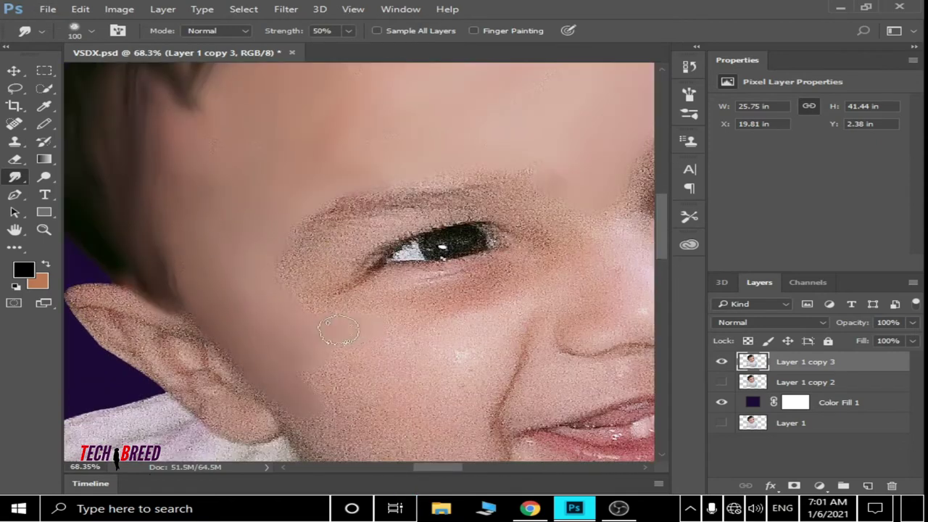
pyautogui.scroll(-2, 352, 305)
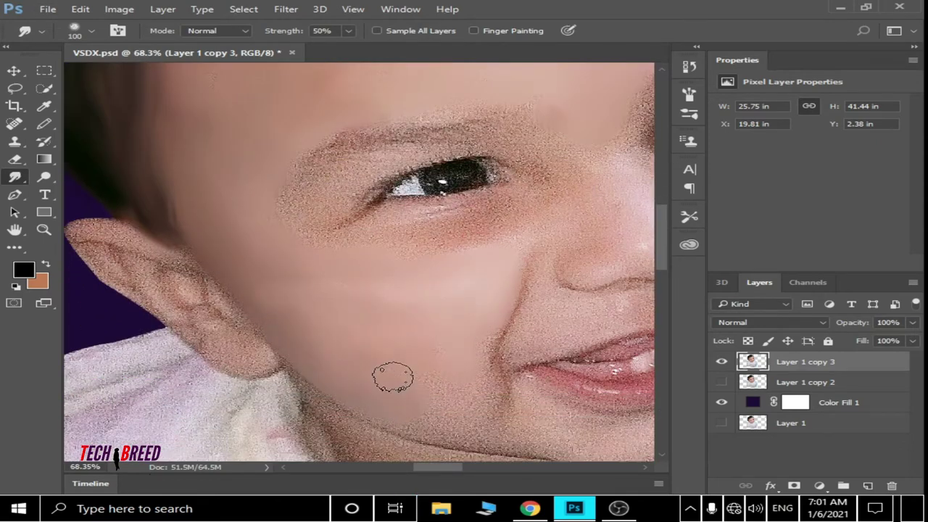
pyautogui.scroll(-1, 393, 376)
pyautogui.scroll(-1, 429, 344)
pyautogui.scroll(-1, 437, 354)
pyautogui.scroll(-1, 356, 300)
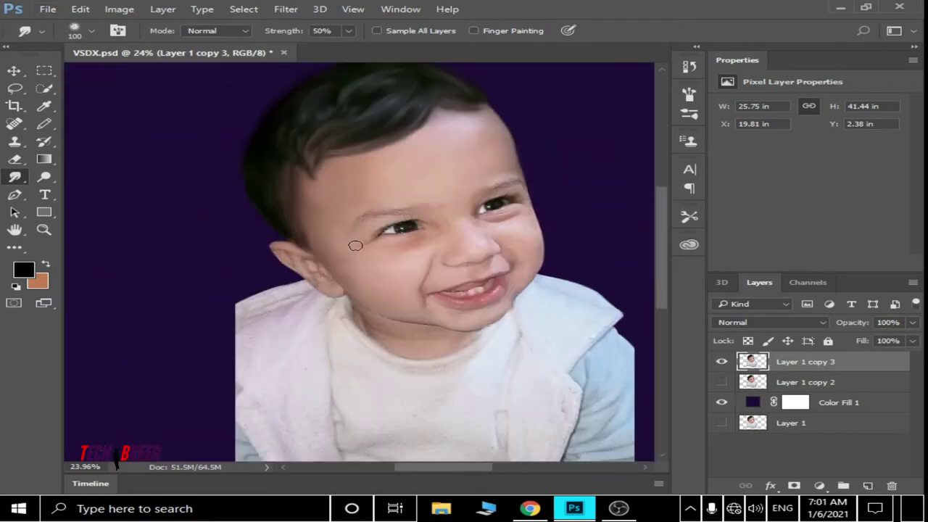
pyautogui.scroll(5, 355, 246)
pyautogui.scroll(-3, 461, 238)
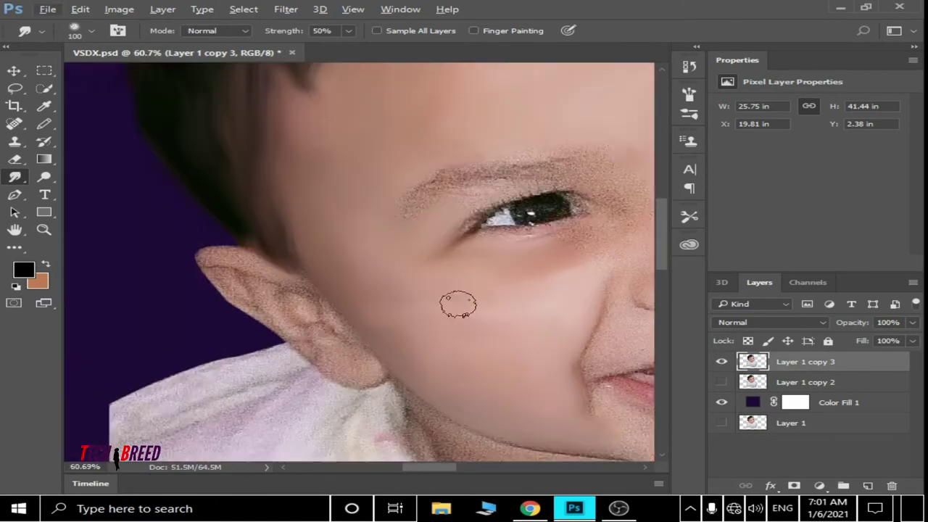
pyautogui.scroll(2, 461, 240)
pyautogui.scroll(3, 460, 246)
pyautogui.scroll(-1, 494, 276)
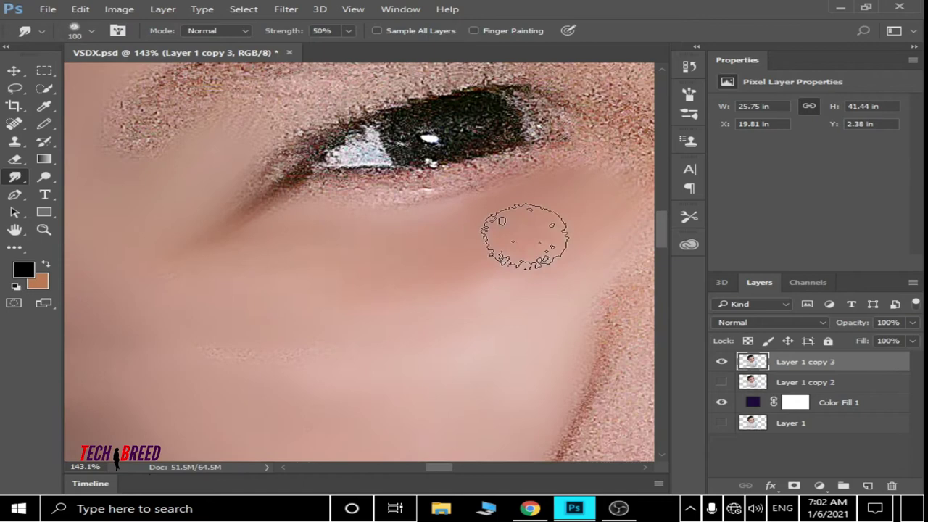
pyautogui.scroll(-3, 377, 221)
pyautogui.scroll(1, 253, 240)
pyautogui.scroll(3, 334, 269)
pyautogui.scroll(1, 396, 269)
pyautogui.click(348, 31)
pyautogui.moveTo(342, 46); pyautogui.dragTo(309, 46)
pyautogui.scroll(2, 326, 247)
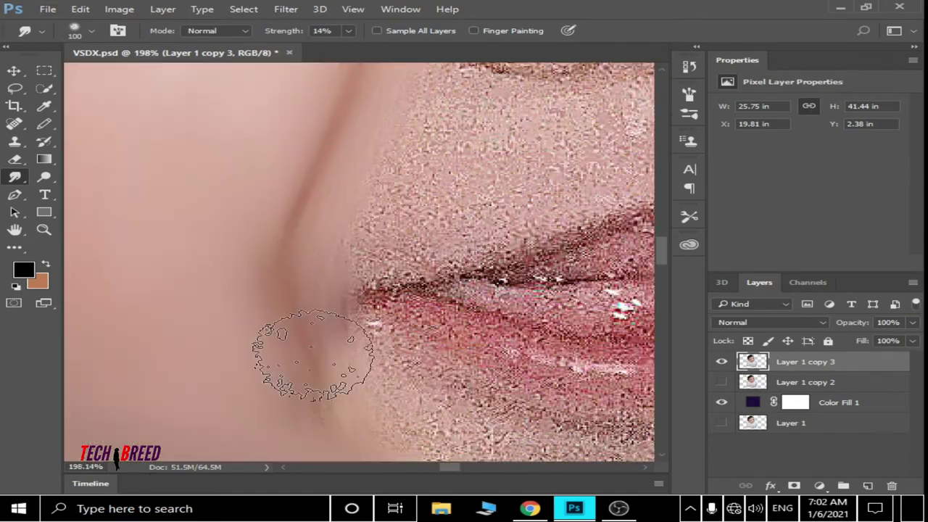
pyautogui.scroll(-3, 280, 353)
pyautogui.scroll(3, 380, 257)
# - Smooth the grainy skin on the upper cheek and the cheek beside the nose
pyautogui.moveTo(311, 269)
pyautogui.mouseDown()
pyautogui.moveTo(439, 275)
pyautogui.moveTo(363, 139)
pyautogui.moveTo(385, 309)
pyautogui.mouseUp()
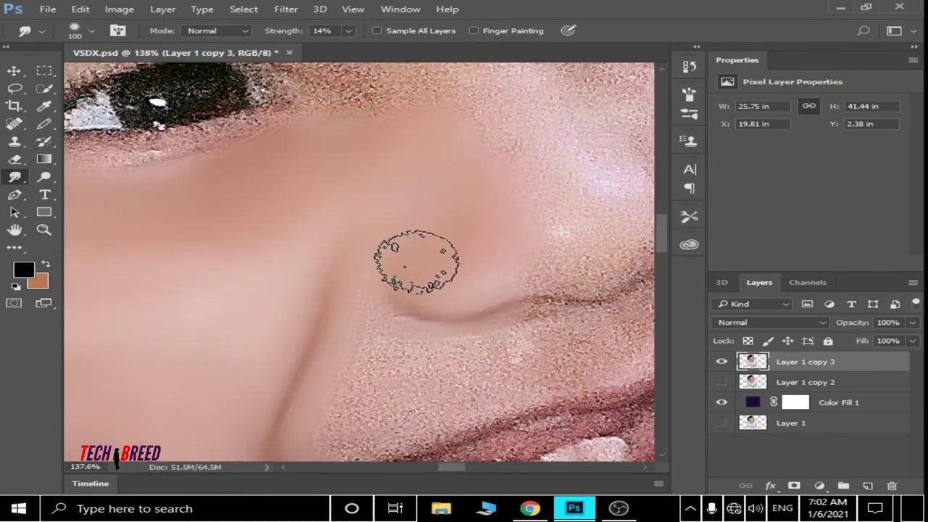
pyautogui.scroll(-3, 417, 257)
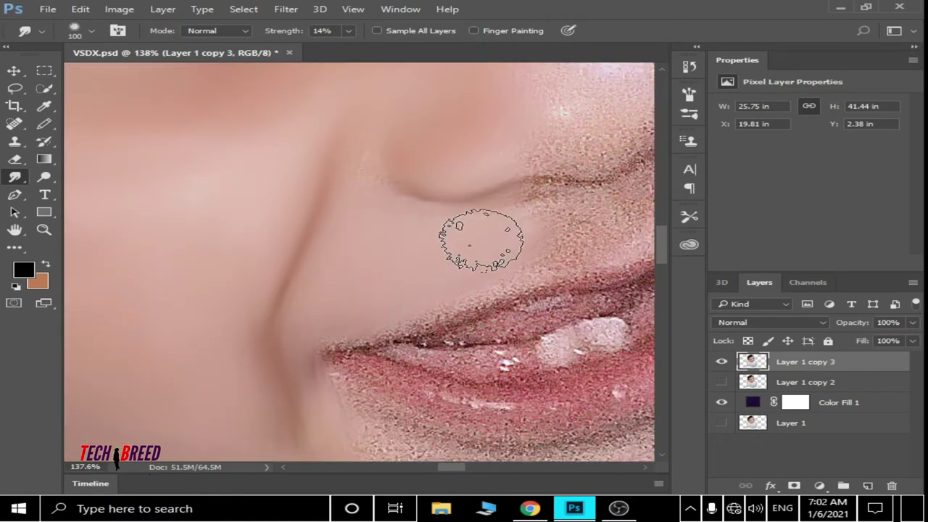
pyautogui.scroll(-3, 481, 240)
pyautogui.scroll(3, 321, 265)
pyautogui.scroll(-2, 369, 295)
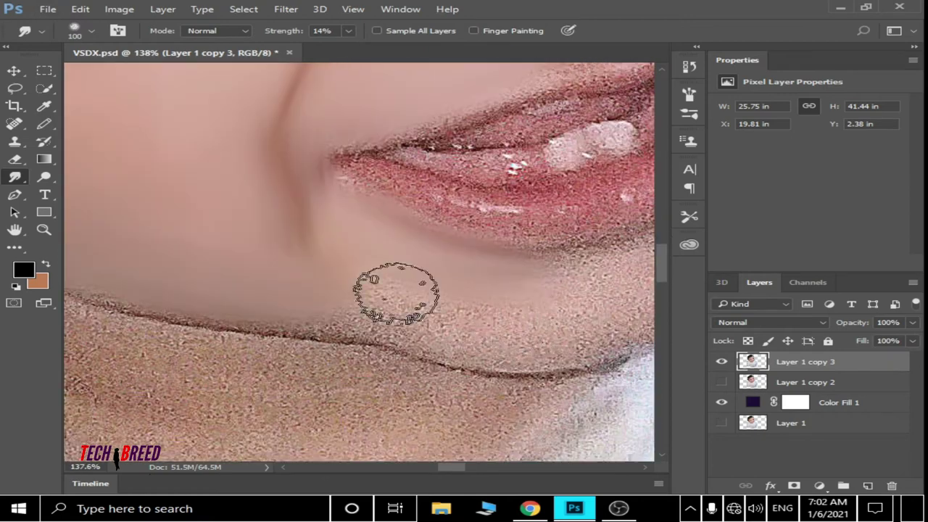
pyautogui.scroll(-3, 225, 304)
pyautogui.scroll(4, 328, 198)
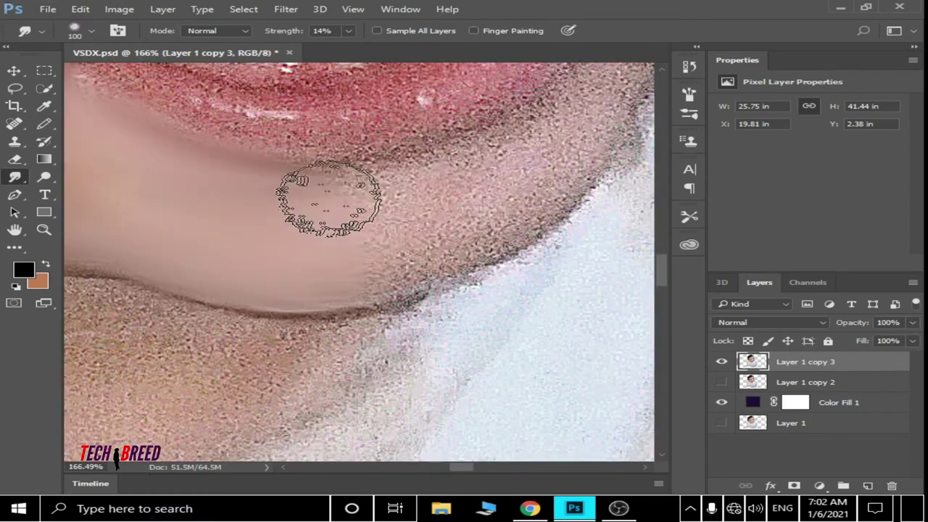
pyautogui.scroll(-3, 507, 174)
pyautogui.scroll(4, 517, 152)
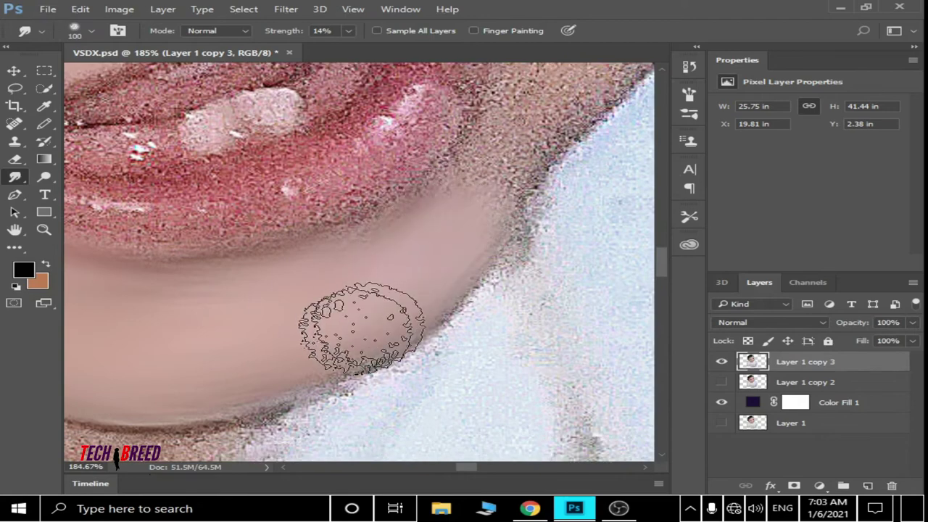
pyautogui.scroll(-3, 369, 290)
pyautogui.scroll(1, 201, 200)
pyautogui.scroll(3, 299, 95)
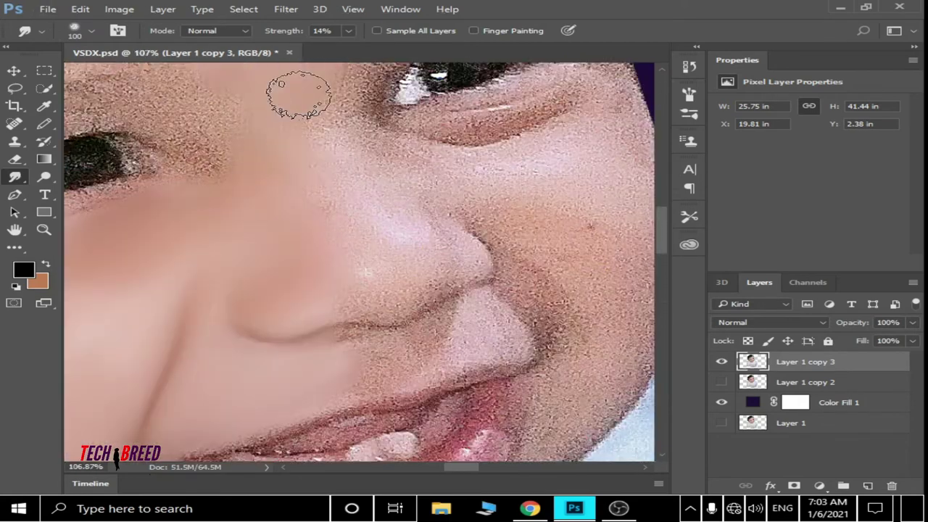
pyautogui.scroll(-3, 356, 200)
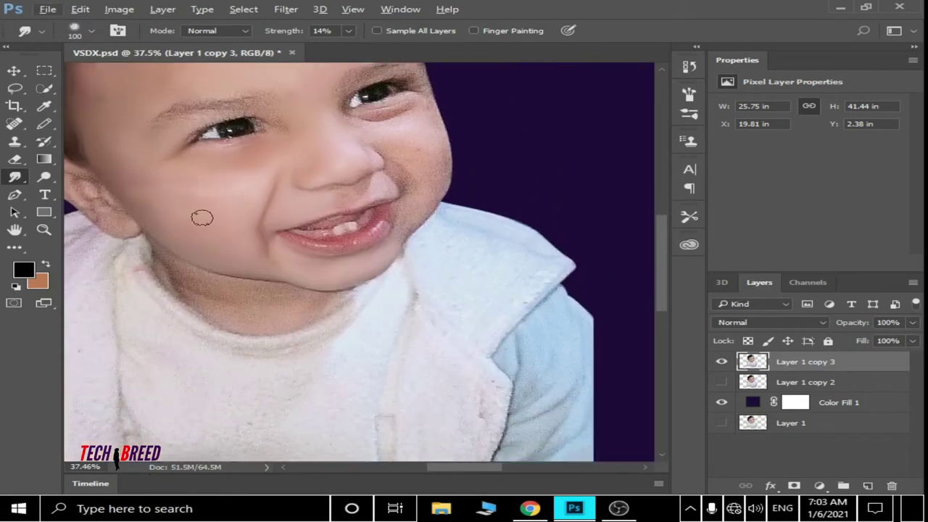
pyautogui.scroll(4, 201, 213)
pyautogui.moveTo(559, 145); pyautogui.dragTo(543, 186)
pyautogui.scroll(-3, 379, 125)
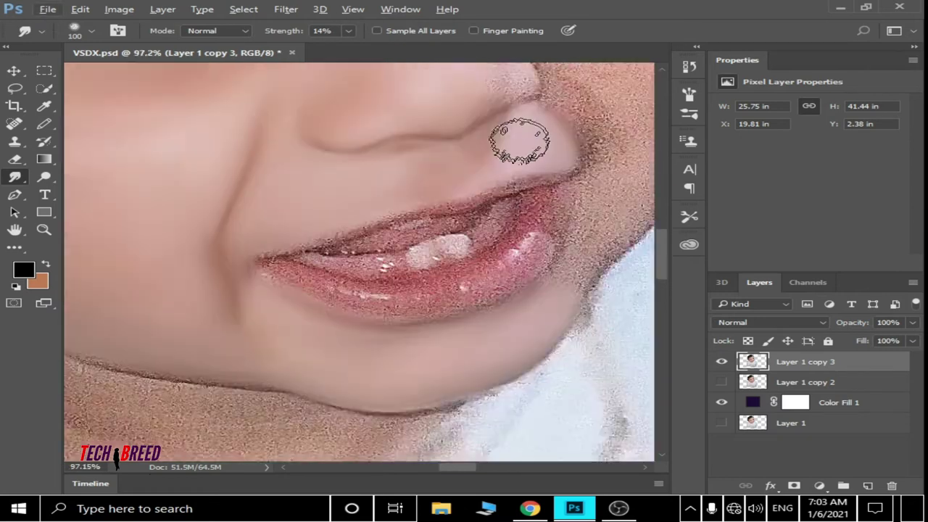
pyautogui.scroll(4, 425, 182)
pyautogui.scroll(-3, 605, 232)
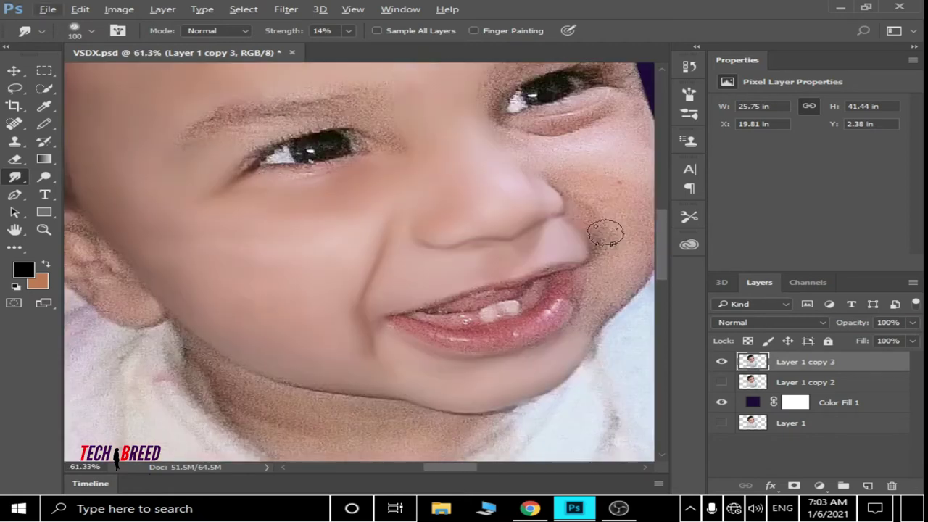
pyautogui.scroll(4, 514, 207)
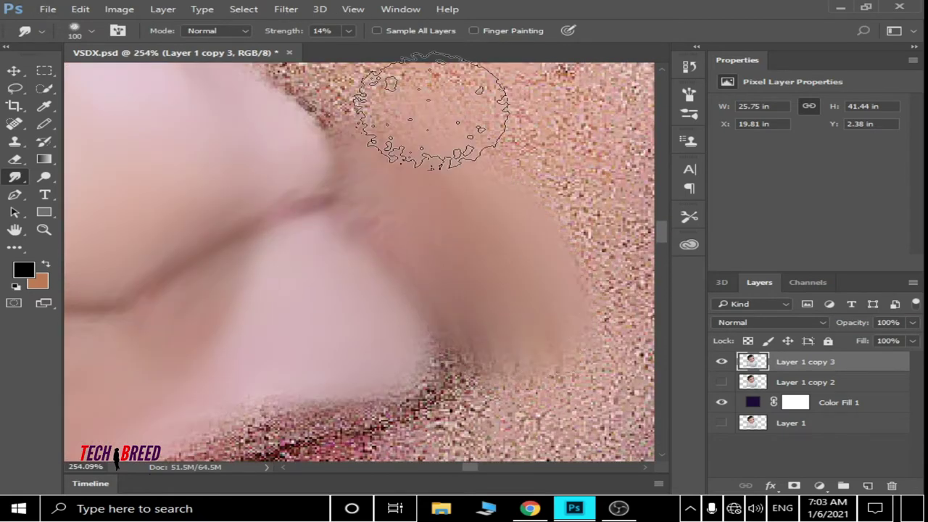
pyautogui.scroll(-2, 540, 287)
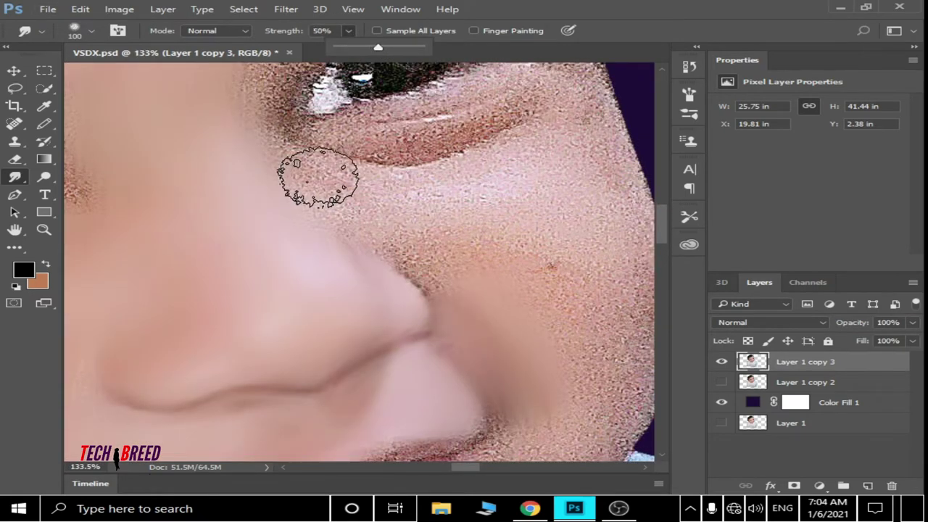
pyautogui.scroll(-2, 507, 298)
pyautogui.scroll(-2, 522, 319)
pyautogui.scroll(-3, 551, 305)
pyautogui.scroll(-2, 435, 218)
pyautogui.scroll(2, 527, 267)
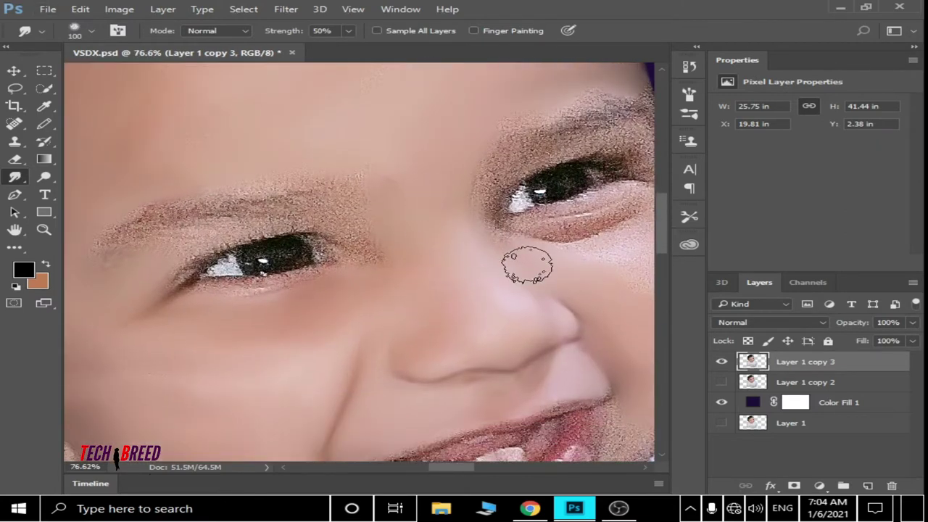
pyautogui.scroll(-2, 508, 275)
pyautogui.scroll(1, 457, 302)
pyautogui.scroll(1, 464, 290)
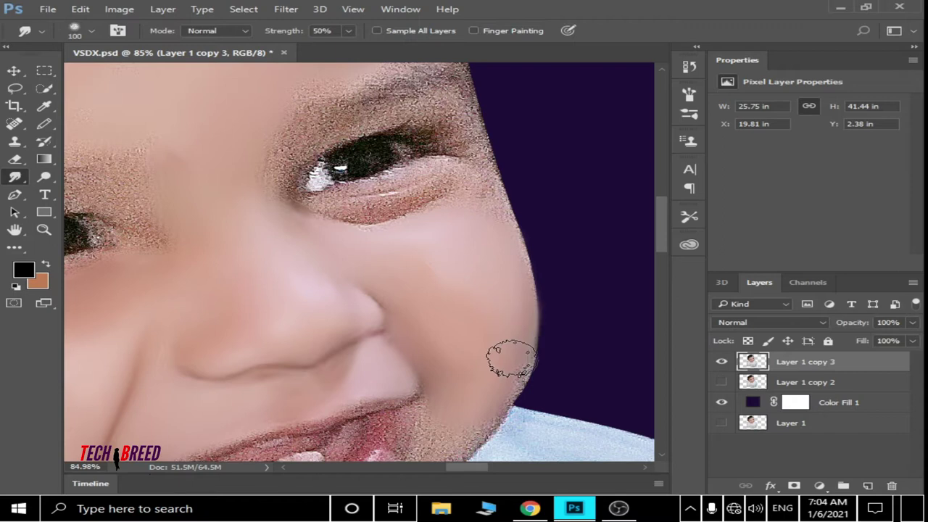
pyautogui.scroll(-1, 511, 359)
pyautogui.scroll(1, 425, 389)
pyautogui.scroll(1, 414, 379)
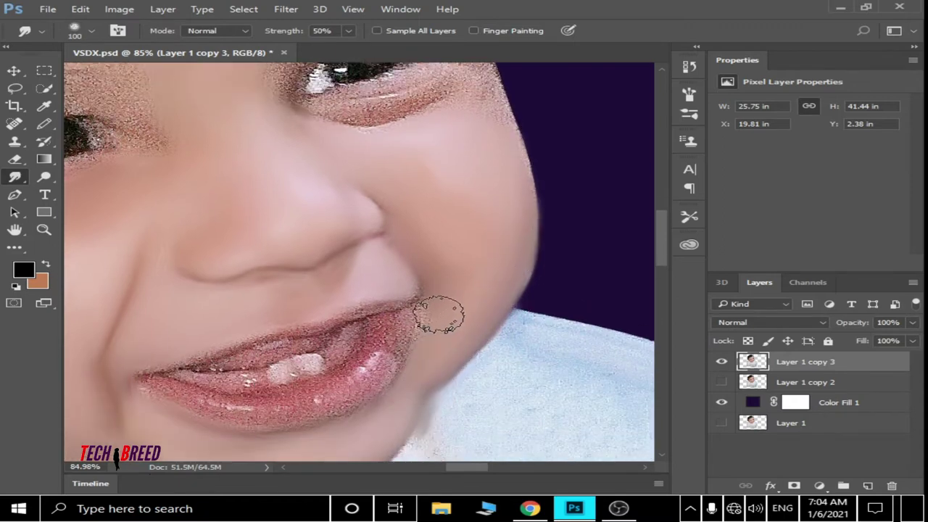
pyautogui.scroll(2, 468, 250)
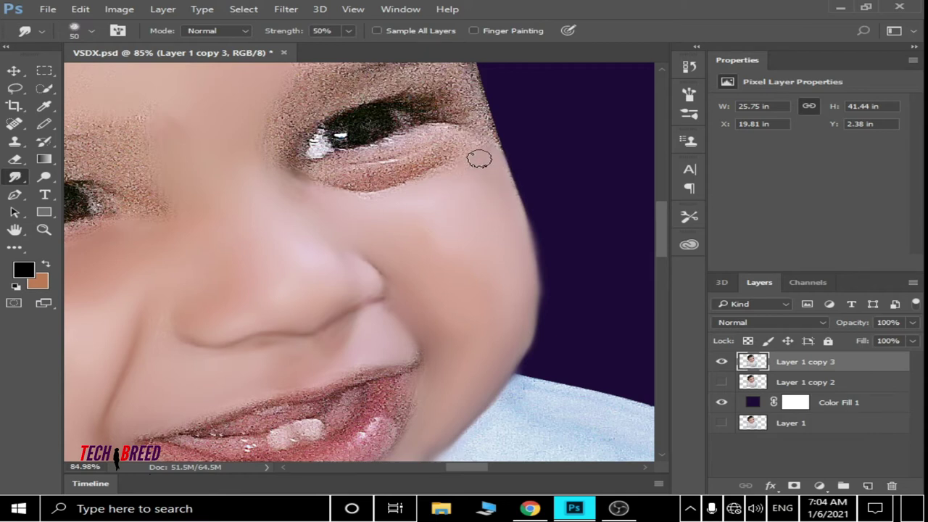
pyautogui.scroll(2, 486, 138)
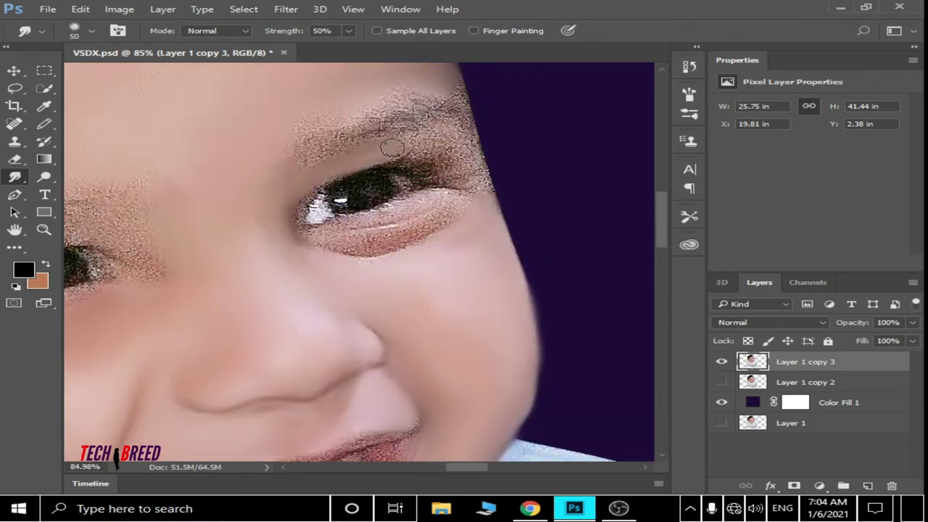
# - Set the foreground colour to a greyish skin tone
pyautogui.click(23, 270)
pyautogui.click(422, 169)
pyautogui.press('Return')
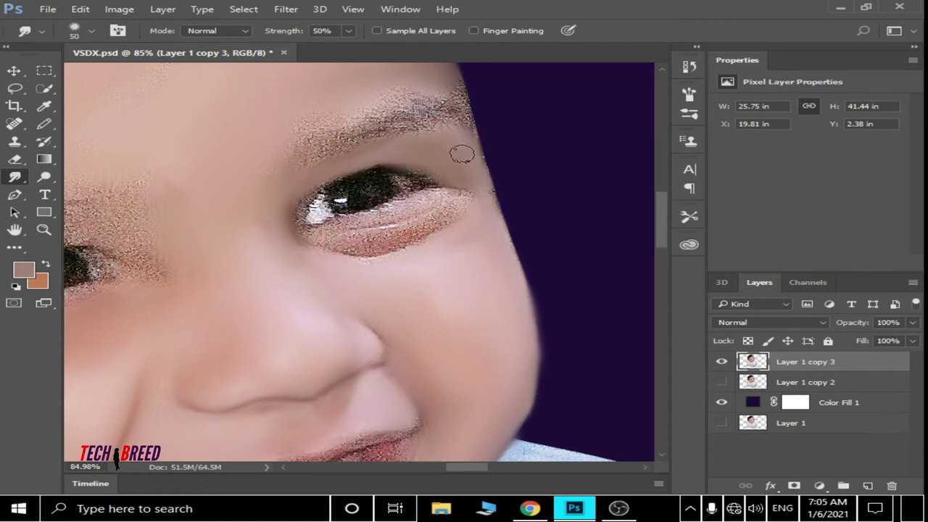
pyautogui.scroll(-3, 462, 154)
pyautogui.scroll(5, 462, 153)
# - Pick a reddish-brown foreground colour and return to the Smudge tool
pyautogui.click(23, 270)
pyautogui.press('Return')
pyautogui.click(45, 125)
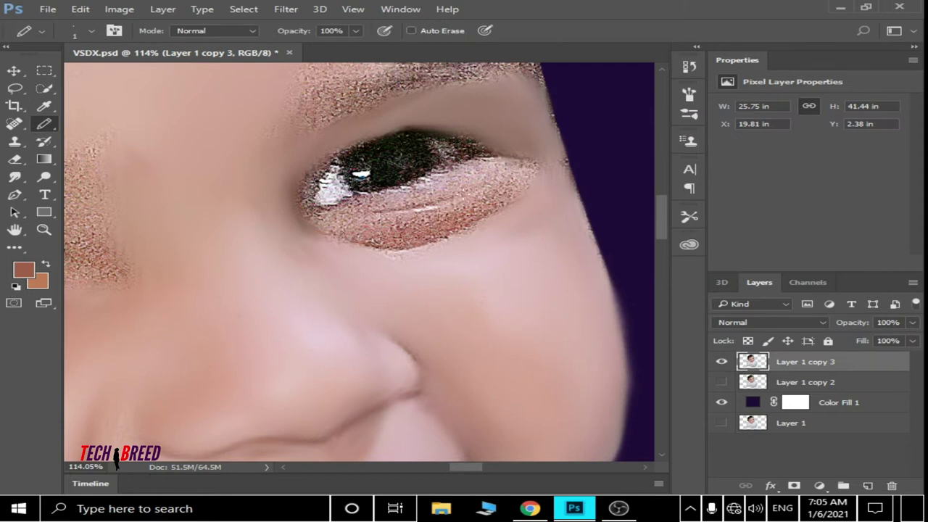
pyautogui.click(17, 175)
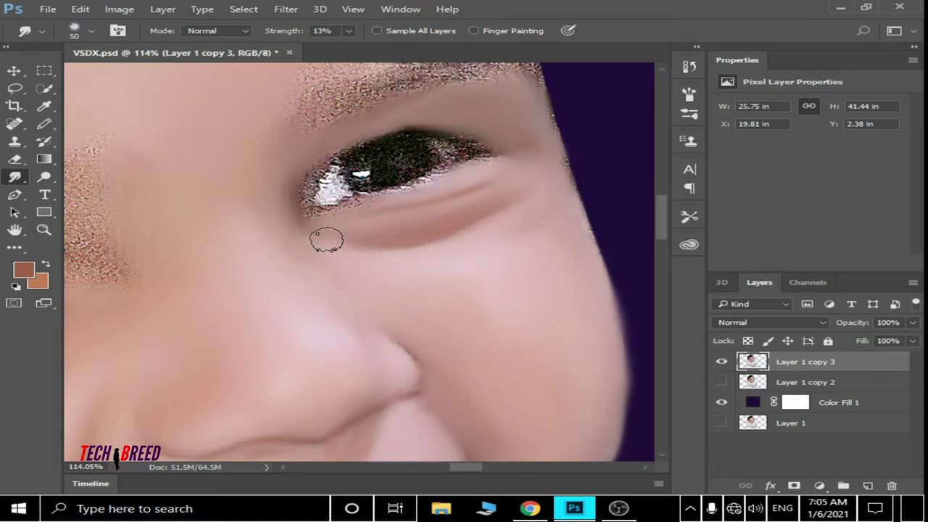
# - Zoom in on the eyes and raise the Smudge strength to 40%
pyautogui.scroll(-2, 326, 240)
pyautogui.scroll(4, 414, 294)
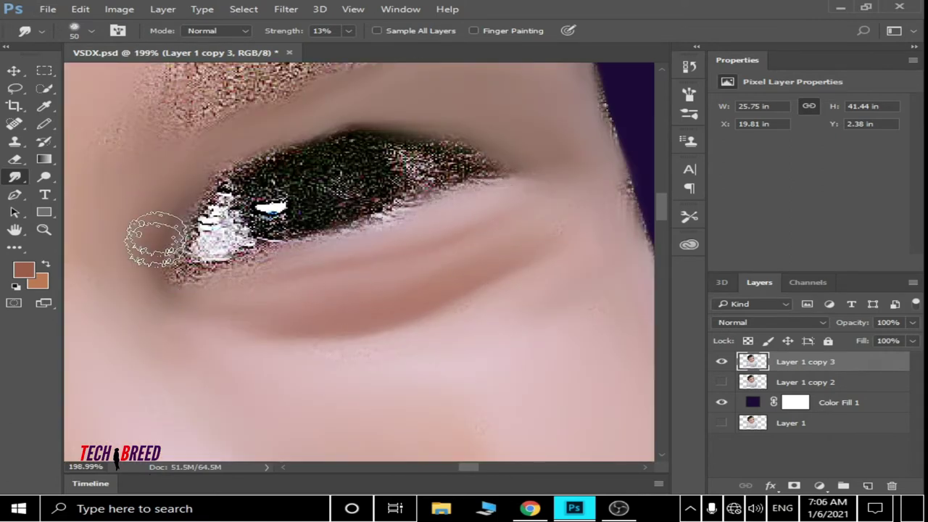
pyautogui.scroll(-5, 224, 141)
pyautogui.scroll(-1, 259, 207)
pyautogui.scroll(2, 232, 191)
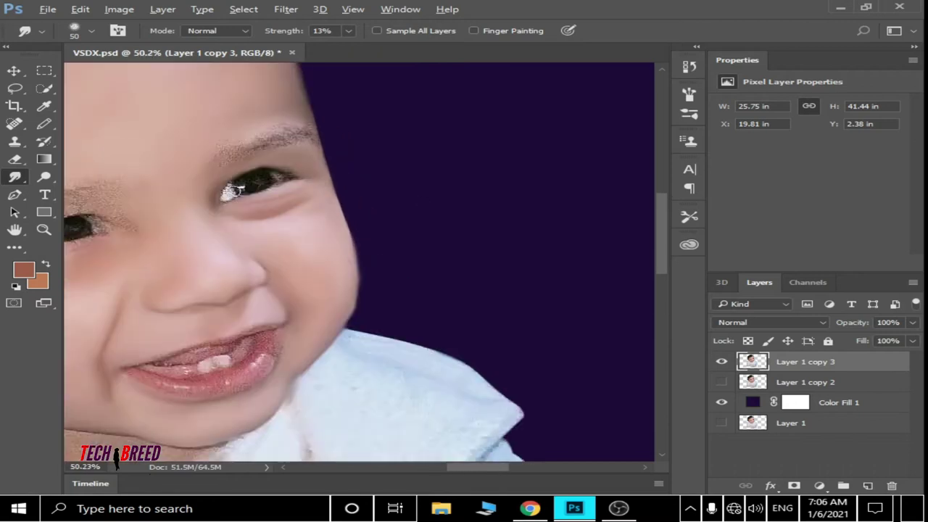
pyautogui.scroll(3, 232, 191)
pyautogui.scroll(-3, 196, 249)
pyautogui.scroll(1, 259, 280)
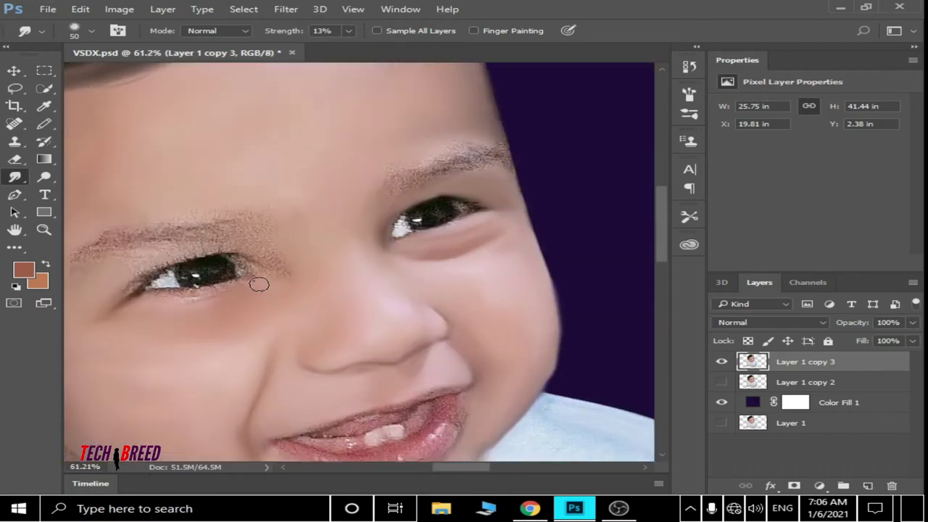
pyautogui.scroll(2, 275, 244)
pyautogui.moveTo(348, 31); pyautogui.dragTo(371, 49)
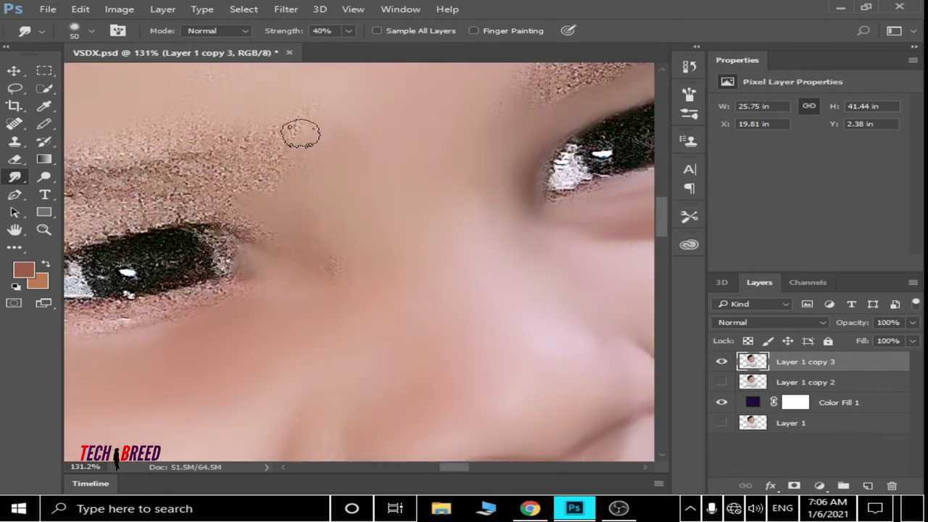
# - Smudge the speckled texture along the lower eyelids and around the eyes smooth
pyautogui.scroll(-2, 255, 138)
pyautogui.scroll(-3, 288, 229)
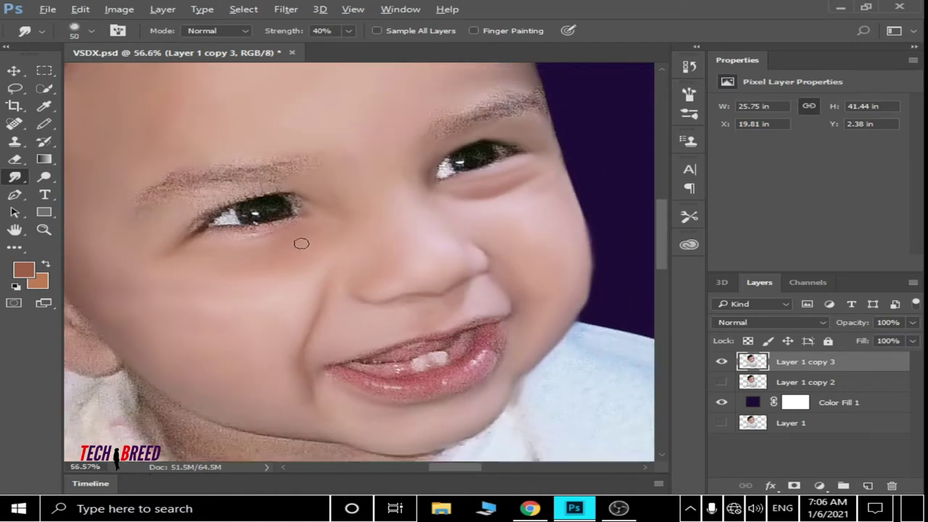
pyautogui.scroll(3, 301, 243)
pyautogui.scroll(-2, 219, 199)
pyautogui.moveTo(374, 209); pyautogui.dragTo(385, 195)
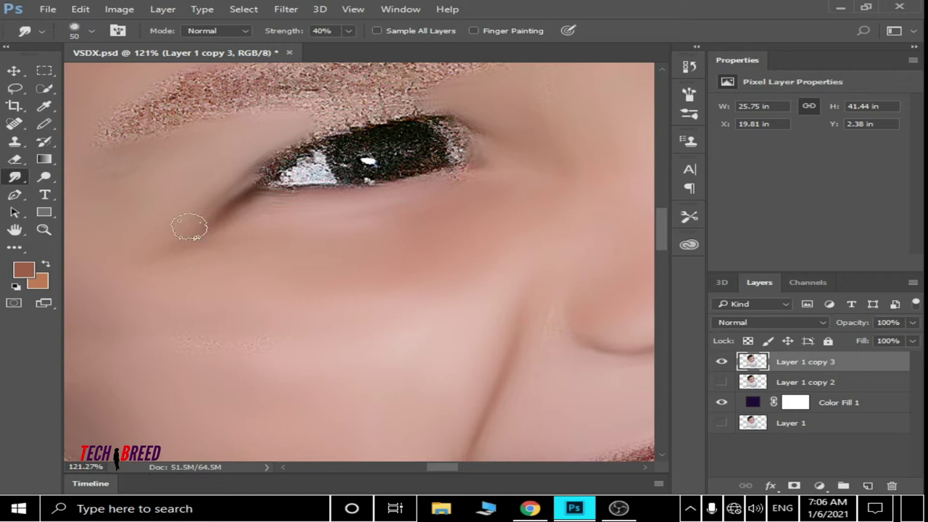
pyautogui.scroll(-5, 194, 241)
pyautogui.scroll(5, 207, 201)
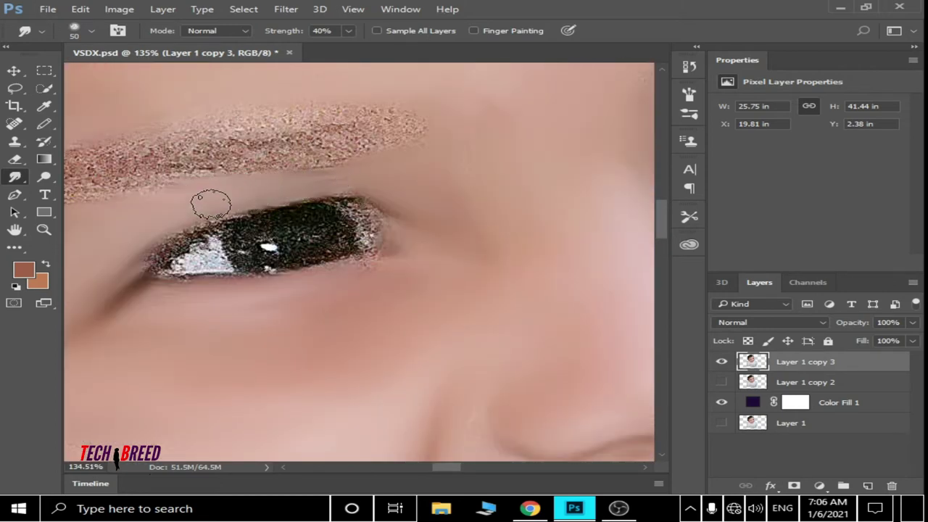
pyautogui.scroll(-4, 212, 264)
pyautogui.scroll(4, 311, 227)
pyautogui.scroll(1, 319, 249)
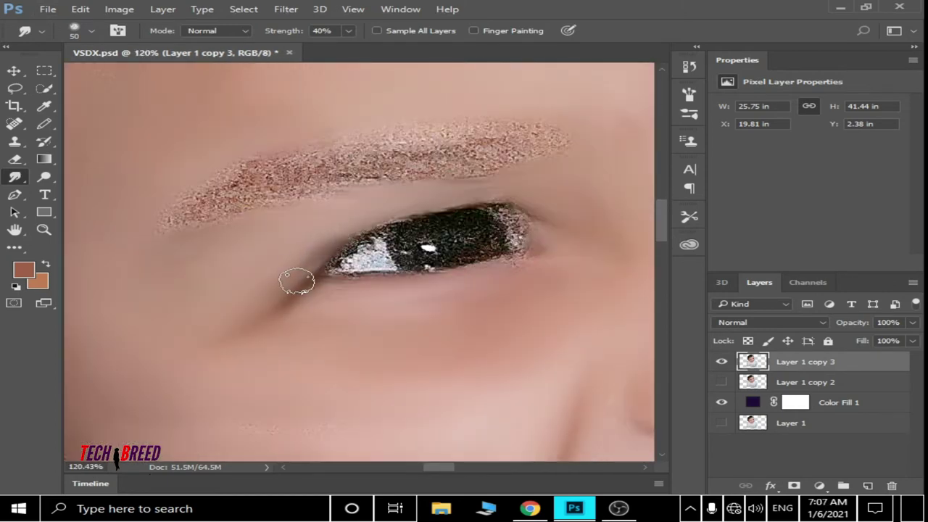
pyautogui.scroll(-5, 297, 283)
pyautogui.scroll(1, 472, 200)
pyautogui.scroll(3, 414, 177)
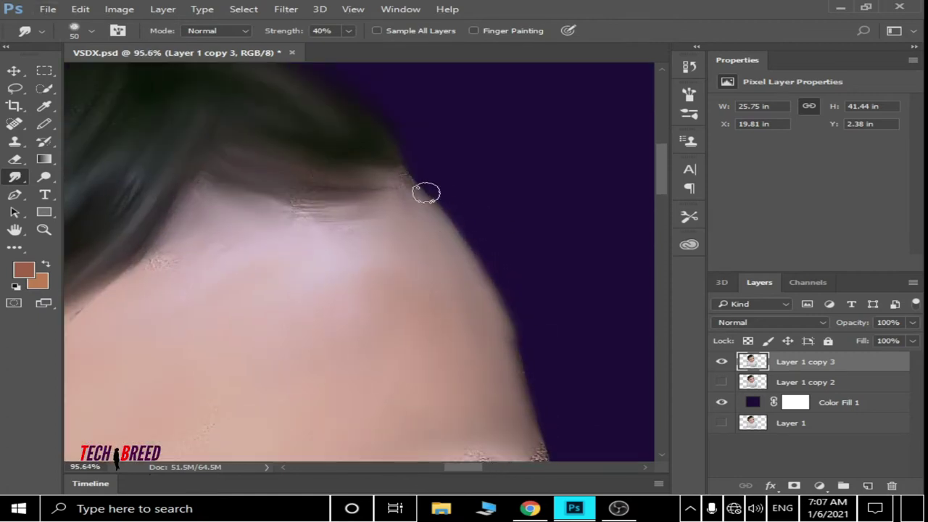
pyautogui.scroll(-1, 532, 367)
pyautogui.scroll(-4, 566, 427)
pyautogui.scroll(5, 617, 277)
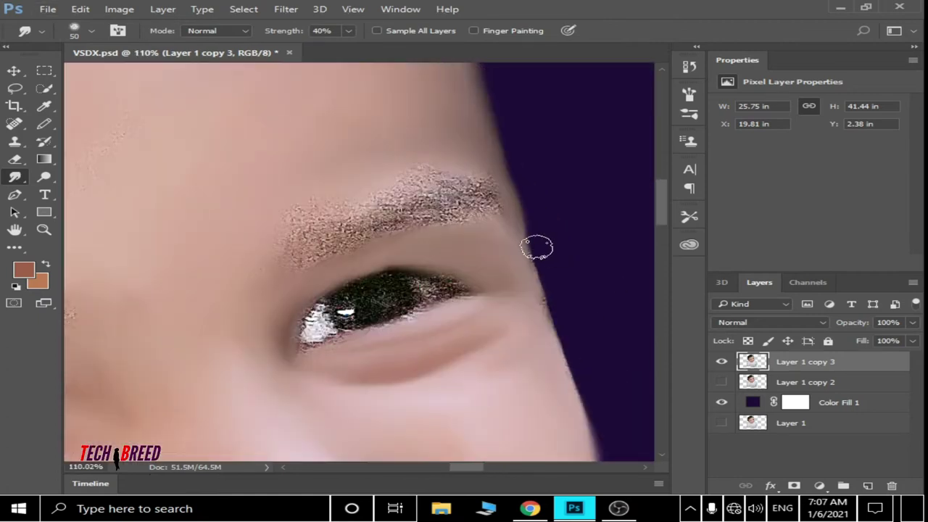
pyautogui.scroll(-1, 551, 308)
pyautogui.scroll(-1, 584, 352)
pyautogui.scroll(-3, 605, 306)
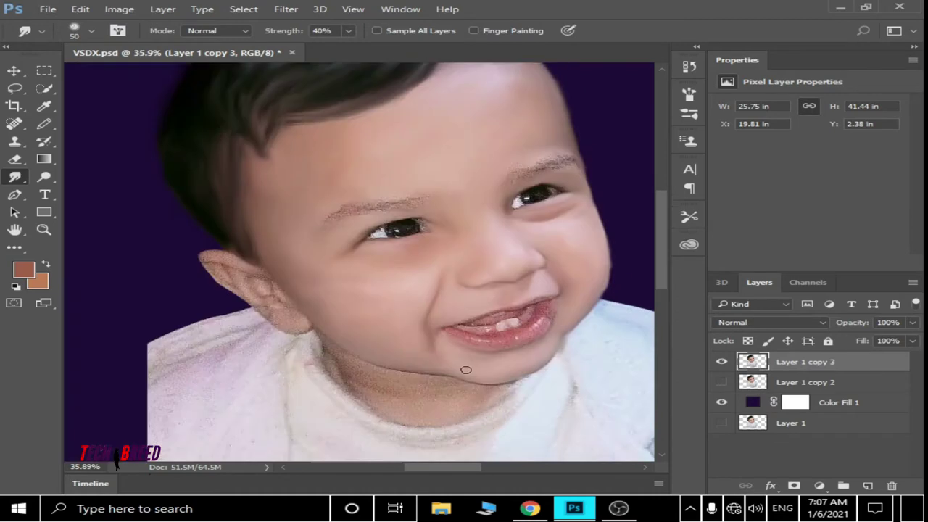
pyautogui.scroll(2, 169, 179)
# - Draw fine black pencil hair strokes along the eyebrow
pyautogui.click(24, 270)
pyautogui.click(457, 327)
pyautogui.click(855, 152)
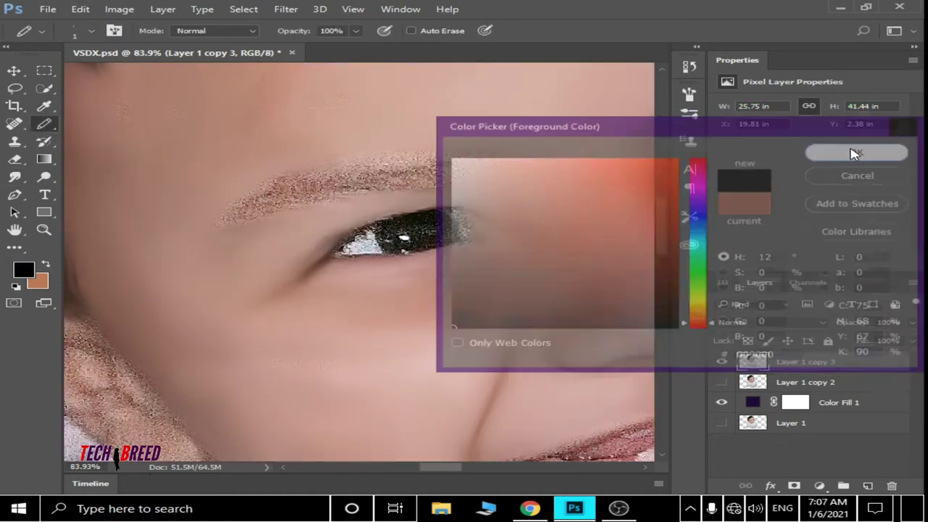
pyautogui.moveTo(397, 172); pyautogui.dragTo(446, 180)
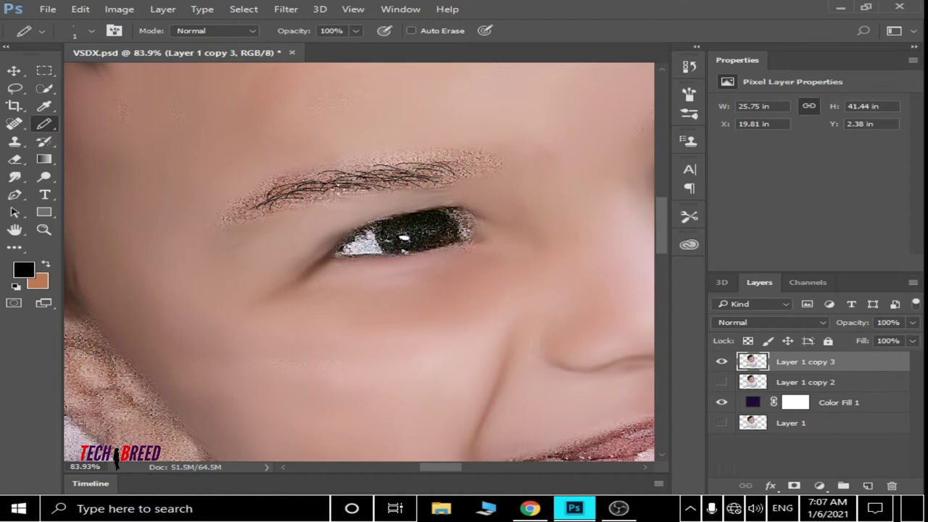
# - Smudge the drawn eyebrow hairs into soft painted brow strokes
pyautogui.scroll(-1, 359, 261)
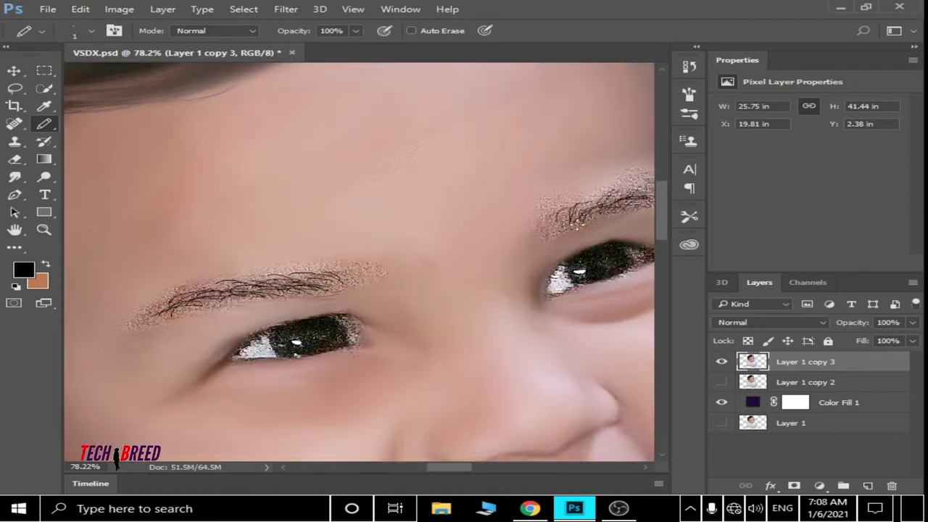
pyautogui.moveTo(449, 467); pyautogui.dragTo(465, 467)
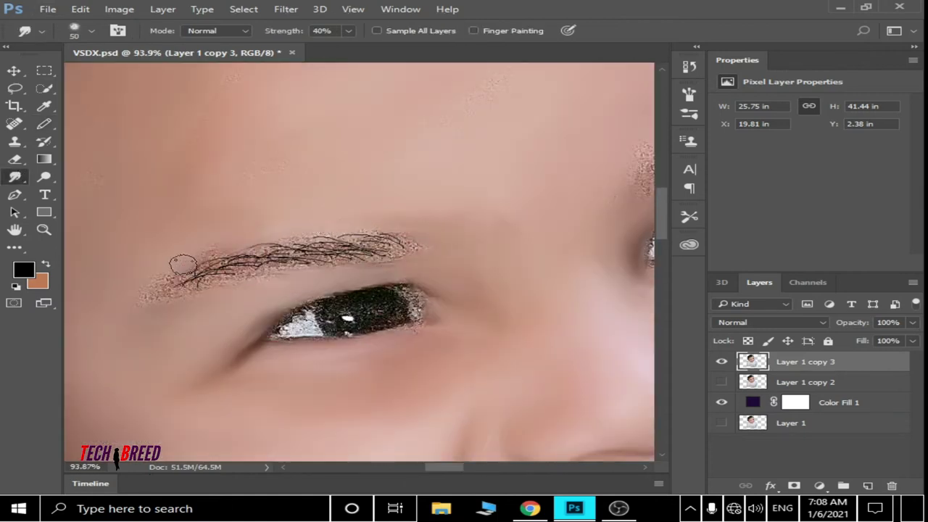
pyautogui.moveTo(391, 252)
pyautogui.mouseDown()
pyautogui.moveTo(284, 244)
pyautogui.moveTo(274, 264)
pyautogui.mouseUp()
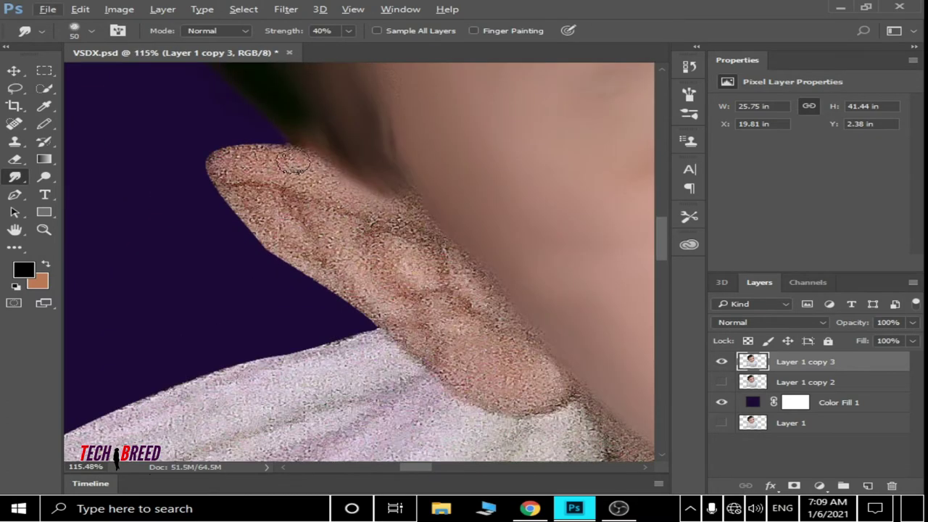
# - Smooth the grainy ear edges and earlobe, picking a dark brown foreground colour midway
pyautogui.moveTo(286, 163)
pyautogui.mouseDown()
pyautogui.moveTo(407, 198)
pyautogui.moveTo(249, 155)
pyautogui.moveTo(373, 201)
pyautogui.mouseUp()
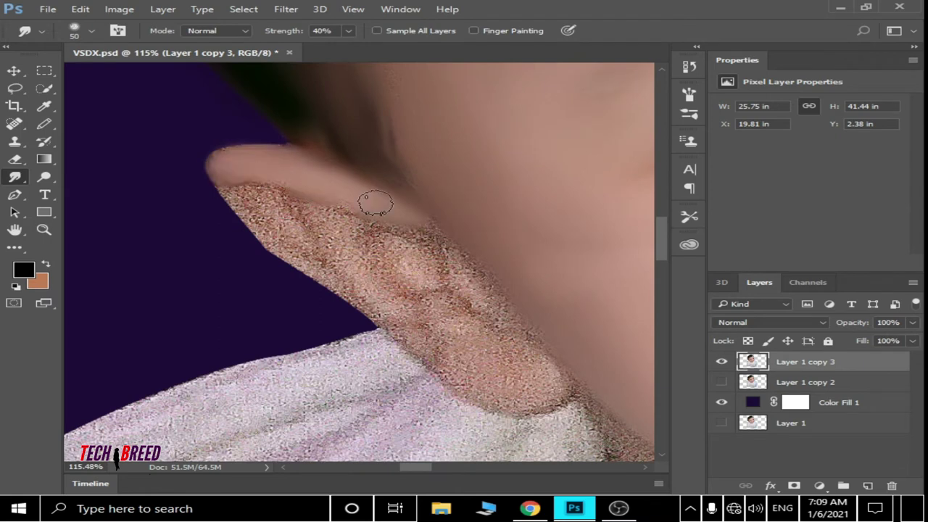
pyautogui.click(43, 124)
pyautogui.click(20, 271)
pyautogui.click(543, 288)
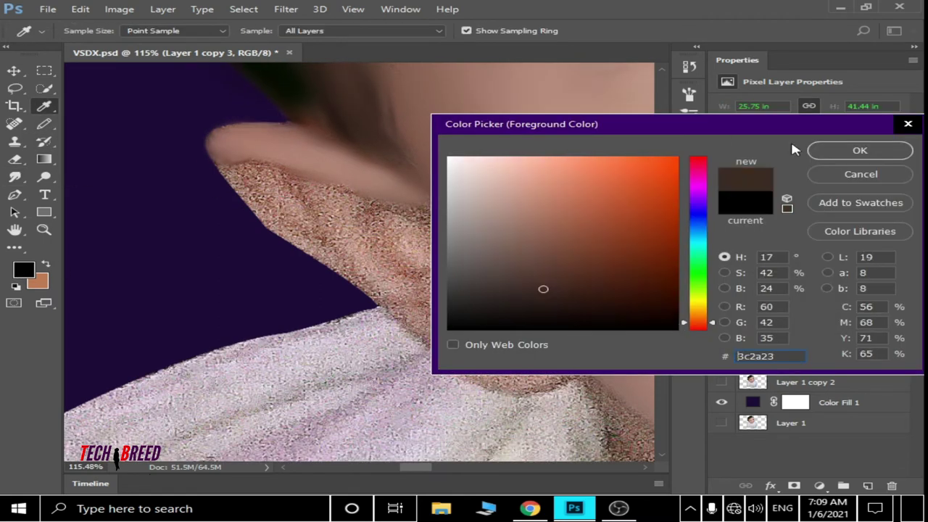
pyautogui.click(857, 150)
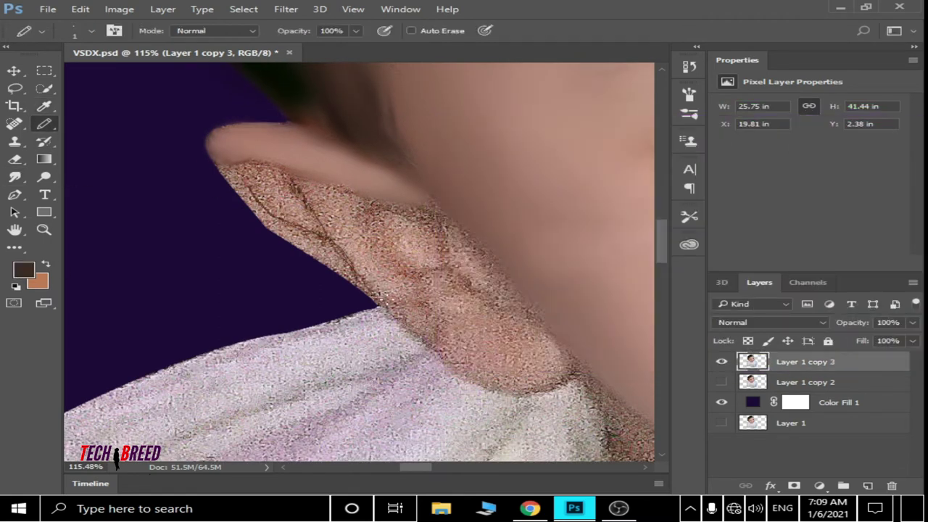
pyautogui.click(14, 177)
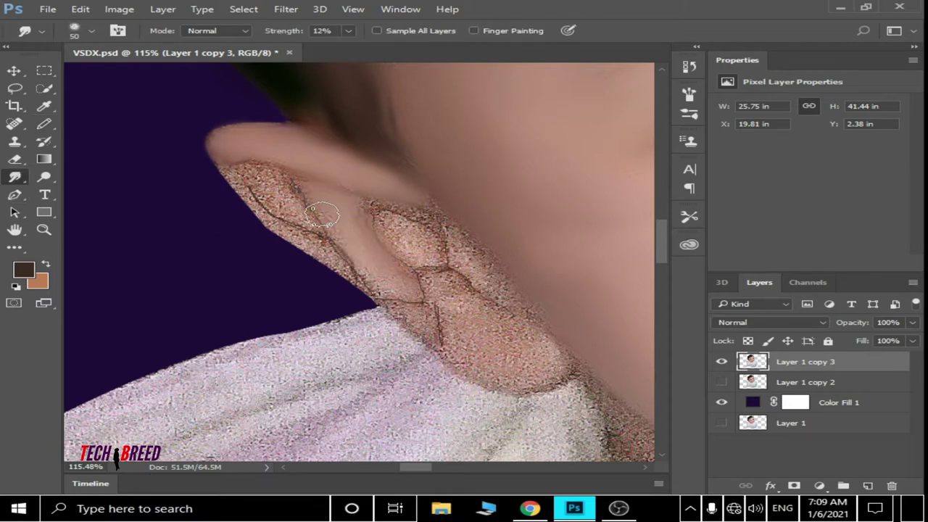
pyautogui.moveTo(257, 215); pyautogui.dragTo(331, 266)
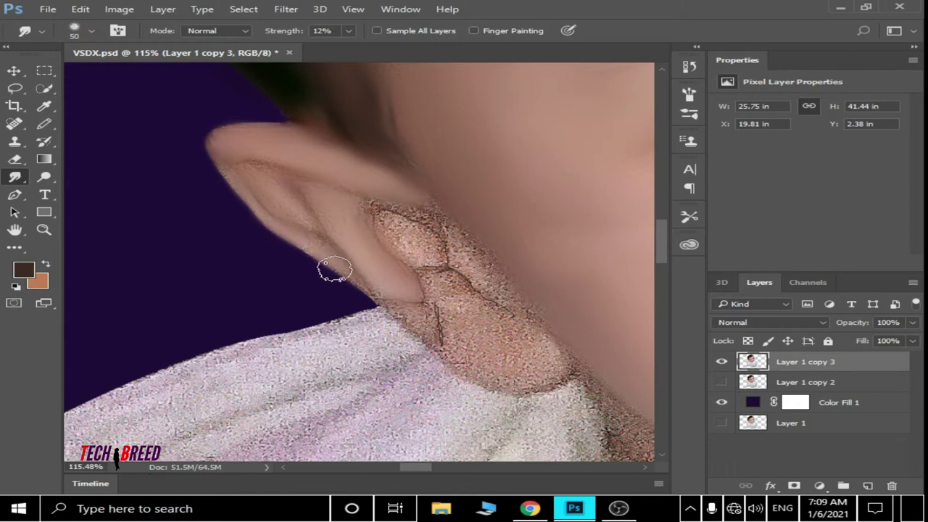
pyautogui.moveTo(408, 284); pyautogui.dragTo(448, 230)
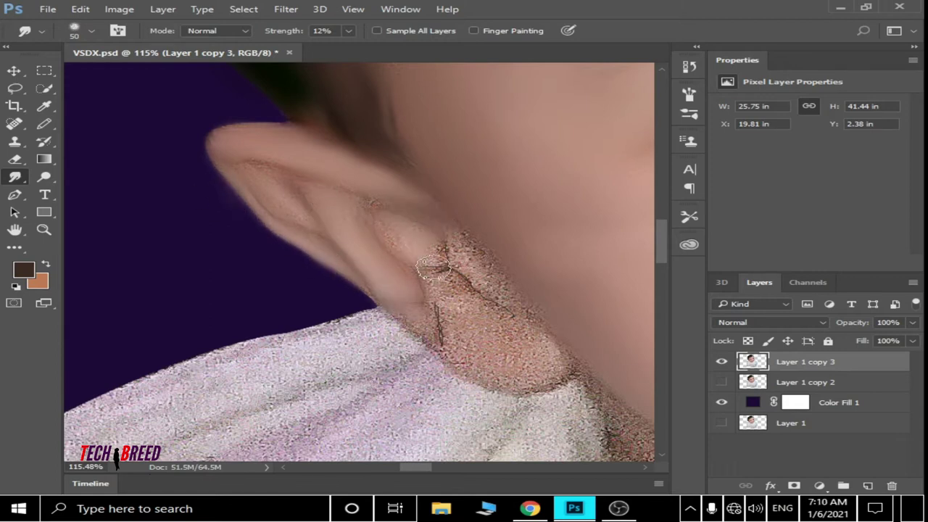
pyautogui.moveTo(504, 289); pyautogui.dragTo(546, 348)
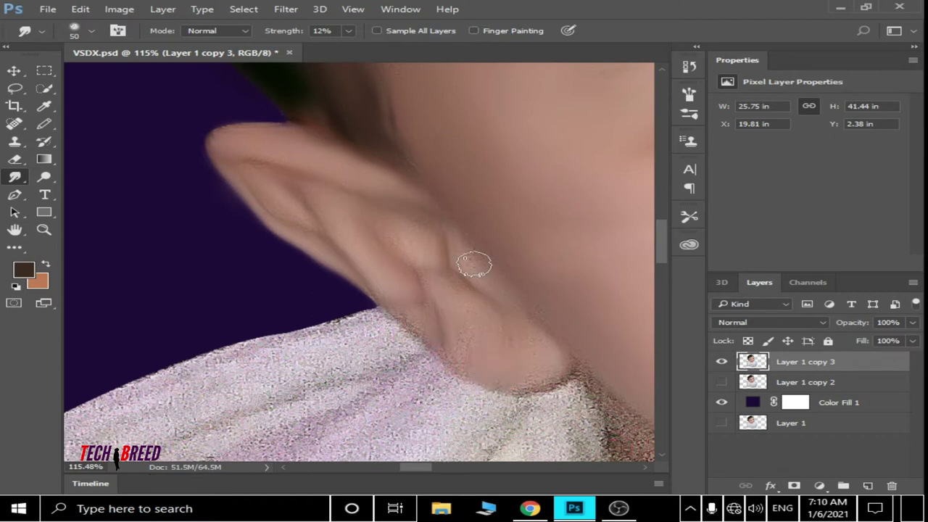
# - Raise the Smudge strength from 12% to 34% and smudge the grainy lip texture
pyautogui.moveTo(349, 30); pyautogui.dragTo(362, 46)
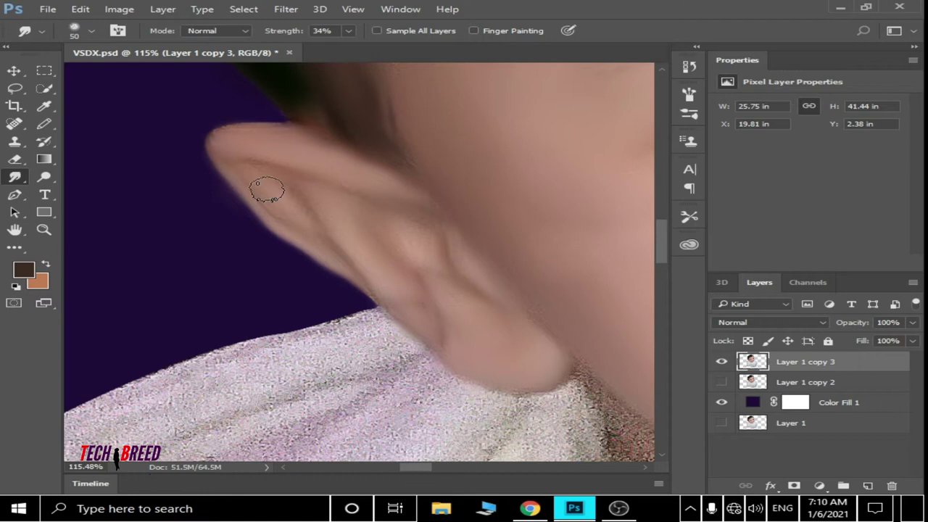
pyautogui.scroll(-5, 388, 330)
pyautogui.scroll(2, 464, 245)
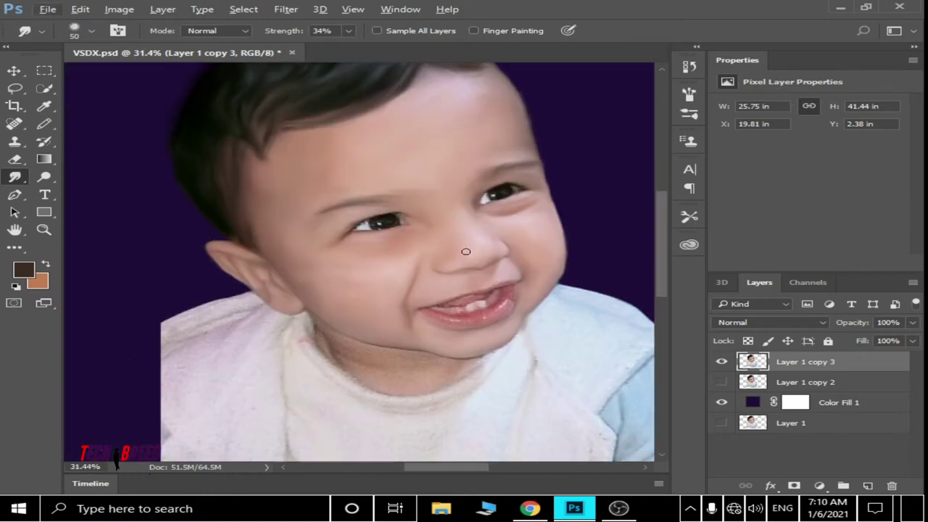
pyautogui.scroll(4, 464, 244)
pyautogui.scroll(3, 498, 201)
pyautogui.moveTo(499, 201)
pyautogui.mouseDown()
pyautogui.moveTo(467, 238)
pyautogui.moveTo(508, 203)
pyautogui.mouseUp()
# - Smudge the grainy lip and inner-lip texture smooth with a smaller brush
pyautogui.press('[')
pyautogui.press('[')
pyautogui.moveTo(395, 233)
pyautogui.mouseDown()
pyautogui.moveTo(309, 264)
pyautogui.moveTo(167, 290)
pyautogui.mouseUp()
pyautogui.moveTo(363, 261); pyautogui.dragTo(450, 206)
pyautogui.moveTo(406, 261); pyautogui.dragTo(472, 201)
pyautogui.scroll(-3, 299, 276)
pyautogui.scroll(4, 300, 275)
pyautogui.moveTo(300, 275); pyautogui.dragTo(435, 311)
pyautogui.moveTo(348, 276)
pyautogui.mouseDown()
pyautogui.moveTo(279, 285)
pyautogui.moveTo(430, 317)
pyautogui.moveTo(217, 311)
pyautogui.mouseUp()
pyautogui.scroll(-4, 218, 312)
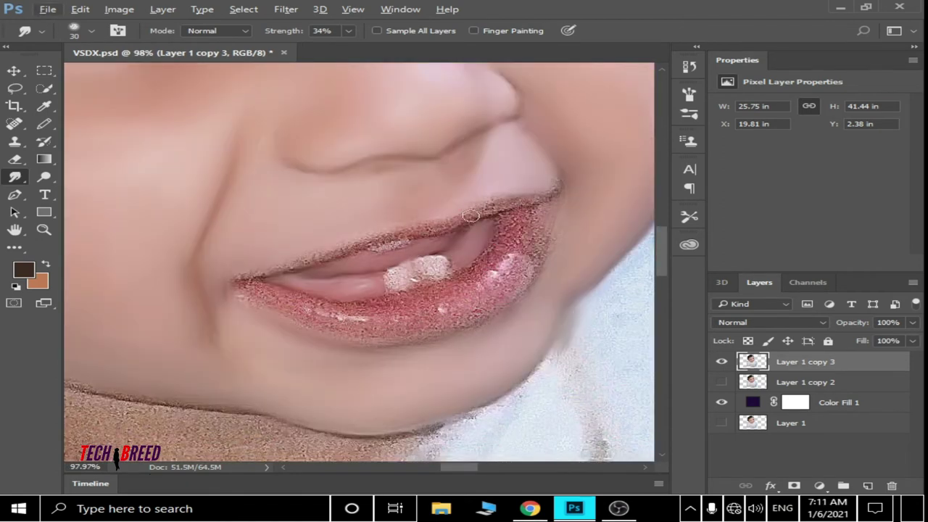
pyautogui.scroll(3, 85, 212)
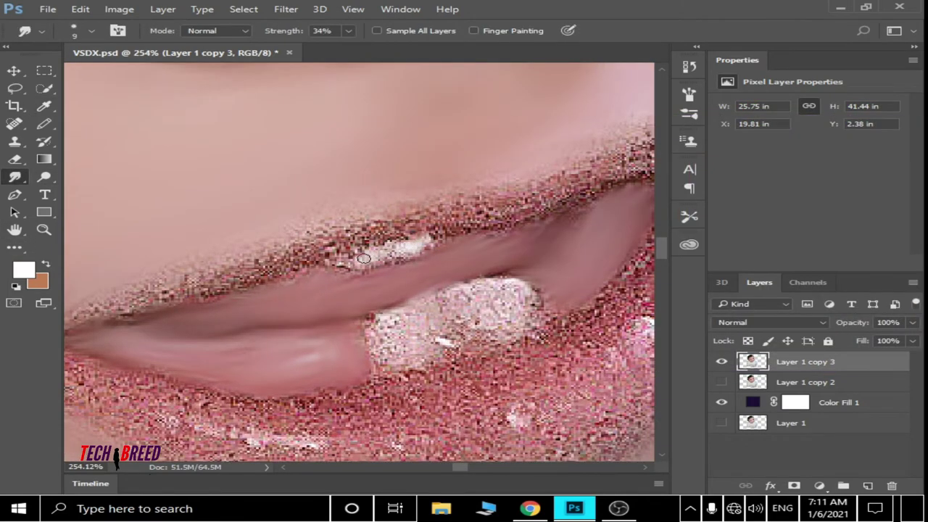
# - Blend the teeth into soft white highlights and smooth the upper-lip edge
pyautogui.press(']')
pyautogui.press(']')
pyautogui.press(']')
pyautogui.moveTo(409, 352)
pyautogui.mouseDown()
pyautogui.moveTo(411, 330)
pyautogui.moveTo(501, 304)
pyautogui.moveTo(386, 331)
pyautogui.moveTo(346, 312)
pyautogui.moveTo(404, 341)
pyautogui.moveTo(515, 296)
pyautogui.mouseUp()
pyautogui.moveTo(399, 240)
pyautogui.mouseDown()
pyautogui.moveTo(355, 250)
pyautogui.moveTo(413, 229)
pyautogui.mouseUp()
pyautogui.scroll(-1, 413, 231)
pyautogui.press('[')
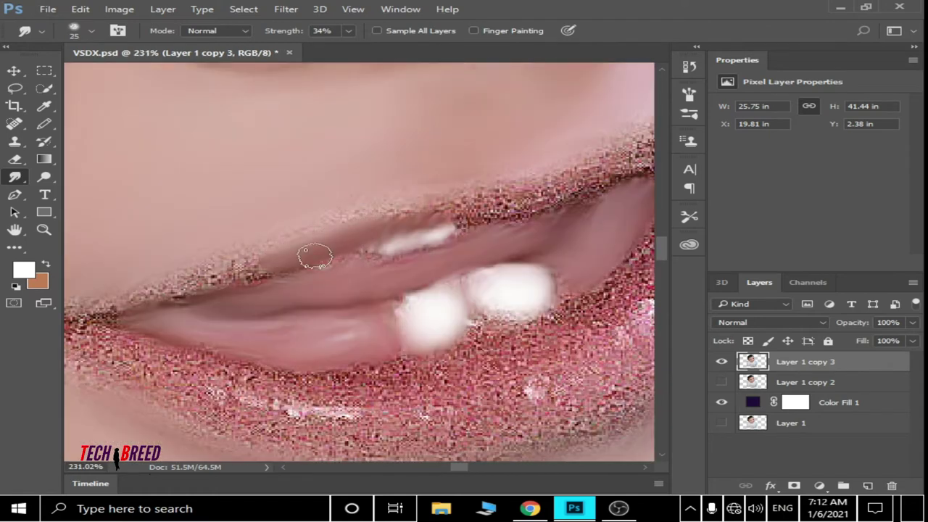
pyautogui.moveTo(464, 207)
pyautogui.mouseDown()
pyautogui.moveTo(535, 207)
pyautogui.moveTo(462, 200)
pyautogui.mouseUp()
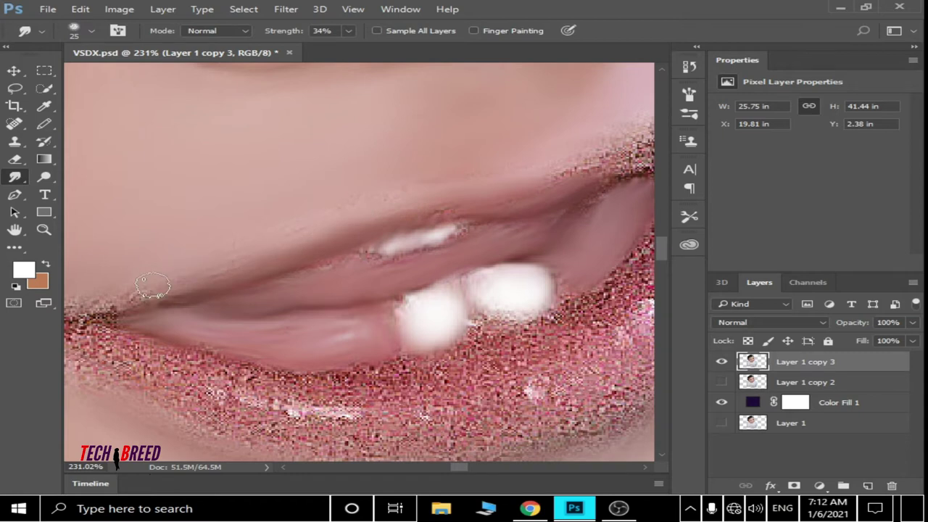
pyautogui.scroll(-3, 398, 257)
pyautogui.scroll(-3, 394, 259)
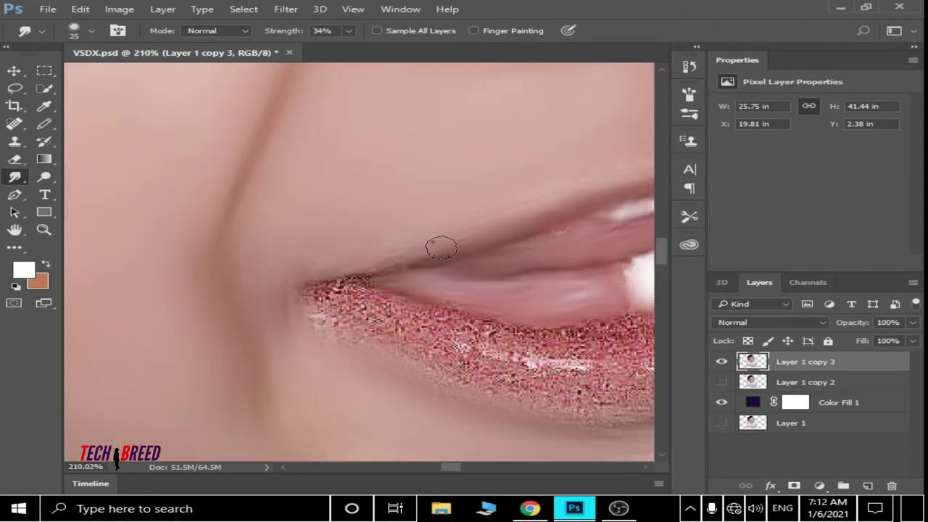
pyautogui.scroll(-1, 440, 249)
pyautogui.scroll(3, 357, 264)
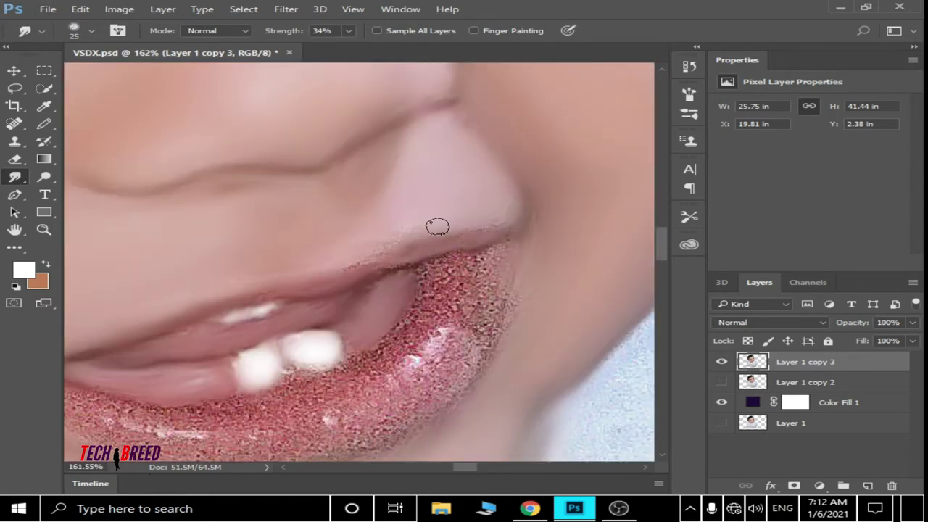
pyautogui.scroll(-3, 407, 261)
pyautogui.scroll(5, 406, 261)
# - Sample a pink tone and then a dark red from the lip as foreground colour
pyautogui.press('i')
pyautogui.click(23, 270)
pyautogui.press('Return')
pyautogui.scroll(-3, 435, 253)
pyautogui.moveTo(348, 319); pyautogui.dragTo(382, 271)
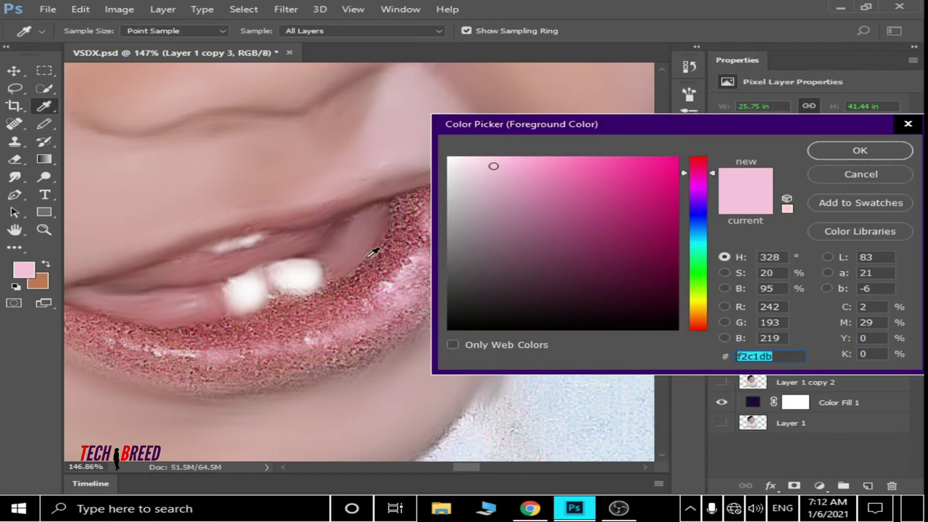
pyautogui.click(424, 214)
pyautogui.press('Return')
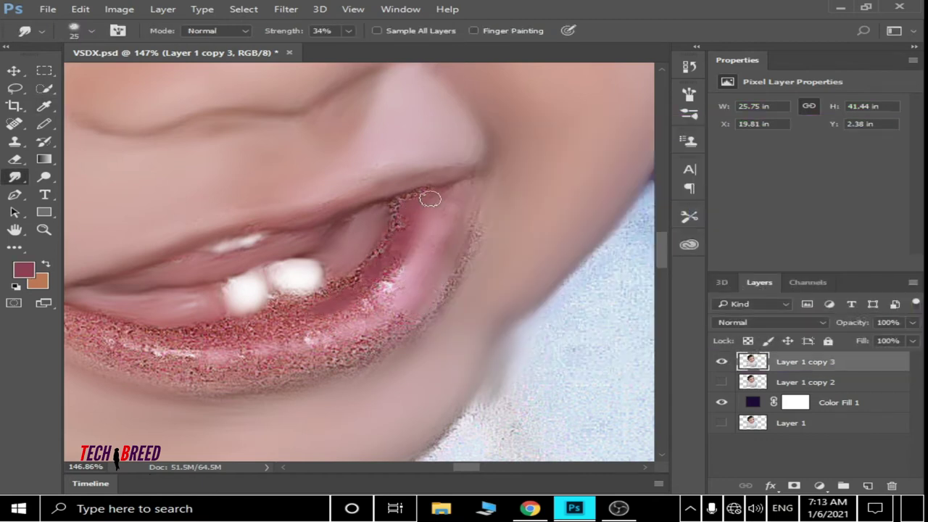
# - Smudge the speckled lower lip into smooth pink-red painted tones
pyautogui.scroll(-2, 475, 241)
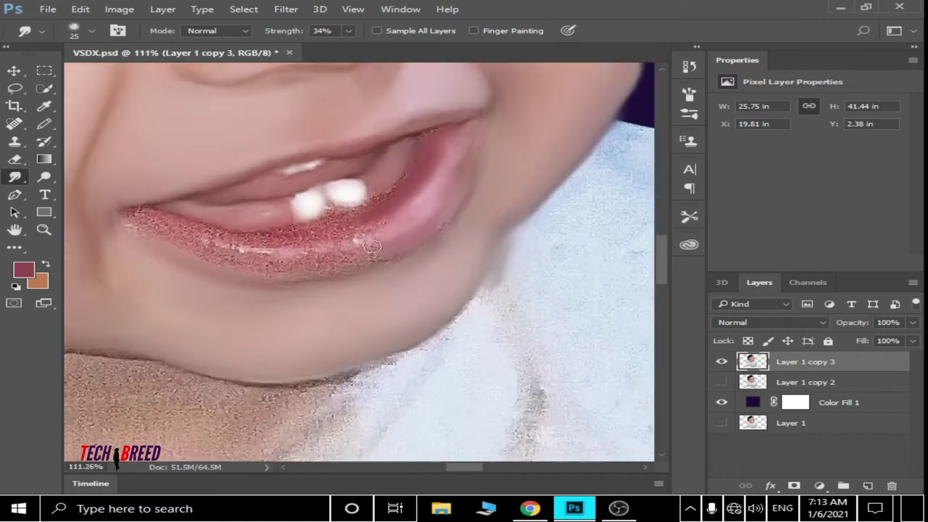
pyautogui.scroll(3, 441, 151)
pyautogui.scroll(-3, 446, 153)
pyautogui.scroll(3, 405, 251)
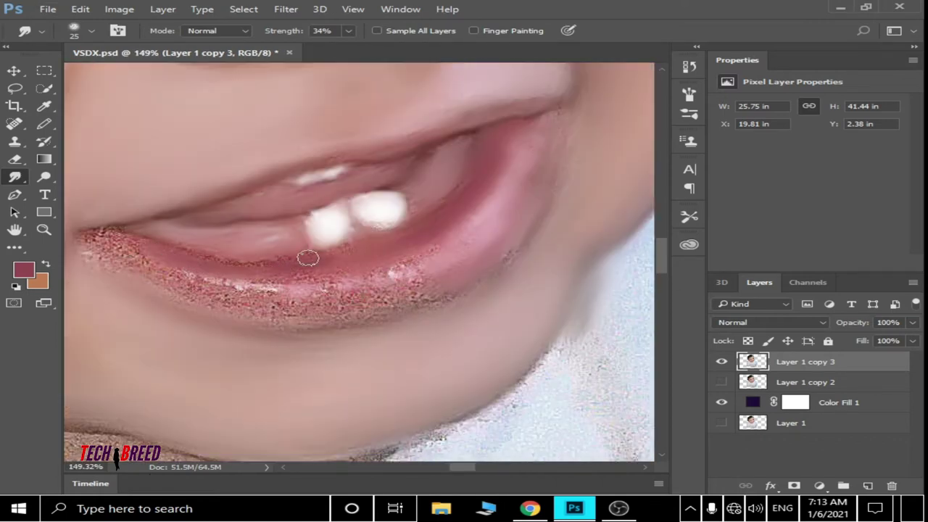
pyautogui.moveTo(420, 278)
pyautogui.mouseDown()
pyautogui.moveTo(321, 311)
pyautogui.moveTo(480, 284)
pyautogui.mouseUp()
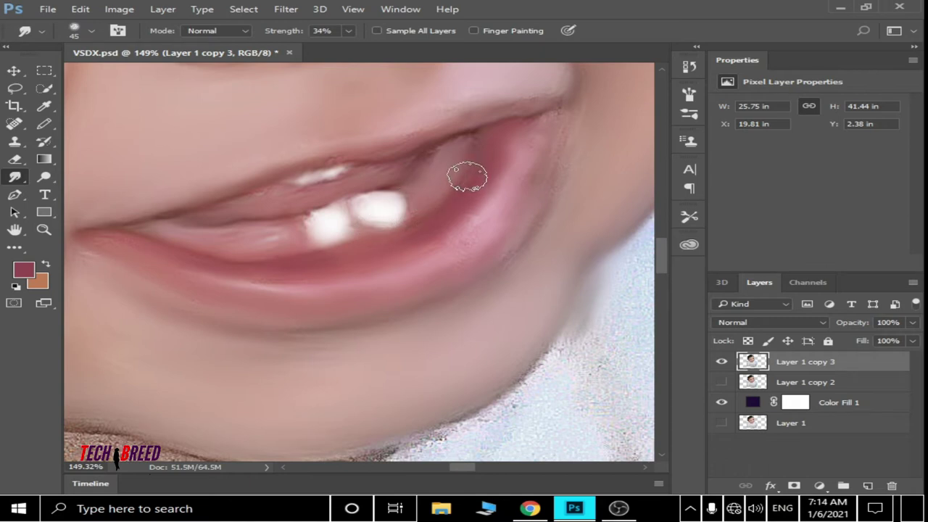
pyautogui.scroll(-3, 577, 144)
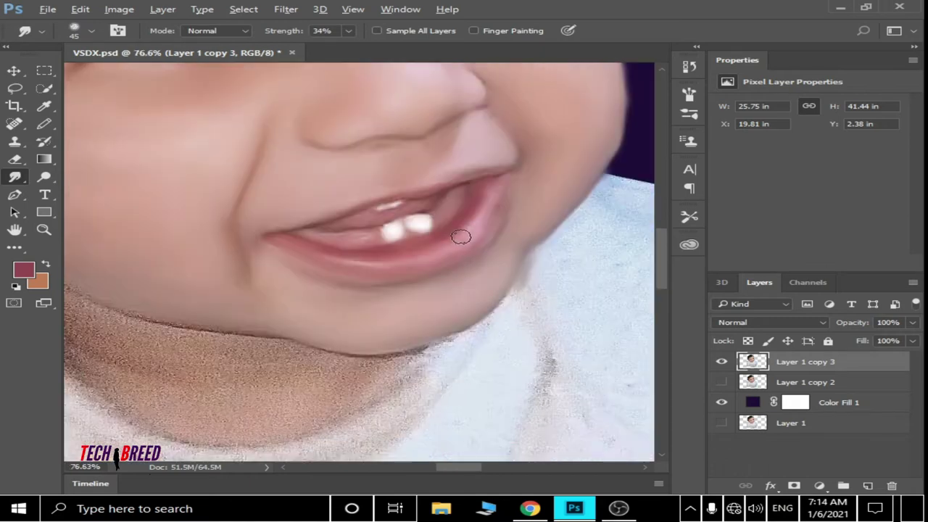
pyautogui.scroll(-2, 459, 235)
pyautogui.scroll(-2, 365, 240)
pyautogui.scroll(4, 324, 188)
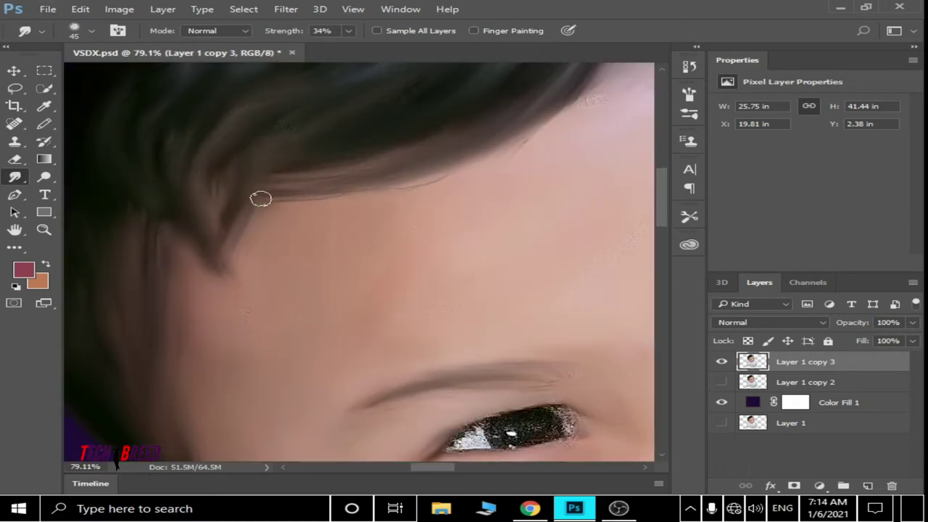
pyautogui.scroll(-2, 287, 225)
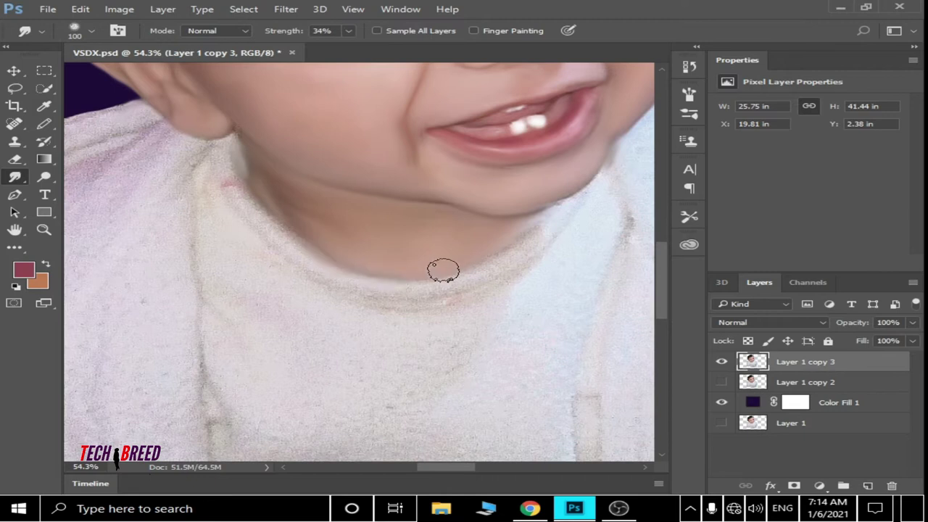
pyautogui.scroll(-2, 444, 261)
pyautogui.scroll(-2, 445, 245)
pyautogui.scroll(2, 257, 201)
pyautogui.scroll(1, 498, 149)
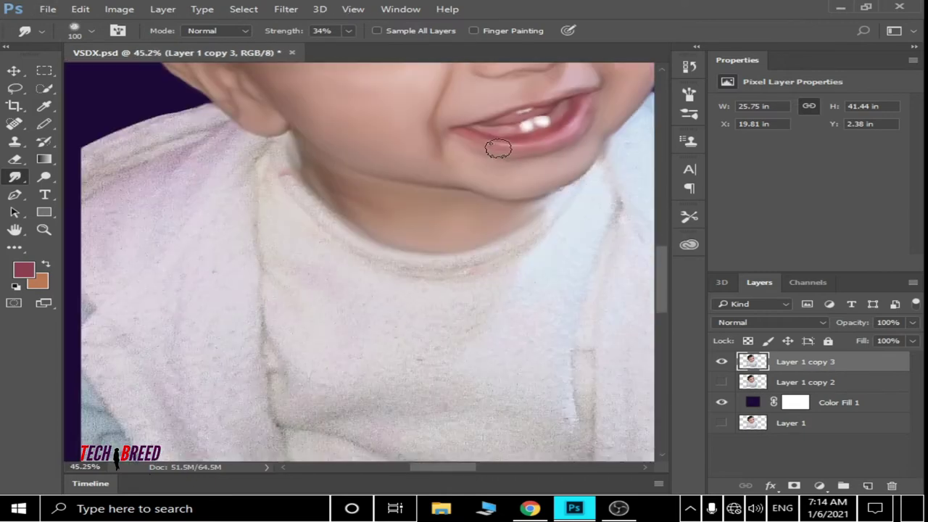
pyautogui.scroll(-3, 498, 149)
pyautogui.scroll(2, 331, 269)
pyautogui.scroll(-2, 331, 269)
# - Set the foreground to a beige colour sampled from the image
pyautogui.click(24, 270)
pyautogui.click(411, 293)
pyautogui.press('Return')
pyautogui.scroll(3, 271, 277)
# - Draw thin pencil fold lines down the shirt on Layer 1 copy 3
pyautogui.press('b')
pyautogui.scroll(1, 262, 208)
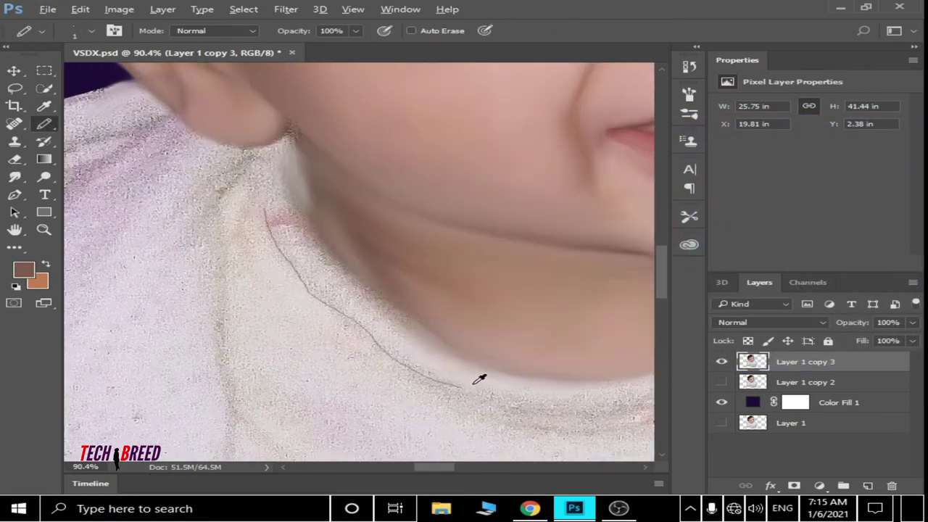
pyautogui.scroll(-2, 479, 379)
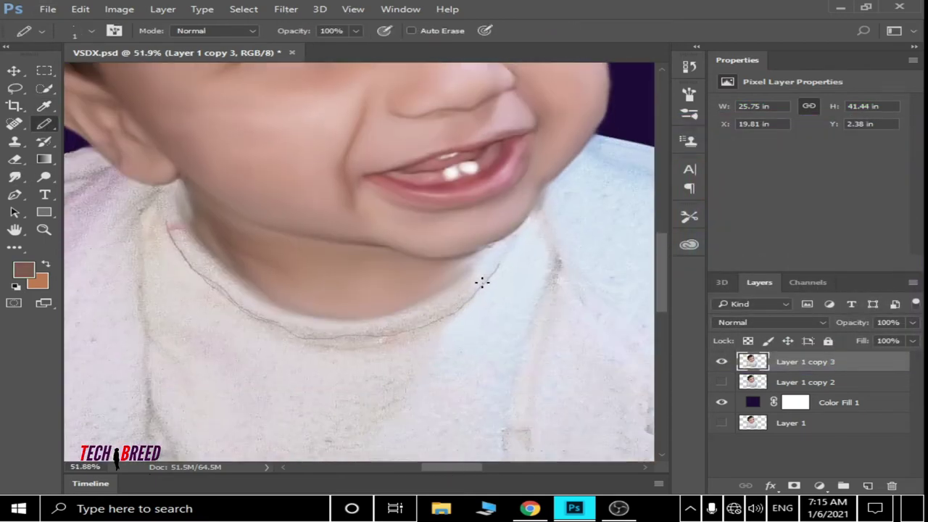
pyautogui.scroll(-2, 522, 263)
pyautogui.moveTo(519, 289); pyautogui.dragTo(499, 397)
pyautogui.scroll(-2, 561, 124)
pyautogui.moveTo(560, 110); pyautogui.dragTo(544, 203)
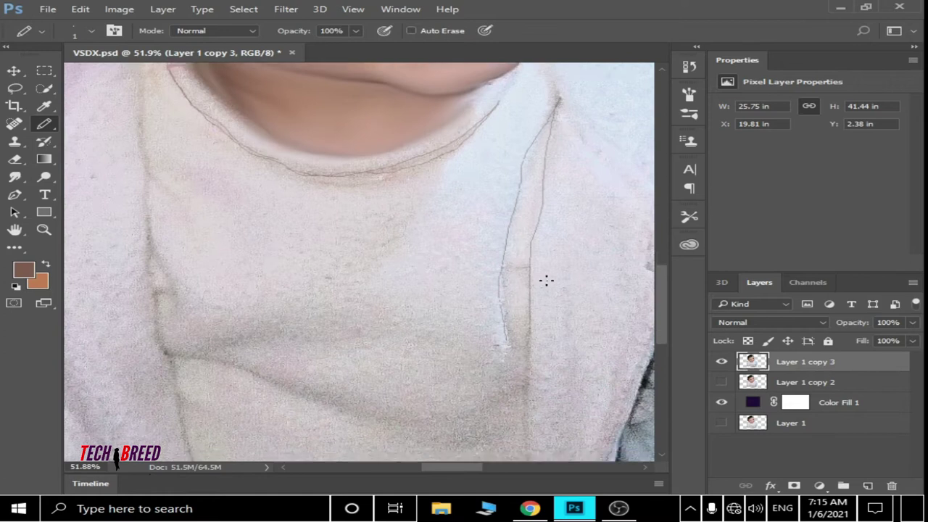
pyautogui.scroll(-3, 545, 280)
pyautogui.scroll(2, 480, 249)
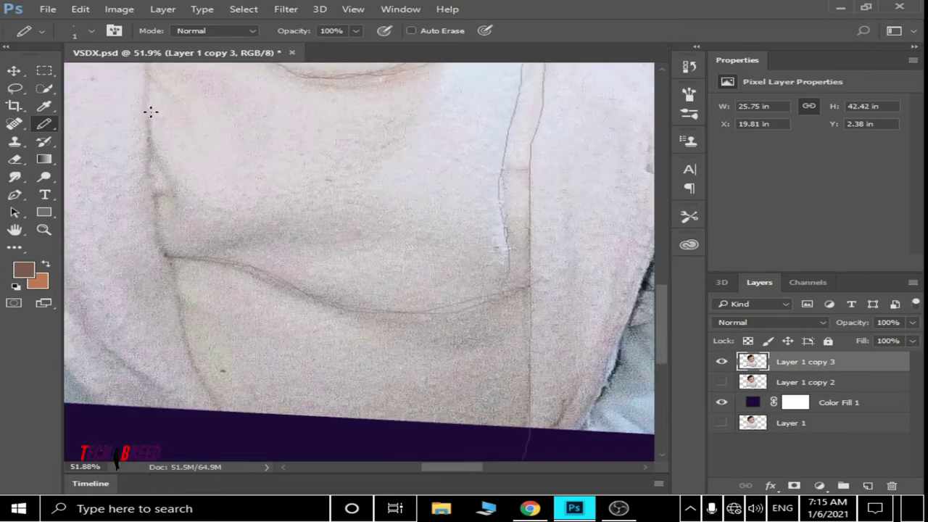
pyautogui.scroll(3, 153, 200)
pyautogui.scroll(-3, 192, 250)
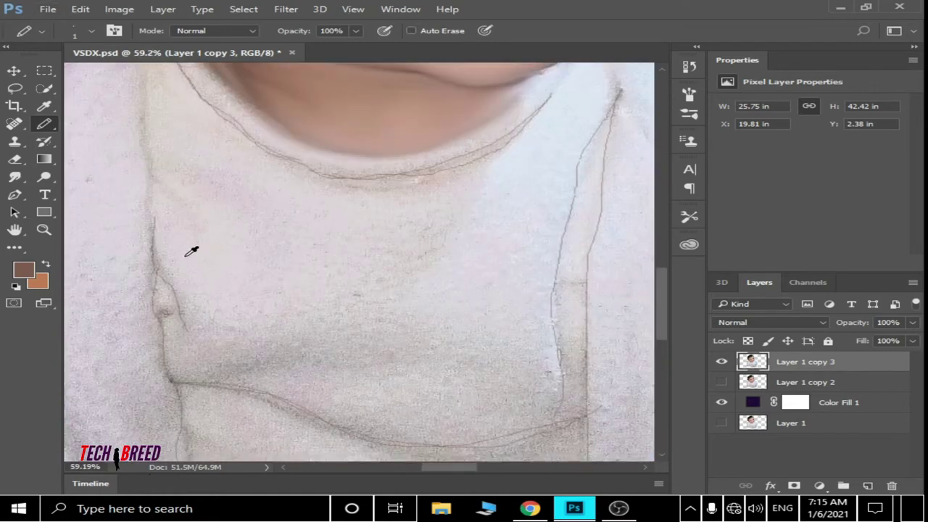
pyautogui.scroll(-1, 181, 203)
pyautogui.scroll(-3, 166, 176)
pyautogui.scroll(1, 439, 205)
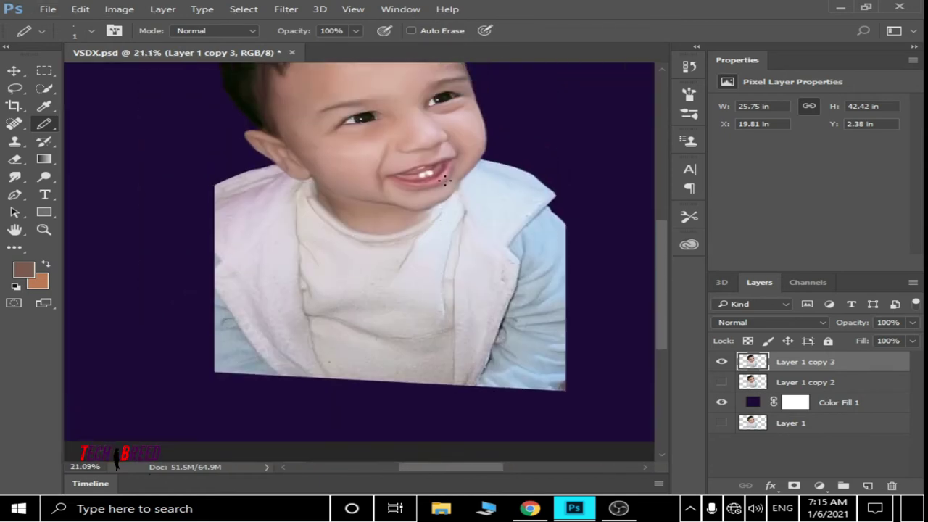
pyautogui.scroll(3, 456, 246)
# - Trace the shirt collar and another shirt fold with thin pencil lines
pyautogui.moveTo(411, 178); pyautogui.dragTo(458, 245)
pyautogui.scroll(2, 403, 157)
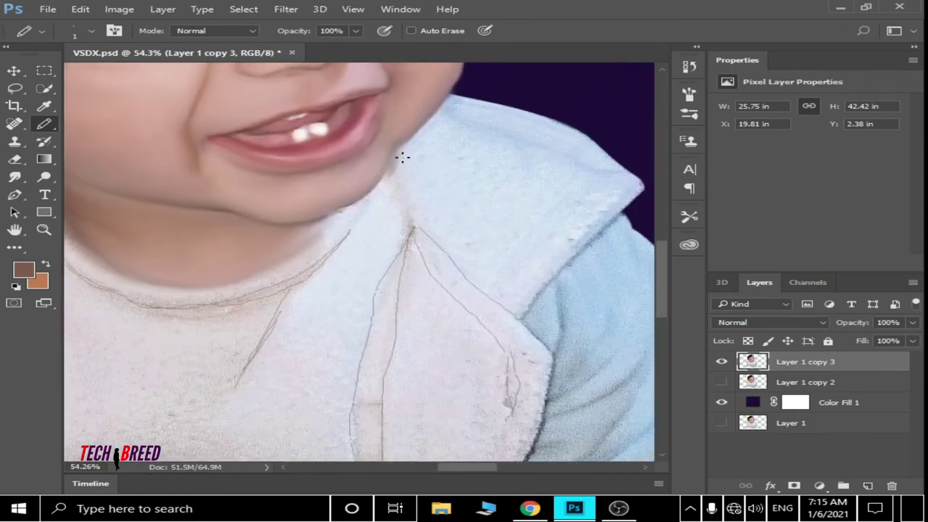
pyautogui.scroll(-4, 339, 221)
pyautogui.scroll(4, 308, 181)
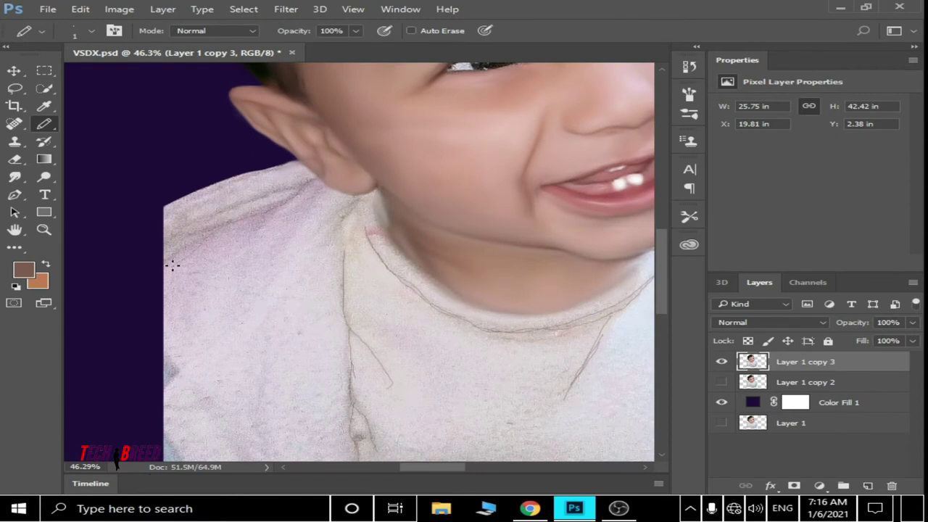
pyautogui.scroll(-5, 263, 123)
pyautogui.scroll(1, 271, 155)
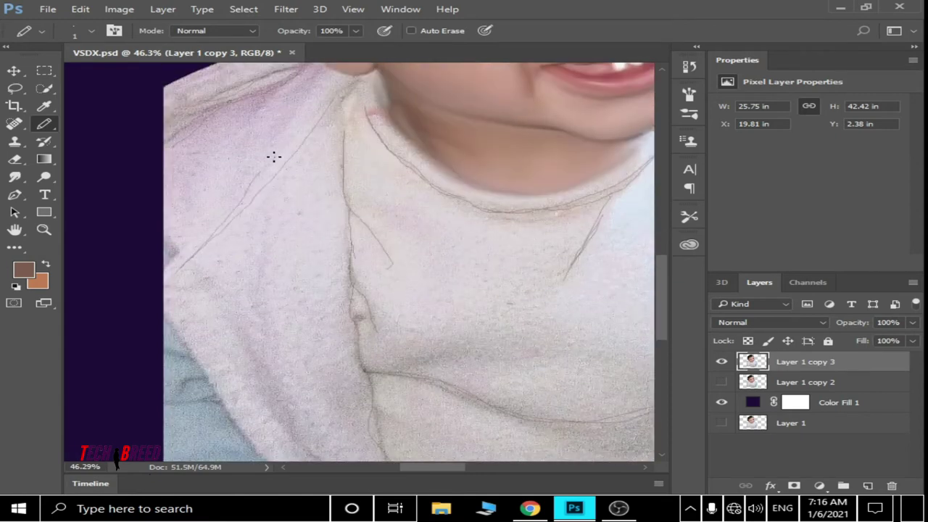
pyautogui.scroll(-3, 271, 155)
pyautogui.moveTo(294, 268); pyautogui.dragTo(287, 145)
pyautogui.scroll(-4, 456, 191)
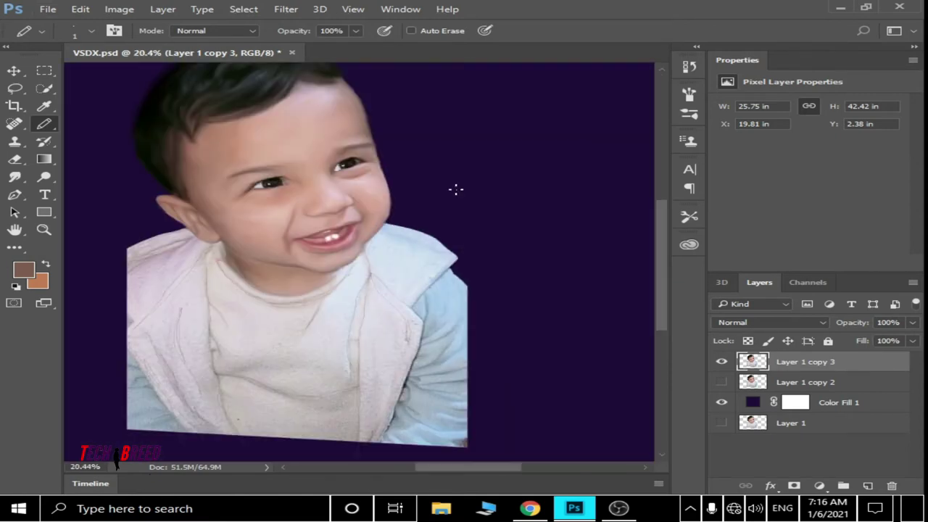
pyautogui.scroll(3, 527, 192)
pyautogui.scroll(-4, 217, 207)
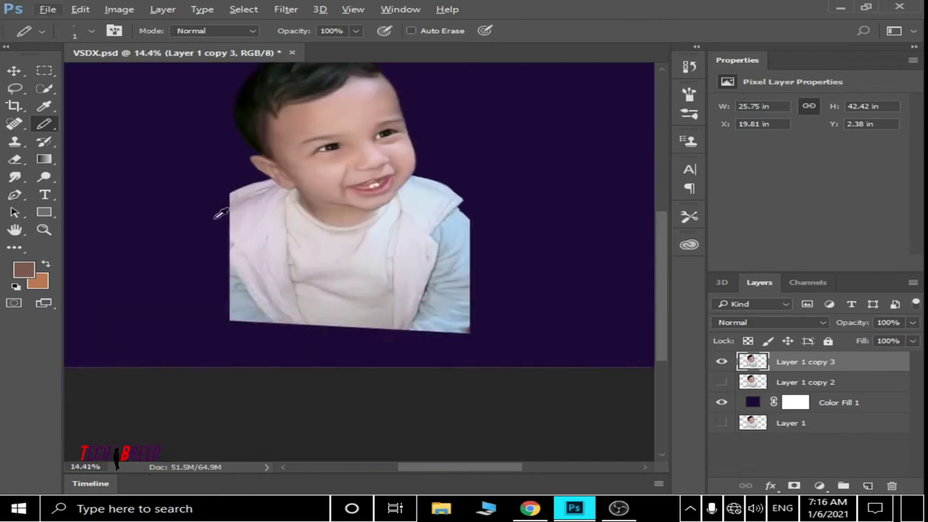
pyautogui.scroll(2, 466, 269)
# - Switch to the Smudge tool with a 250 px brush and 21% strength
pyautogui.scroll(2, 512, 283)
pyautogui.press('r')
pyautogui.scroll(1, 469, 265)
pyautogui.hotkey('shift', 'r')
pyautogui.scroll(2, 469, 265)
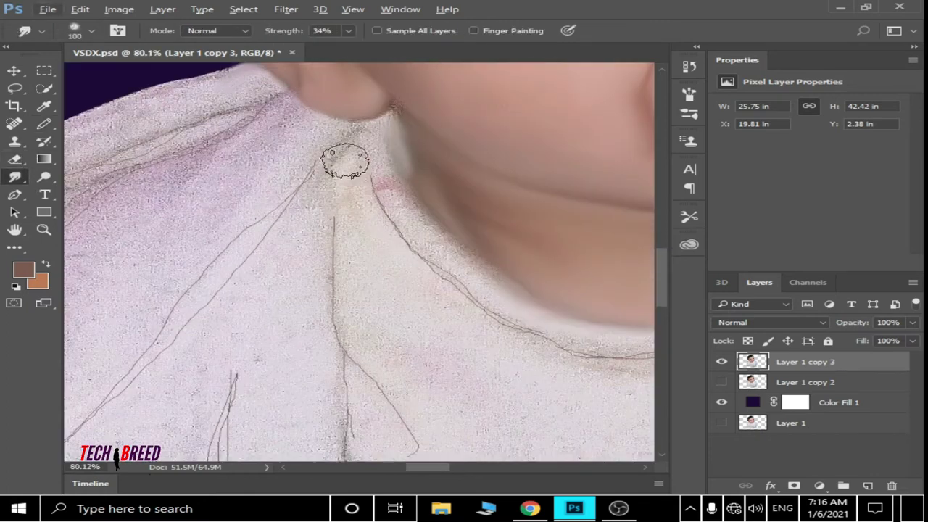
pyautogui.scroll(-1, 430, 239)
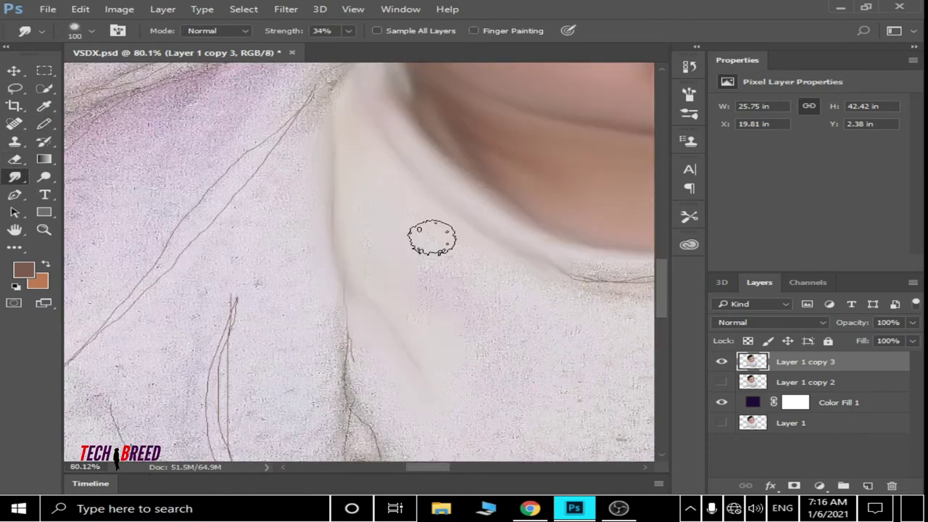
pyautogui.scroll(-2, 497, 307)
pyautogui.scroll(2, 487, 290)
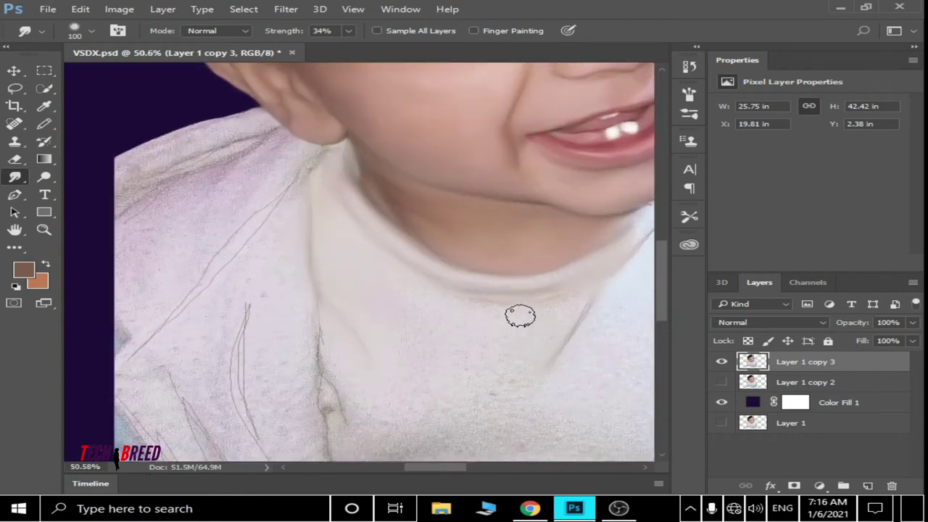
pyautogui.scroll(-2, 520, 316)
pyautogui.scroll(2, 412, 293)
pyautogui.press(']')
pyautogui.press(']')
pyautogui.press(']')
pyautogui.press('2')
pyautogui.press('1')
# - Smudge the shoulder and the shirt edges beside the ear into the purple background
pyautogui.moveTo(429, 211)
pyautogui.mouseDown()
pyautogui.moveTo(372, 218)
pyautogui.moveTo(276, 294)
pyautogui.mouseUp()
pyautogui.moveTo(445, 239); pyautogui.dragTo(418, 308)
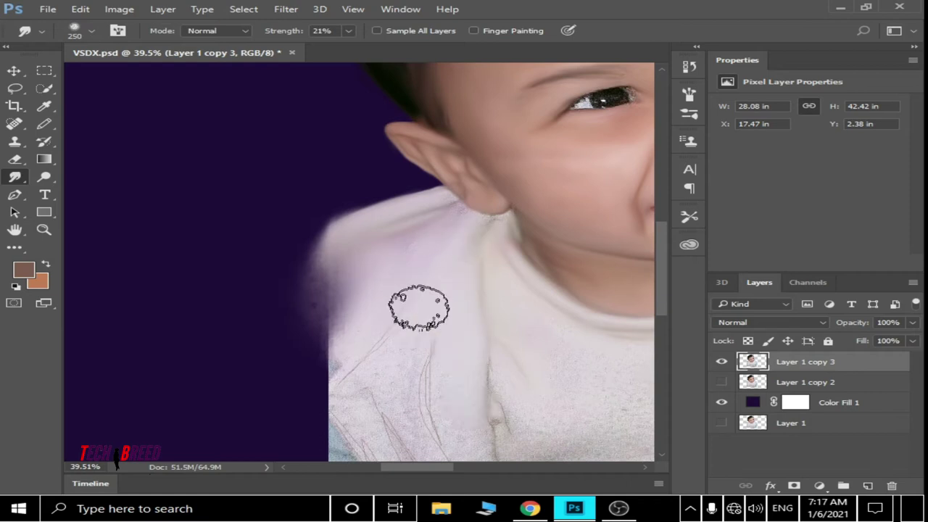
pyautogui.scroll(-2, 419, 308)
pyautogui.moveTo(307, 356); pyautogui.dragTo(300, 383)
pyautogui.scroll(-2, 300, 383)
pyautogui.moveTo(414, 314)
pyautogui.mouseDown()
pyautogui.moveTo(508, 417)
pyautogui.moveTo(445, 425)
pyautogui.moveTo(307, 348)
pyautogui.moveTo(300, 439)
pyautogui.moveTo(334, 325)
pyautogui.mouseUp()
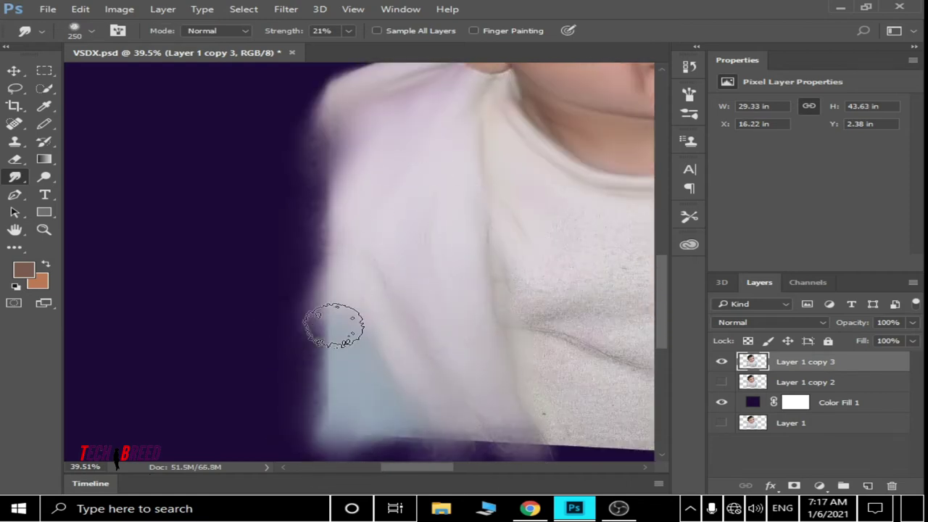
pyautogui.scroll(-2, 334, 325)
pyautogui.scroll(5, 428, 162)
# - With a 200 px brush, smudge the shirt's lower edge and the right jacket edge
pyautogui.press('[')
pyautogui.press('[')
pyautogui.press('[')
pyautogui.press('[')
pyautogui.scroll(-5, 430, 440)
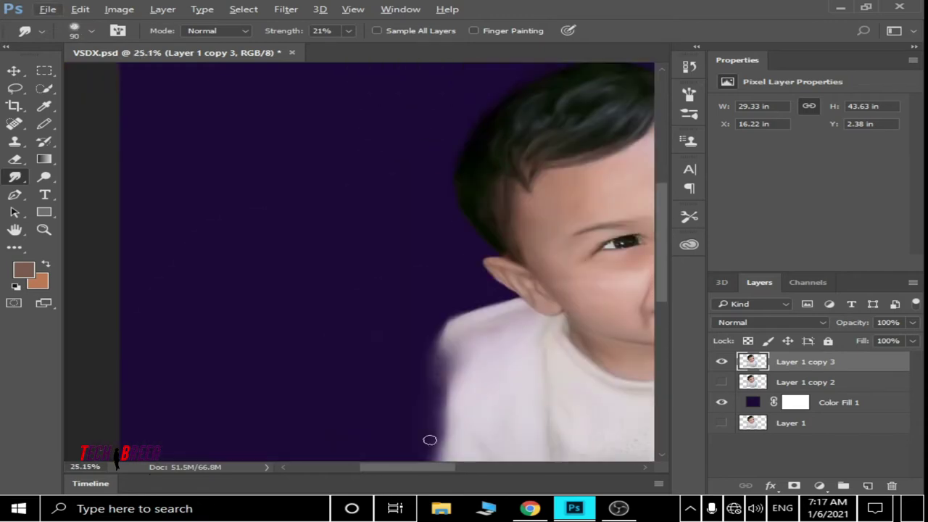
pyautogui.moveTo(430, 440); pyautogui.dragTo(431, 230)
pyautogui.scroll(2, 342, 297)
pyautogui.press(']')
pyautogui.press(']')
pyautogui.press(']')
pyautogui.press(']')
pyautogui.press(']')
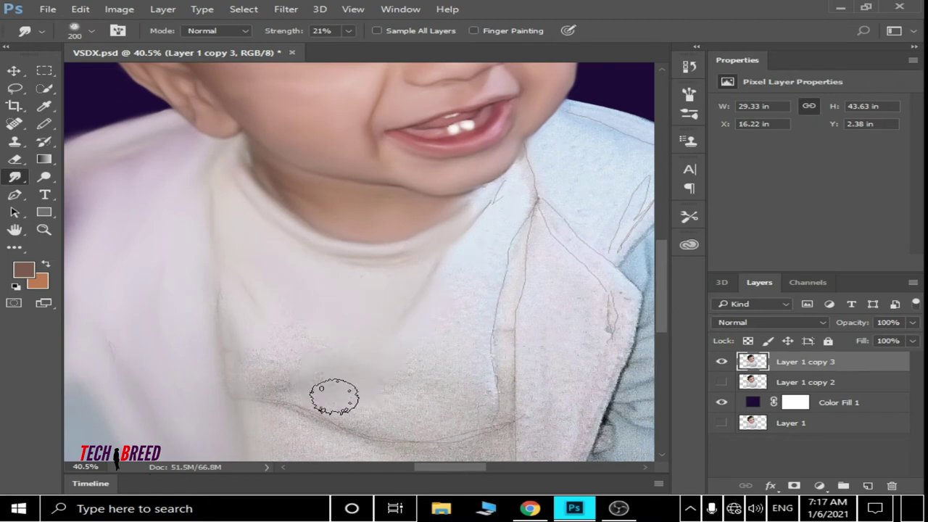
pyautogui.moveTo(490, 441); pyautogui.dragTo(443, 253)
pyautogui.moveTo(477, 305)
pyautogui.mouseDown()
pyautogui.moveTo(300, 301)
pyautogui.moveTo(259, 383)
pyautogui.moveTo(305, 327)
pyautogui.moveTo(541, 393)
pyautogui.mouseUp()
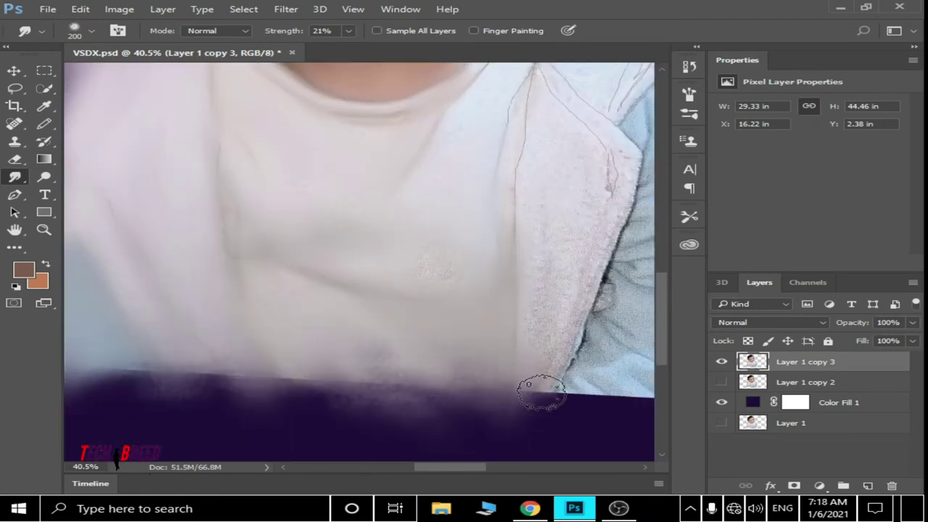
pyautogui.scroll(2, 541, 392)
pyautogui.moveTo(564, 162)
pyautogui.mouseDown()
pyautogui.moveTo(601, 302)
pyautogui.moveTo(566, 199)
pyautogui.moveTo(530, 174)
pyautogui.mouseUp()
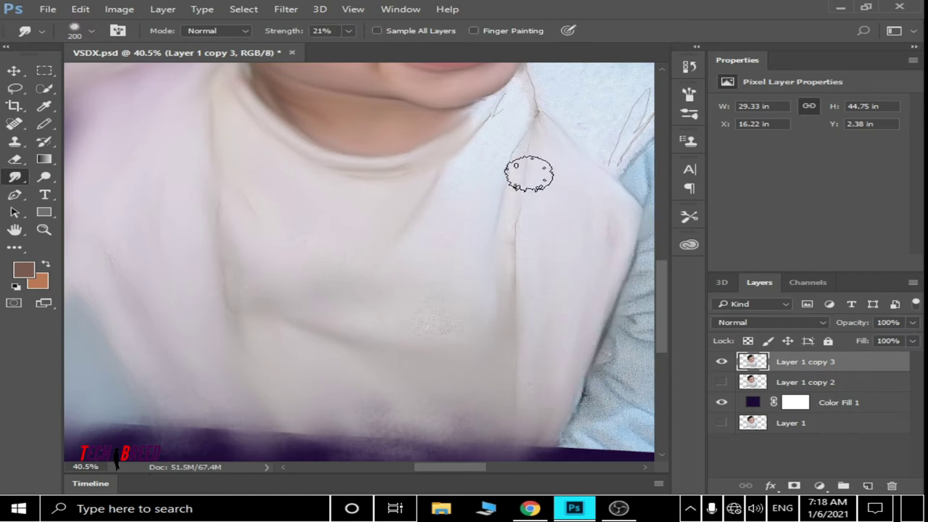
# - Resize the smudge brush to 100 and back to 200 while reviewing the shirt
pyautogui.scroll(5, 508, 189)
pyautogui.scroll(-5, 512, 311)
pyautogui.scroll(-3, 558, 231)
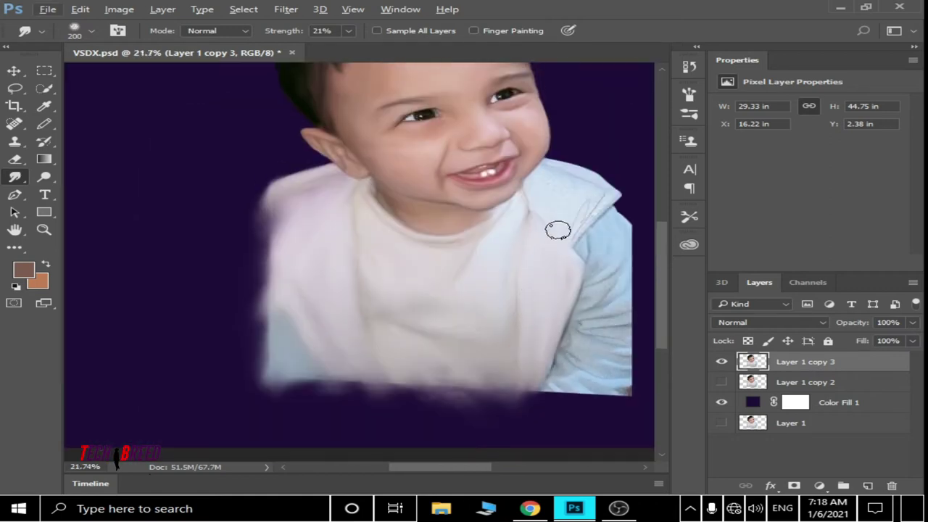
pyautogui.scroll(5, 557, 231)
pyautogui.press('[')
pyautogui.press('[')
pyautogui.press('[')
pyautogui.press('[')
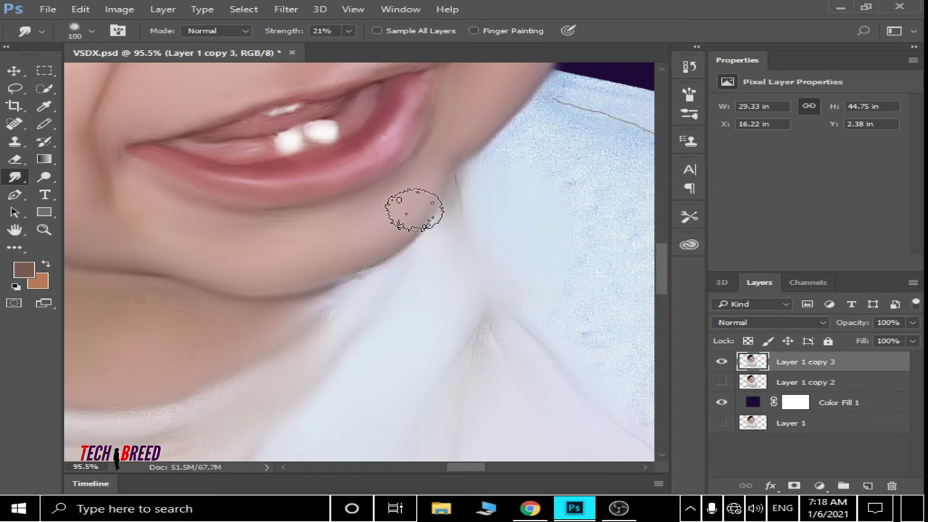
pyautogui.scroll(-1, 491, 201)
pyautogui.scroll(-5, 483, 321)
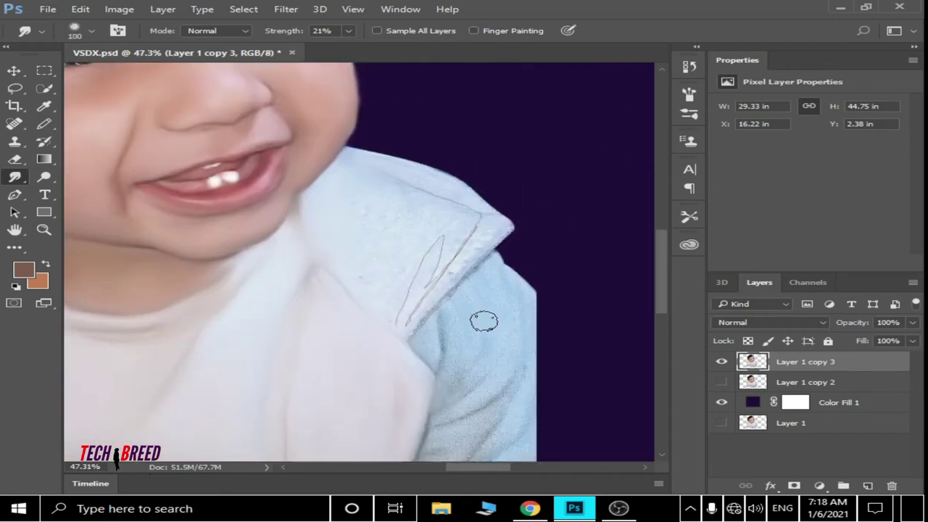
pyautogui.scroll(3, 484, 322)
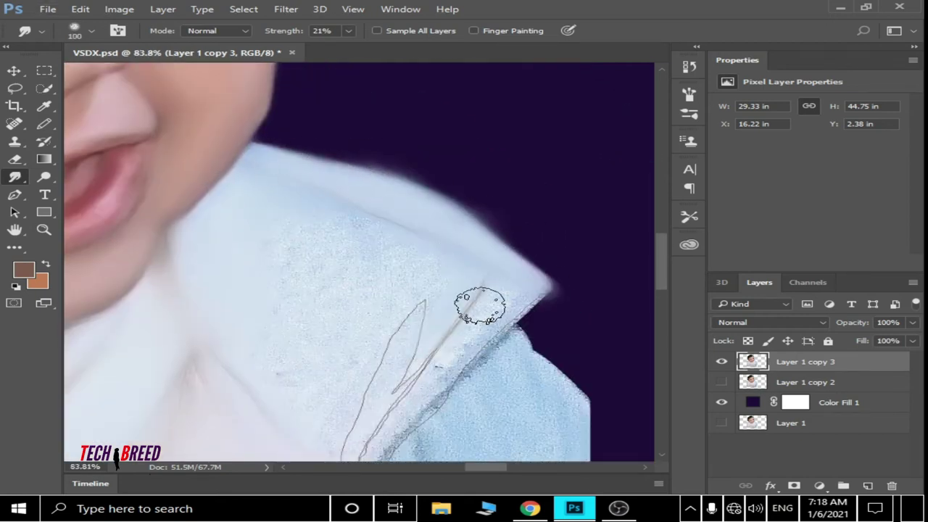
pyautogui.press(']')
pyautogui.press(']')
pyautogui.press(']')
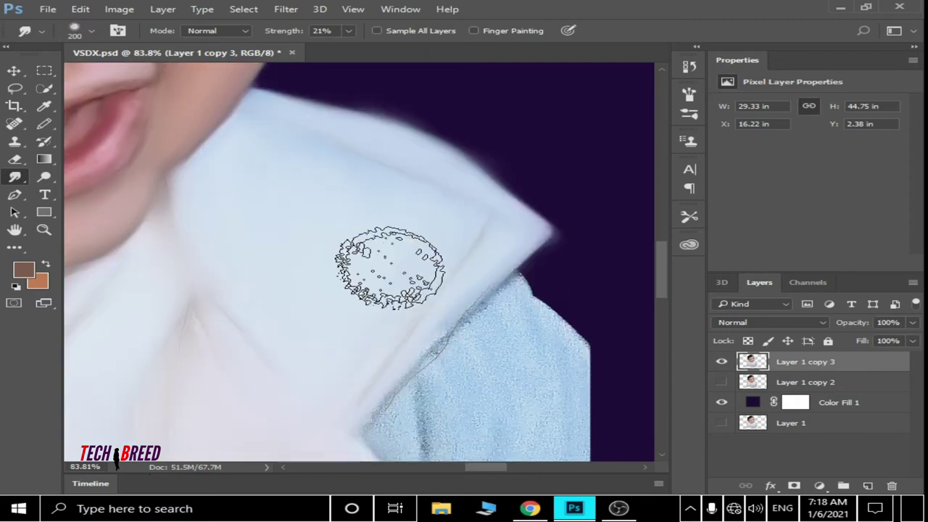
pyautogui.scroll(-3, 493, 331)
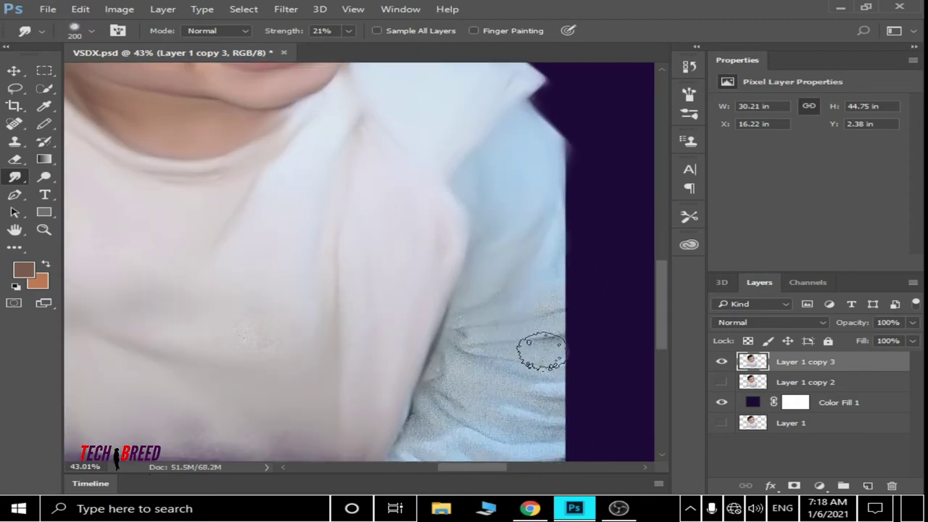
pyautogui.scroll(-2, 523, 362)
pyautogui.scroll(-2, 431, 352)
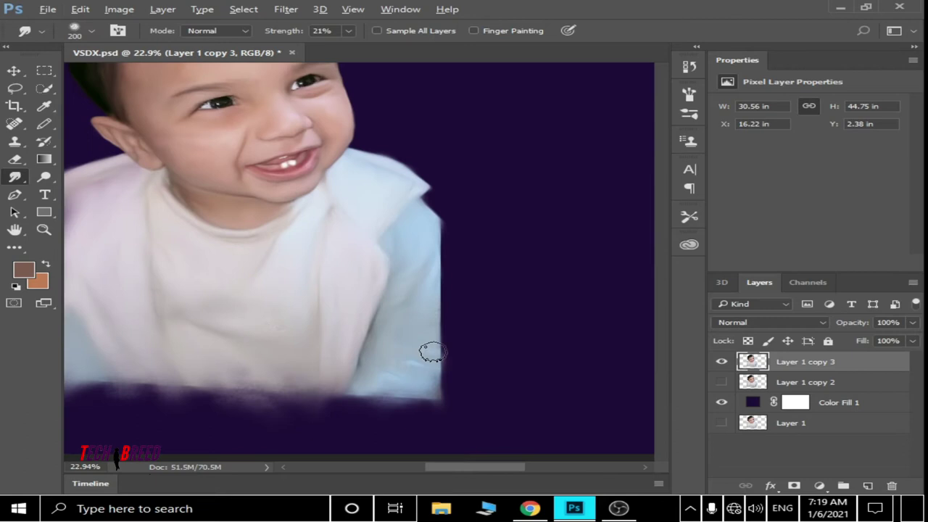
pyautogui.scroll(-2, 254, 308)
pyautogui.scroll(1, 254, 308)
pyautogui.scroll(3, 383, 325)
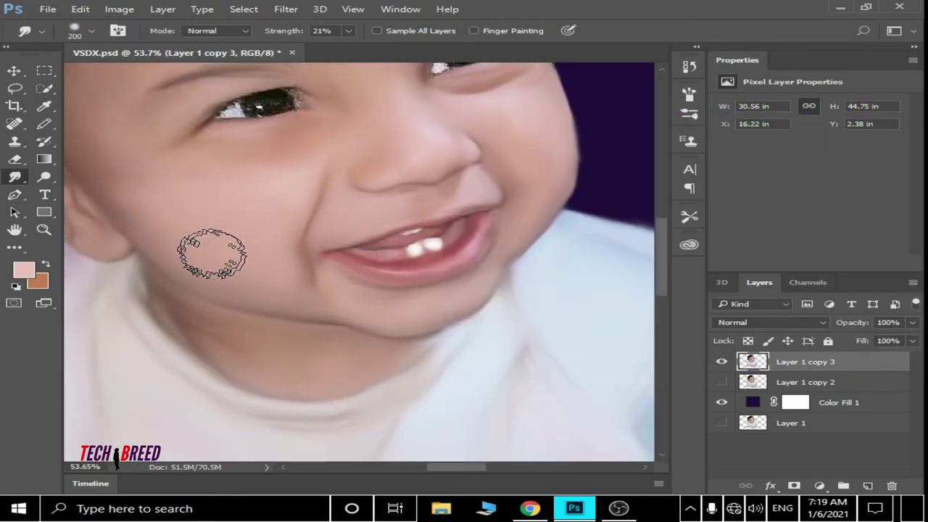
# - Move the view over the baby's cheeks and forehead to check the softened skin
pyautogui.scroll(-2, 146, 238)
pyautogui.scroll(1, 200, 156)
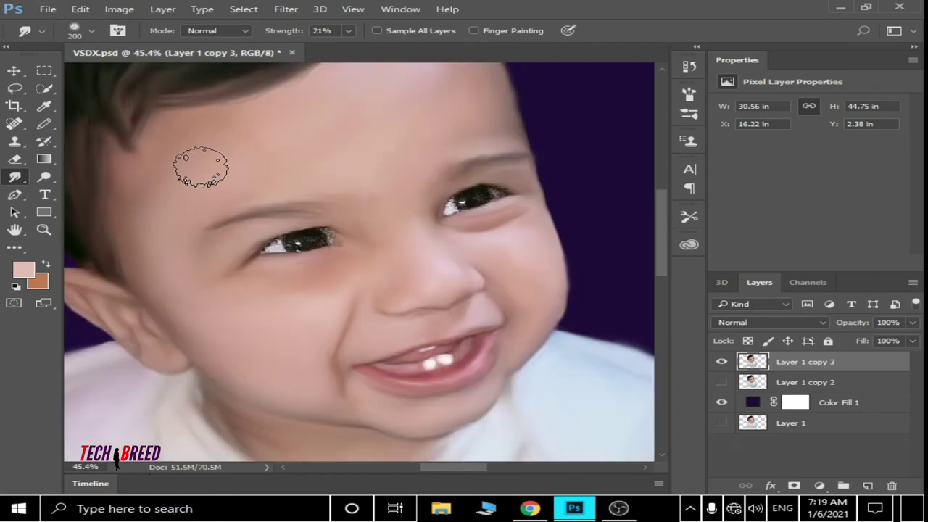
pyautogui.scroll(-2, 156, 170)
pyautogui.scroll(3, 156, 170)
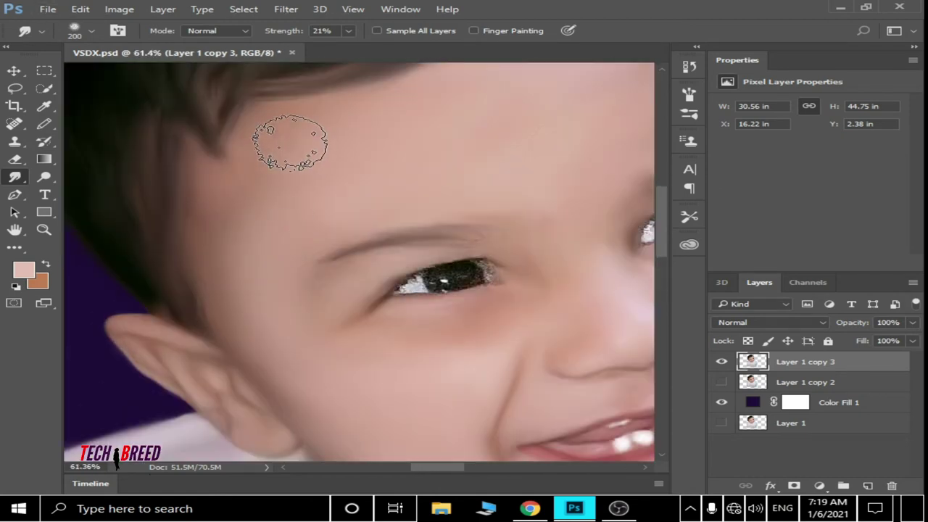
pyautogui.scroll(-3, 387, 105)
pyautogui.scroll(1, 476, 152)
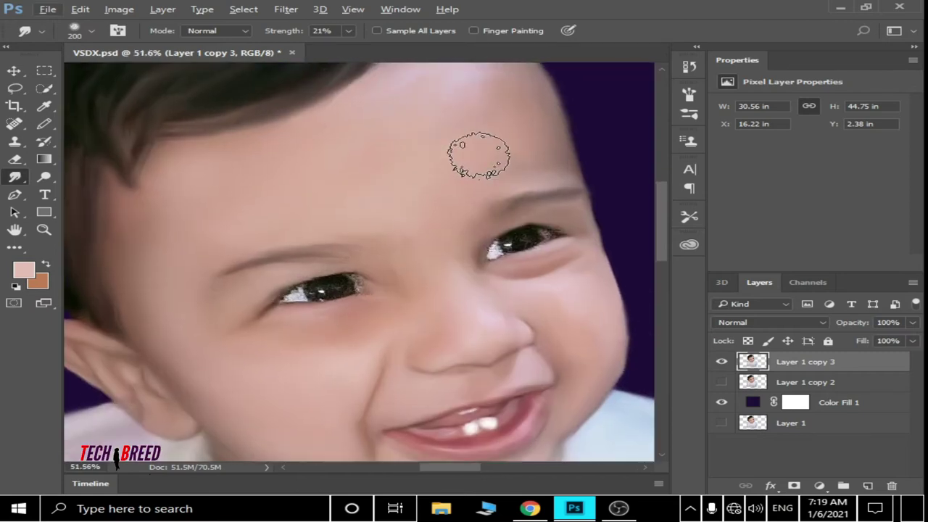
pyautogui.scroll(2, 332, 291)
pyautogui.scroll(-1, 272, 194)
pyautogui.scroll(-2, 272, 194)
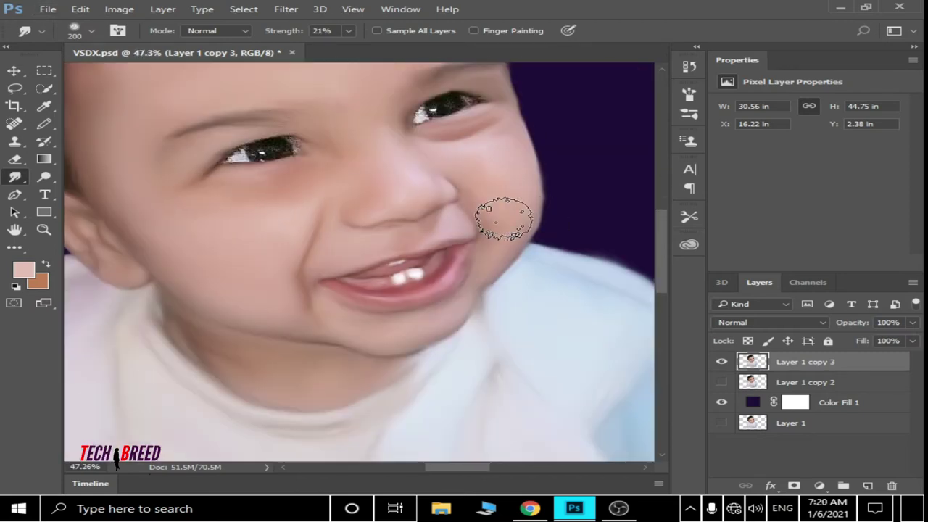
pyautogui.scroll(-2, 504, 218)
# - Raise smudge strength to 76% and smear the shirt's sides outward into cloud
pyautogui.scroll(-3, 263, 104)
pyautogui.click(348, 31)
pyautogui.moveTo(348, 47); pyautogui.dragTo(383, 49)
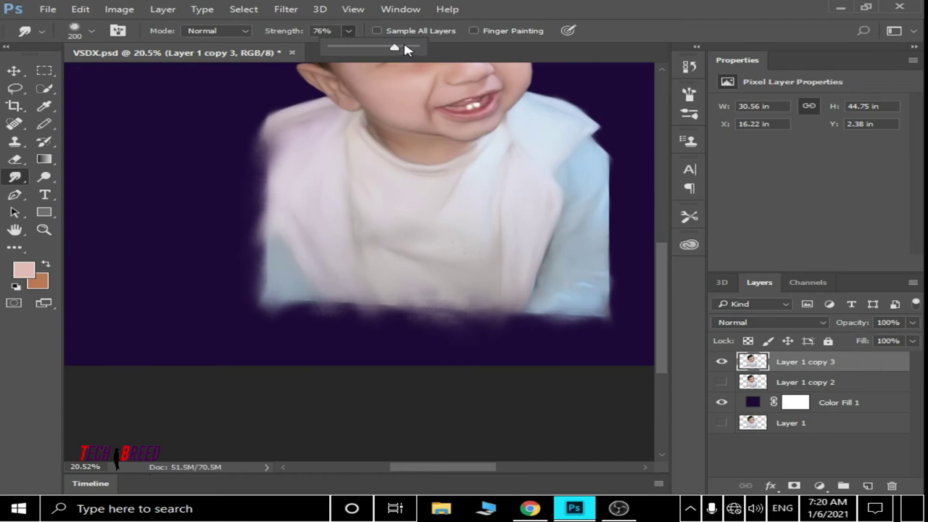
pyautogui.click(722, 403)
pyautogui.moveTo(249, 244)
pyautogui.mouseDown()
pyautogui.moveTo(207, 218)
pyautogui.moveTo(248, 203)
pyautogui.moveTo(159, 182)
pyautogui.mouseUp()
pyautogui.moveTo(595, 189); pyautogui.dragTo(518, 290)
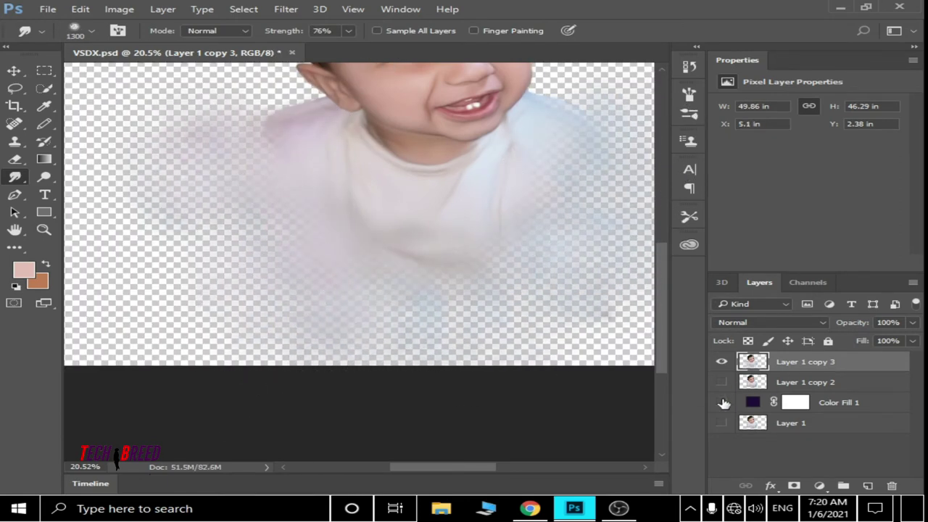
pyautogui.click(721, 402)
# - Push the left cloud up and outward and the right cloud upward
pyautogui.scroll(-3, 373, 311)
pyautogui.scroll(1, 285, 354)
pyautogui.moveTo(285, 354); pyautogui.dragTo(131, 187)
pyautogui.scroll(-3, 487, 352)
pyautogui.moveTo(487, 352)
pyautogui.mouseDown()
pyautogui.moveTo(466, 249)
pyautogui.moveTo(455, 255)
pyautogui.mouseUp()
pyautogui.moveTo(254, 340); pyautogui.dragTo(181, 232)
pyautogui.scroll(-1, 472, 331)
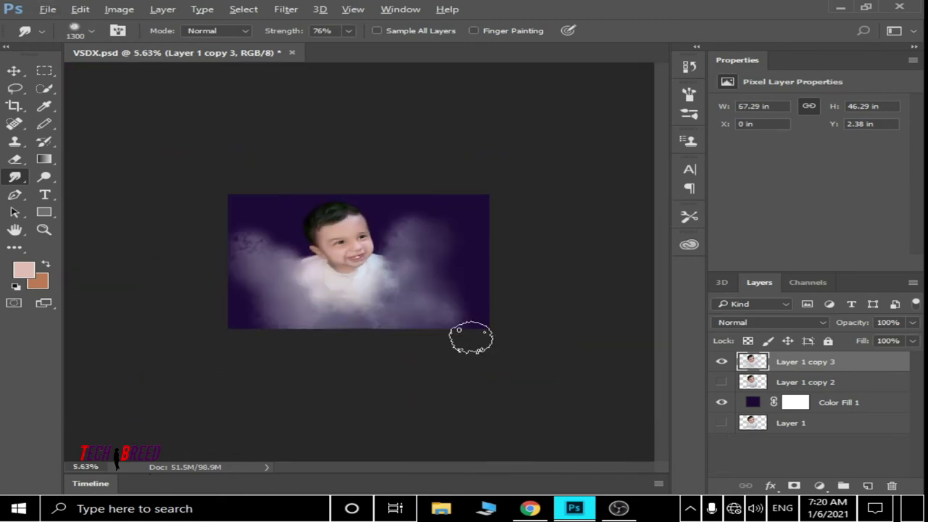
pyautogui.scroll(1, 356, 290)
# - Nudge the portrait layer into place, then smudge the bottom-left, left and right clouds
pyautogui.press('v')
pyautogui.moveTo(356, 290); pyautogui.dragTo(370, 281)
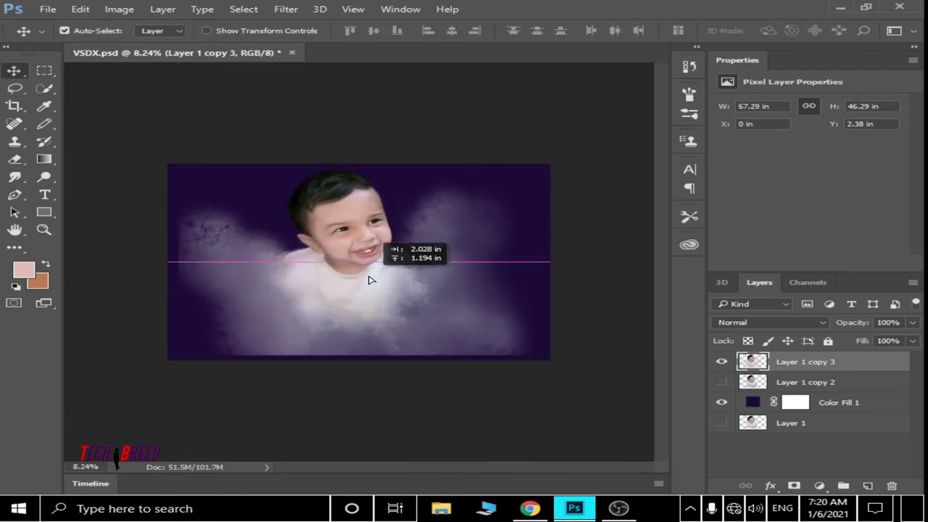
pyautogui.click(16, 176)
pyautogui.moveTo(196, 249)
pyautogui.mouseDown()
pyautogui.moveTo(404, 356)
pyautogui.moveTo(508, 315)
pyautogui.moveTo(496, 249)
pyautogui.mouseUp()
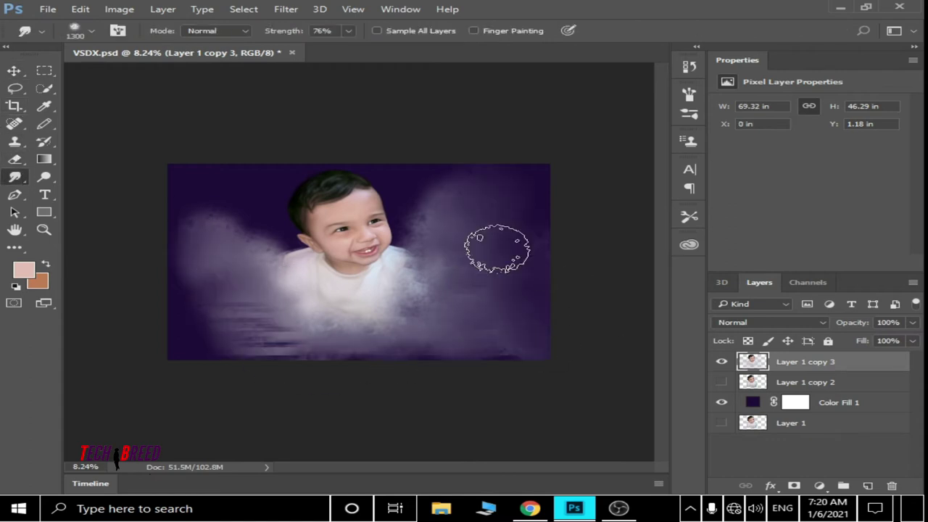
pyautogui.moveTo(238, 338)
pyautogui.mouseDown()
pyautogui.moveTo(215, 201)
pyautogui.moveTo(238, 335)
pyautogui.mouseUp()
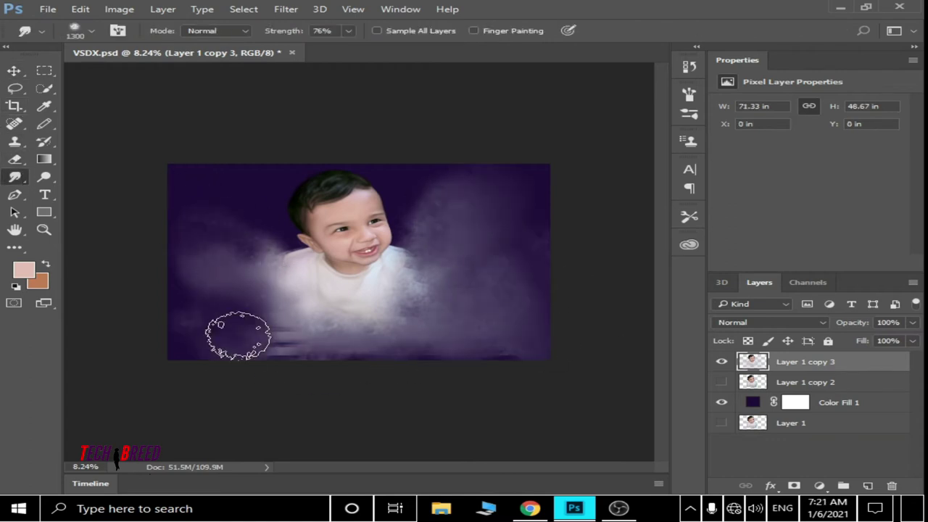
pyautogui.moveTo(394, 356)
pyautogui.mouseDown()
pyautogui.moveTo(503, 327)
pyautogui.moveTo(512, 306)
pyautogui.mouseUp()
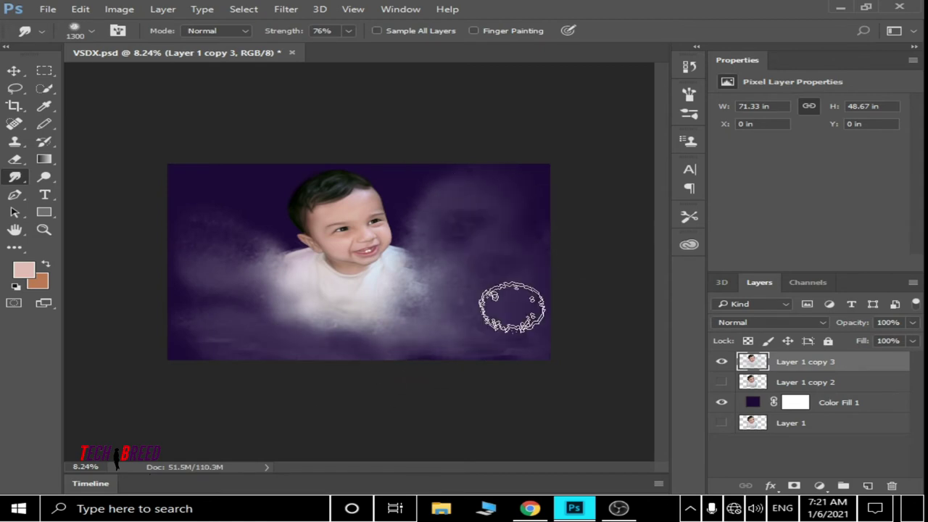
pyautogui.scroll(3, 539, 311)
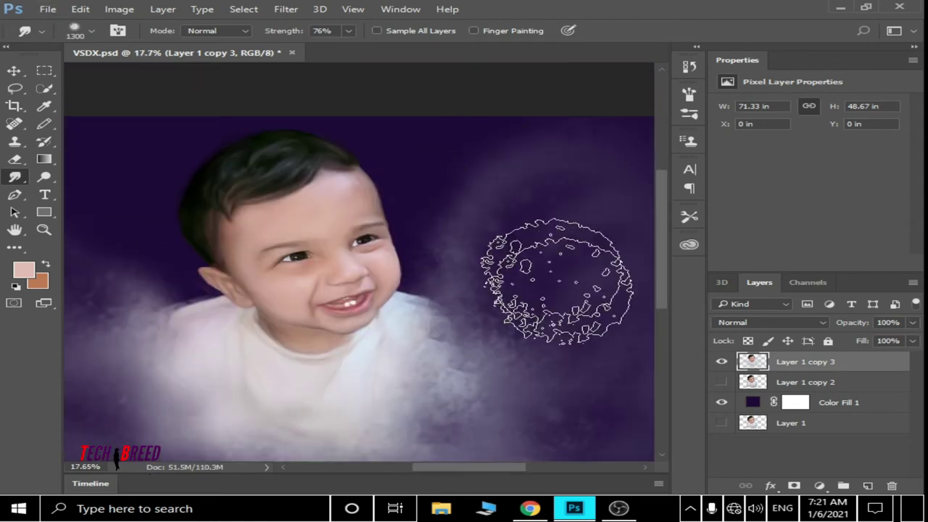
pyautogui.scroll(-2, 514, 290)
pyautogui.scroll(2, 498, 176)
pyautogui.scroll(-2, 456, 176)
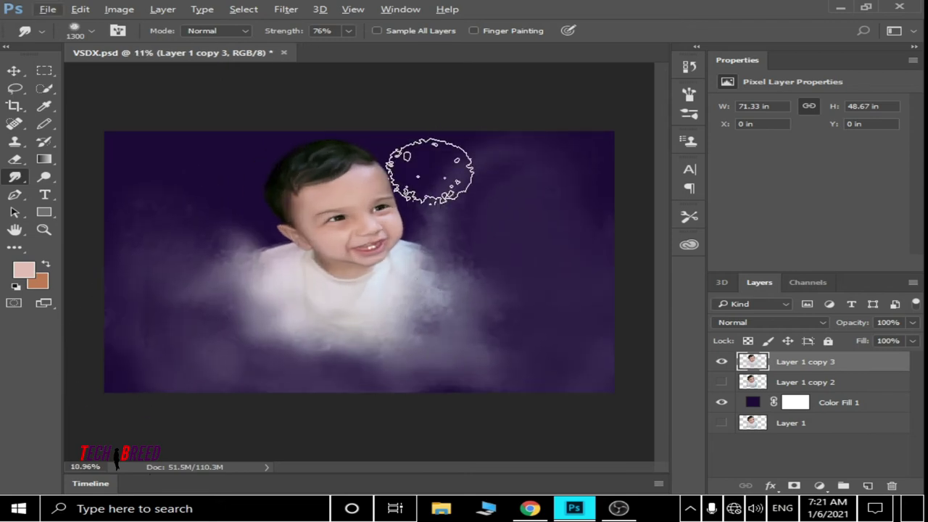
pyautogui.scroll(3, 406, 240)
# - Duplicate the portrait layer and shrink the smudge brush for eye detail
pyautogui.hotkey('ctrl', 'j')
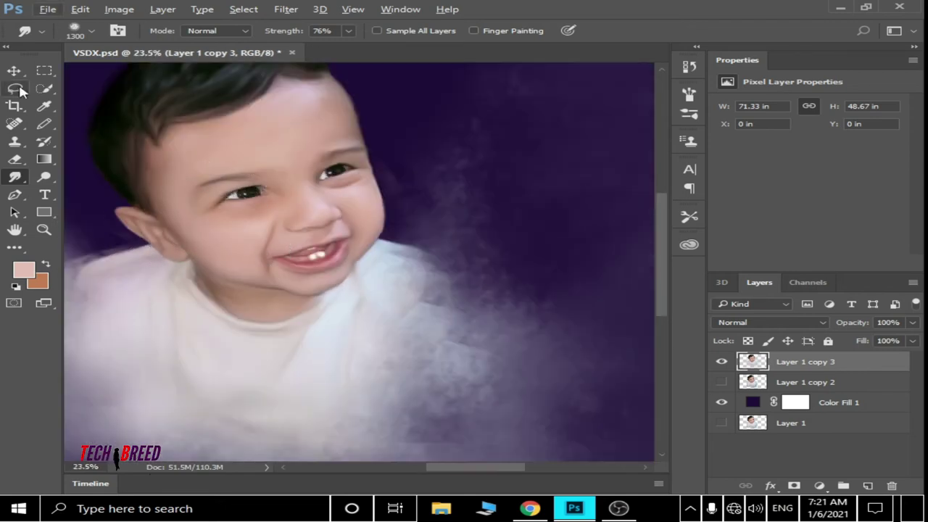
pyautogui.scroll(3, 330, 232)
pyautogui.press('[')
pyautogui.press('[')
pyautogui.press('[')
pyautogui.scroll(1, 330, 232)
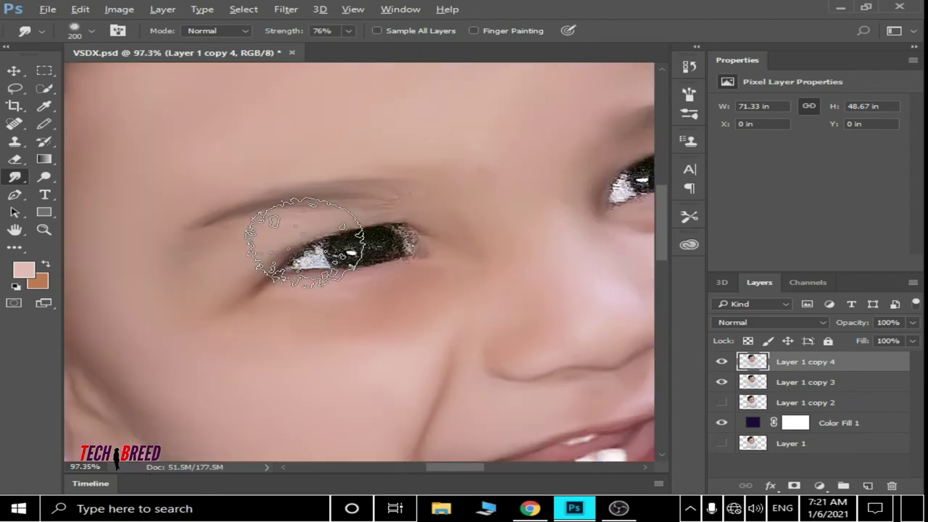
pyautogui.scroll(3, 322, 247)
pyautogui.scroll(-3, 305, 203)
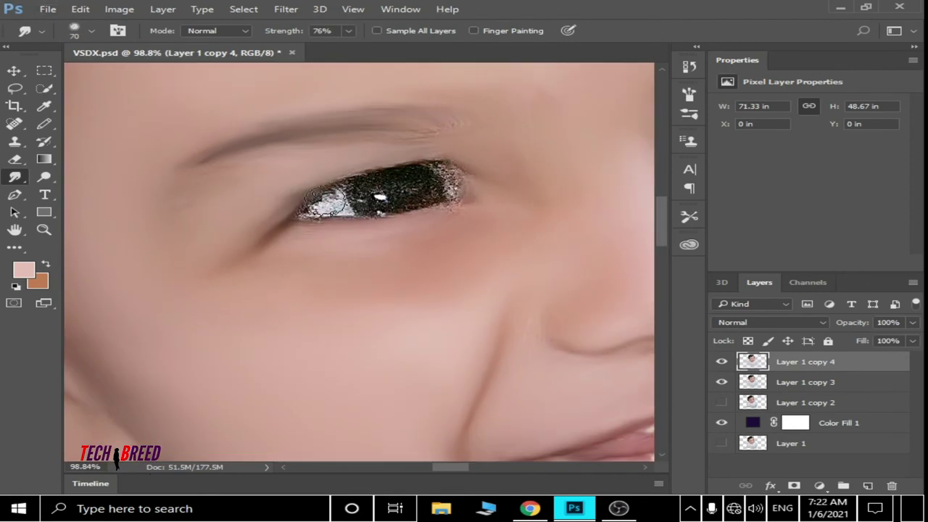
pyautogui.scroll(4, 331, 197)
# - Smudge the first eye's iris, highlight and inner corner, undoing a stray streak
pyautogui.moveTo(341, 240); pyautogui.dragTo(362, 167)
pyautogui.moveTo(362, 232)
pyautogui.mouseDown()
pyautogui.moveTo(372, 240)
pyautogui.moveTo(194, 262)
pyautogui.mouseUp()
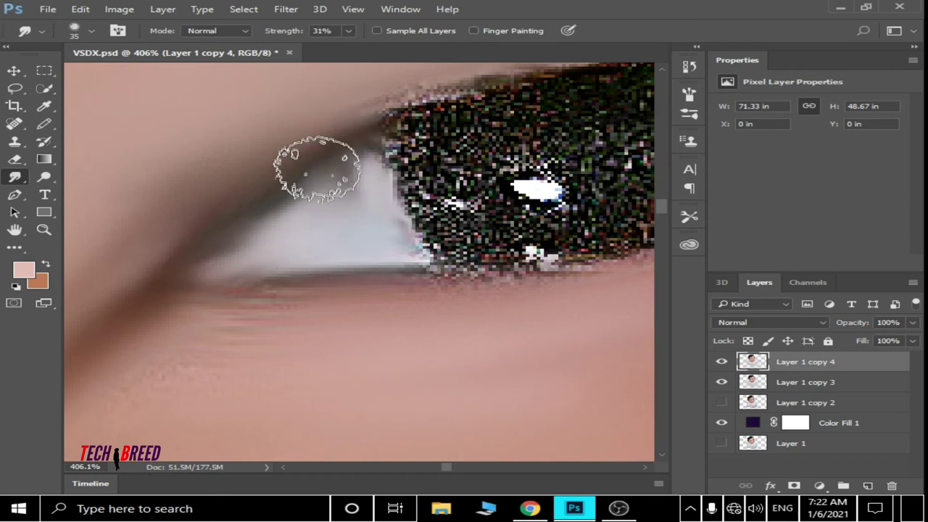
pyautogui.scroll(-4, 317, 168)
pyautogui.scroll(1, 176, 131)
pyautogui.scroll(3, 269, 186)
pyautogui.moveTo(269, 187)
pyautogui.mouseDown()
pyautogui.moveTo(314, 266)
pyautogui.moveTo(290, 153)
pyautogui.mouseUp()
pyautogui.hotkey('ctrl', 'z')
pyautogui.scroll(-2, 232, 196)
# - Set the foreground colour to #ffffff and smooth the white of the other eye
pyautogui.click(23, 270)
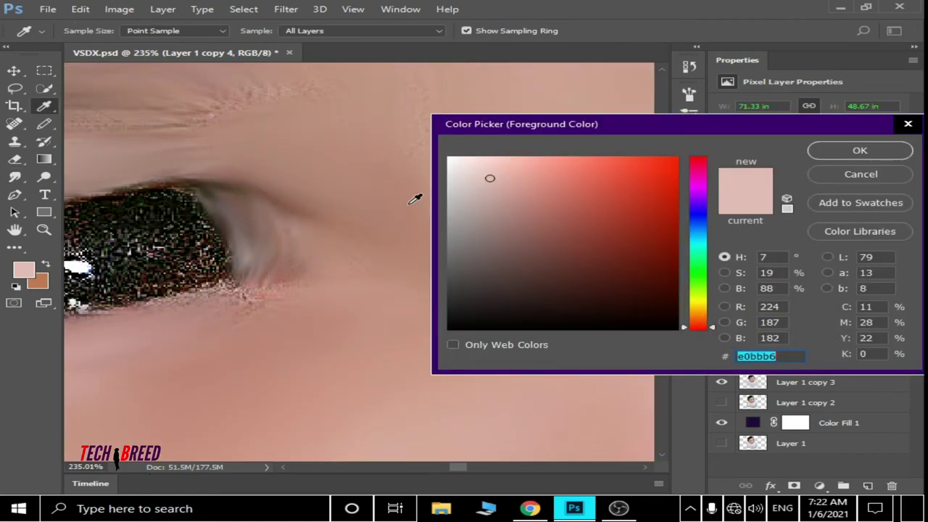
pyautogui.write('ffffff')
pyautogui.press('Return')
pyautogui.scroll(-3, 256, 269)
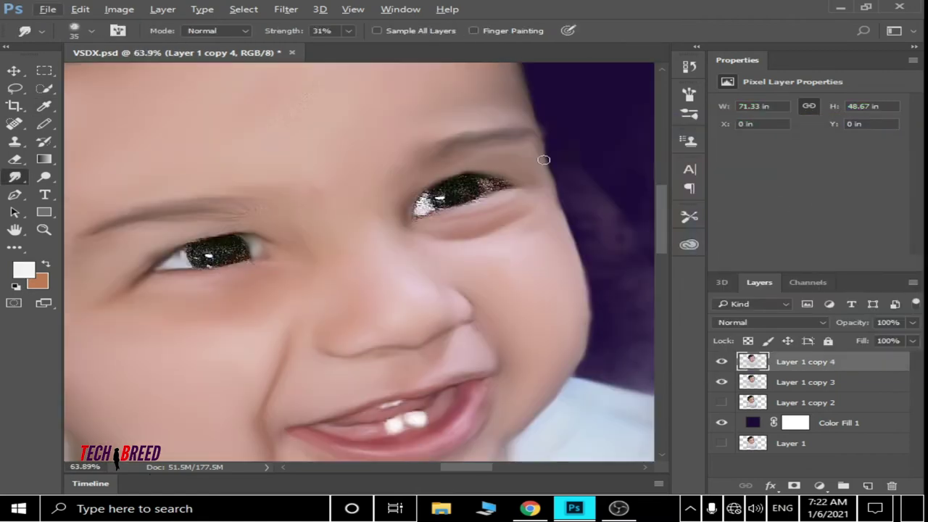
pyautogui.scroll(4, 545, 155)
pyautogui.moveTo(435, 145)
pyautogui.mouseDown()
pyautogui.moveTo(429, 166)
pyautogui.moveTo(395, 136)
pyautogui.mouseUp()
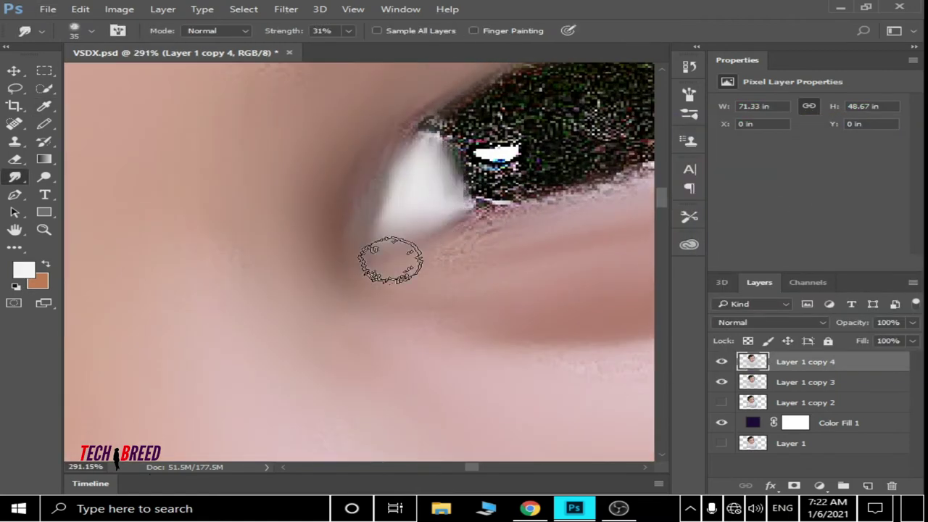
# - Brighten the highlight at the iris's upper right
pyautogui.scroll(-3, 412, 152)
pyautogui.scroll(3, 444, 178)
pyautogui.scroll(2, 507, 181)
pyautogui.moveTo(549, 182)
pyautogui.mouseDown()
pyautogui.moveTo(549, 168)
pyautogui.moveTo(559, 201)
pyautogui.moveTo(564, 191)
pyautogui.moveTo(538, 177)
pyautogui.moveTo(515, 184)
pyautogui.mouseUp()
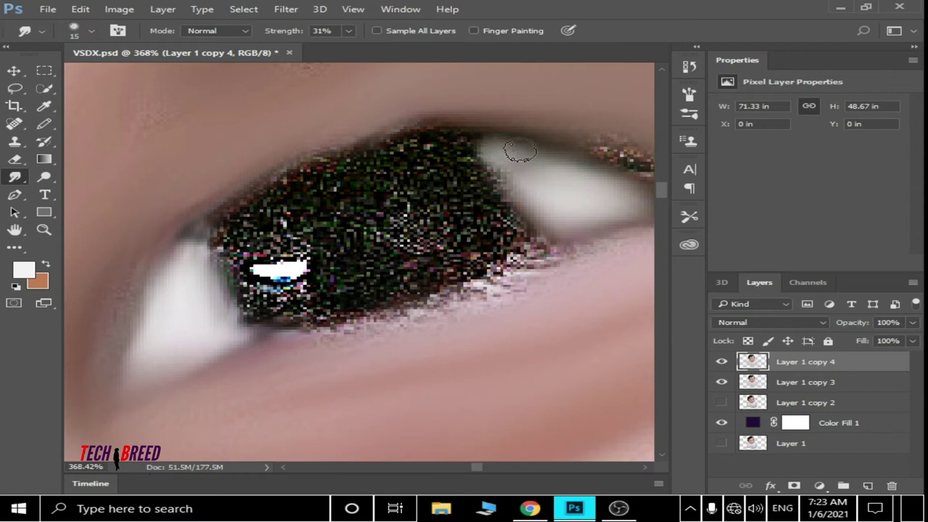
pyautogui.scroll(-3, 520, 150)
pyautogui.scroll(-3, 515, 265)
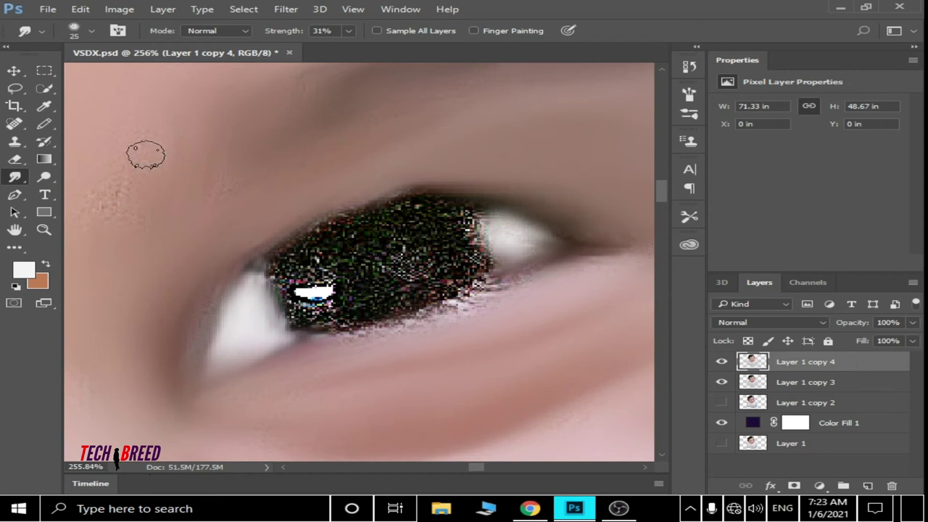
pyautogui.scroll(-2, 469, 303)
pyautogui.scroll(-2, 362, 311)
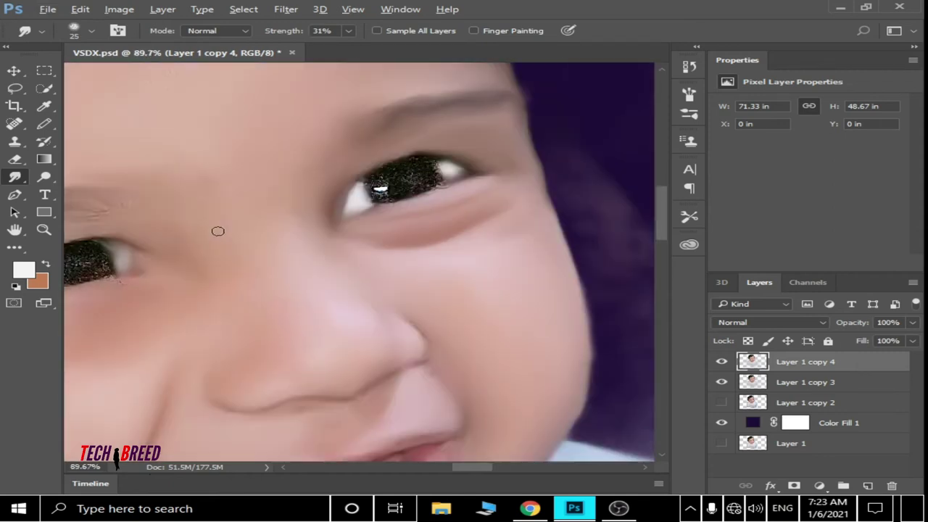
pyautogui.scroll(5, 517, 272)
# - Set the foreground colour to black
pyautogui.click(23, 270)
pyautogui.click(449, 355)
pyautogui.click(865, 149)
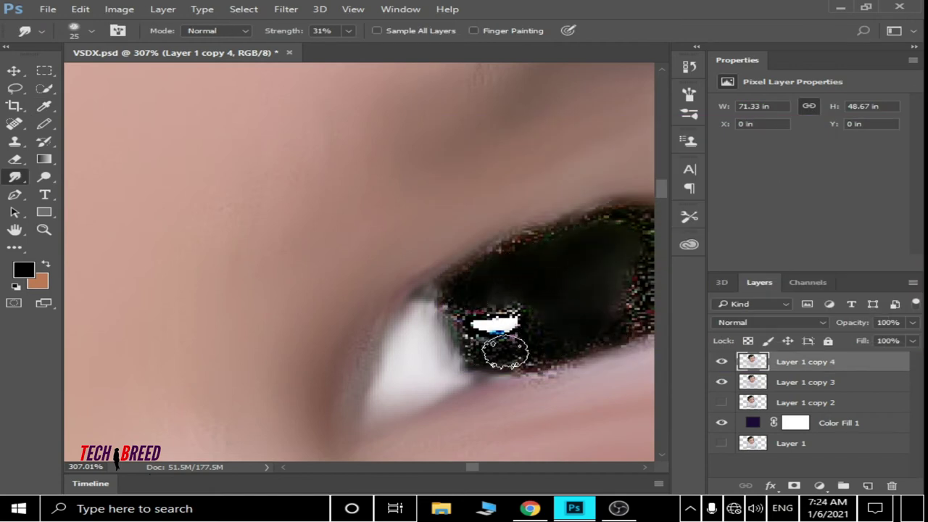
pyautogui.scroll(-2, 540, 247)
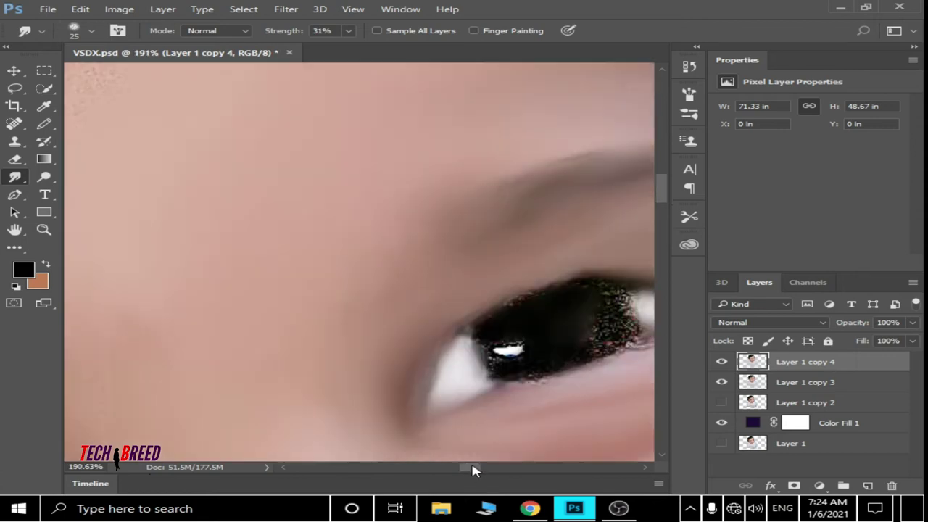
pyautogui.scroll(3, 394, 275)
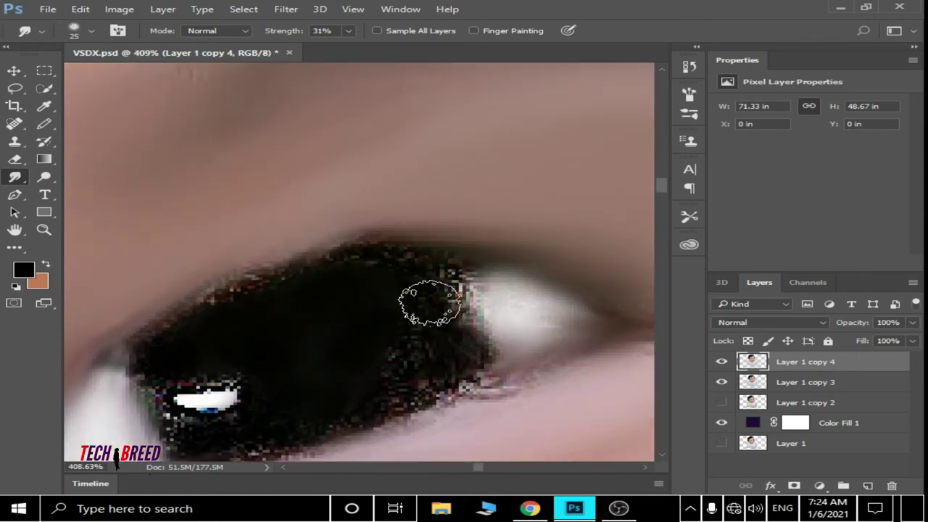
pyautogui.scroll(-1, 319, 328)
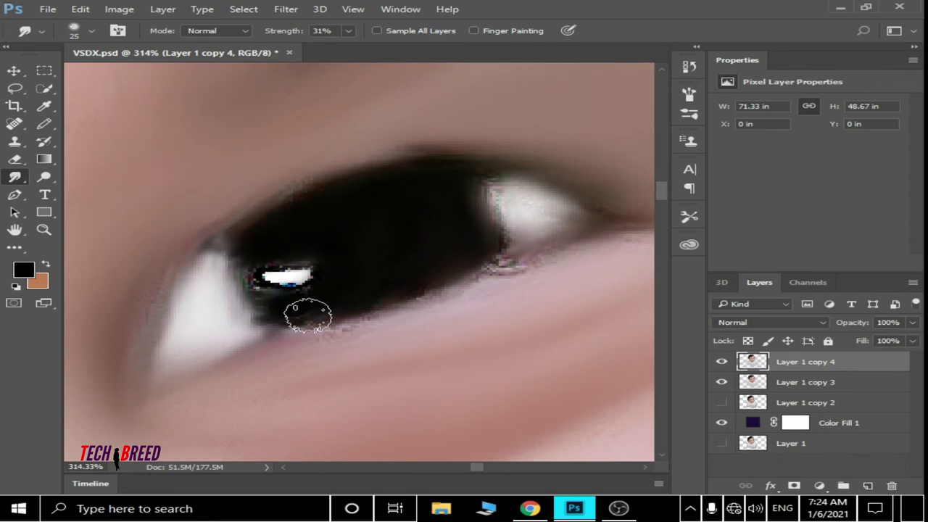
pyautogui.scroll(-2, 308, 315)
pyautogui.scroll(-3, 404, 238)
pyautogui.scroll(4, 303, 286)
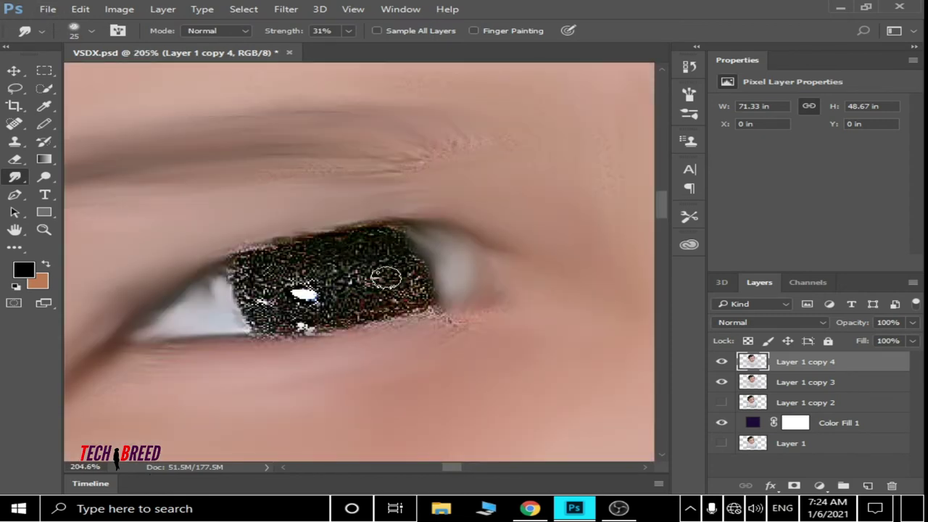
# - With a slightly larger brush at 46% strength, smudge the irises solid dark
pyautogui.press(']')
pyautogui.press(']')
pyautogui.press(']')
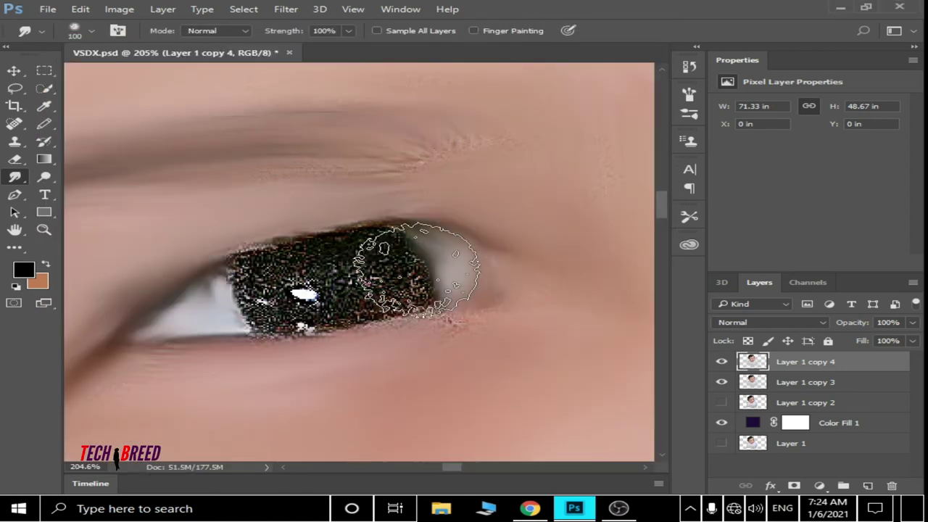
pyautogui.moveTo(369, 272); pyautogui.dragTo(363, 269)
pyautogui.press('[')
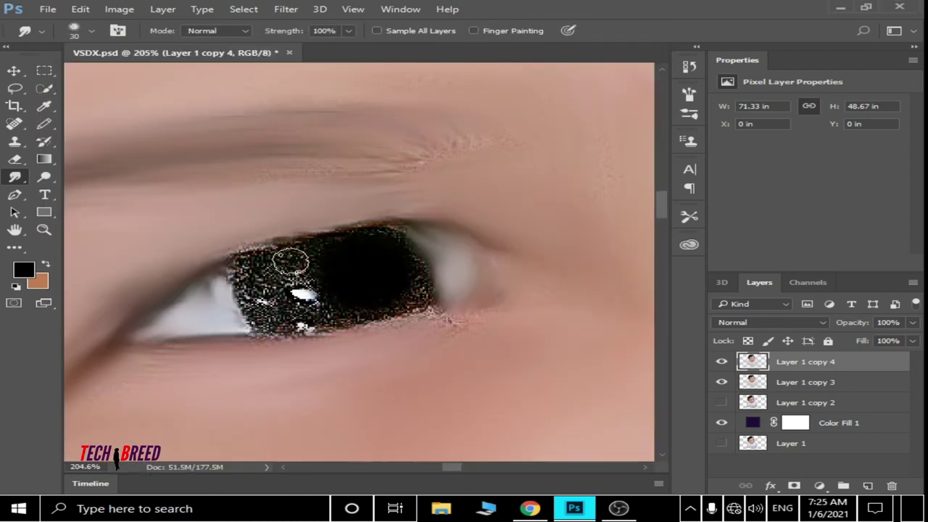
pyautogui.scroll(-3, 405, 293)
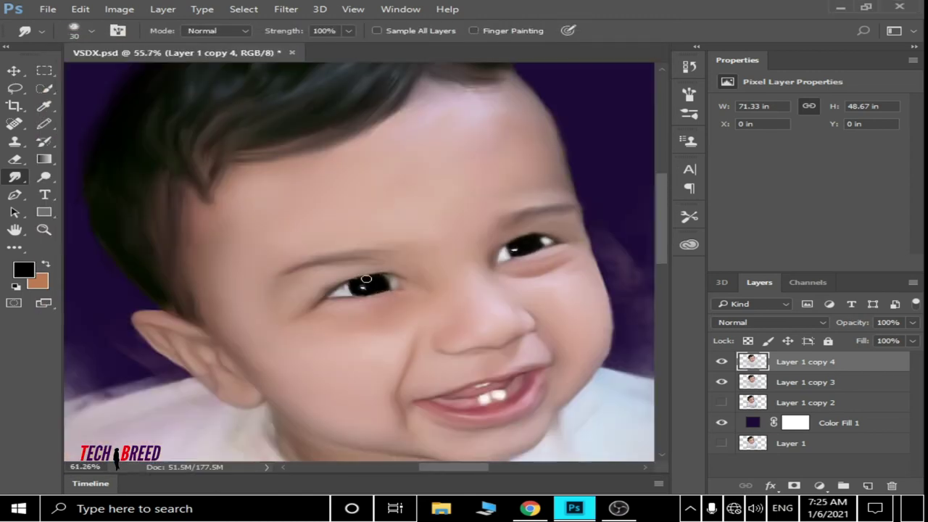
pyautogui.scroll(4, 517, 278)
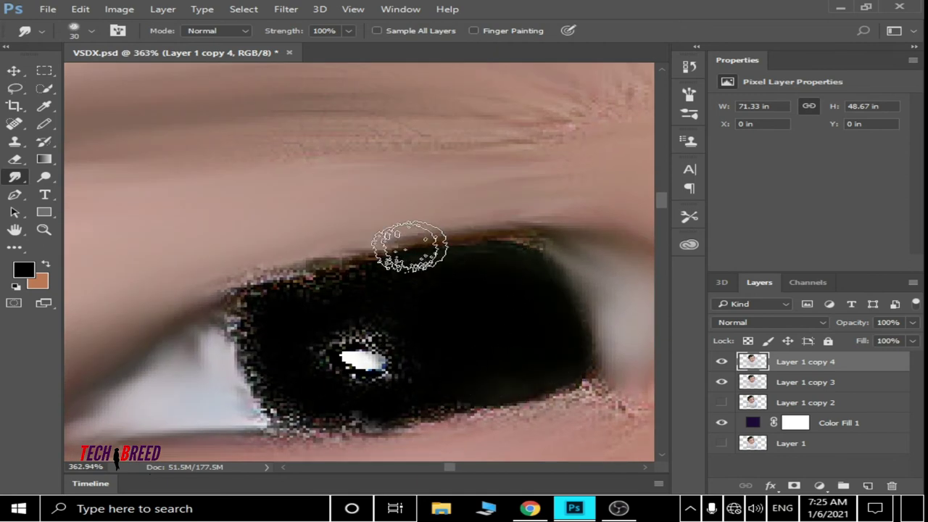
pyautogui.click(374, 255)
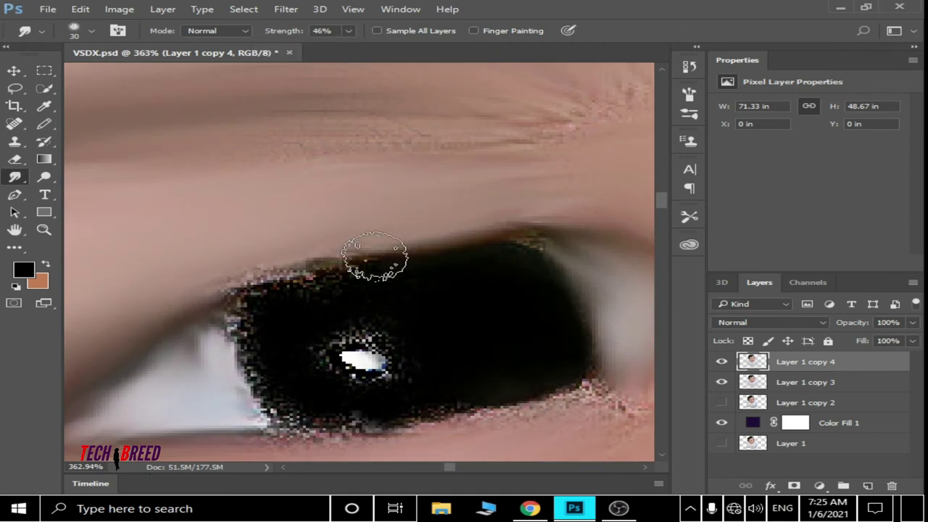
pyautogui.scroll(-2, 252, 332)
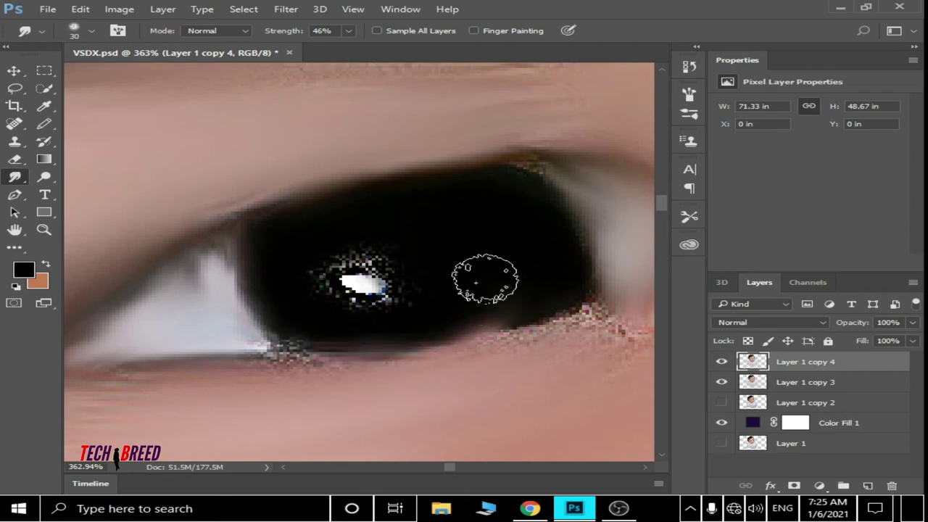
pyautogui.scroll(-5, 302, 264)
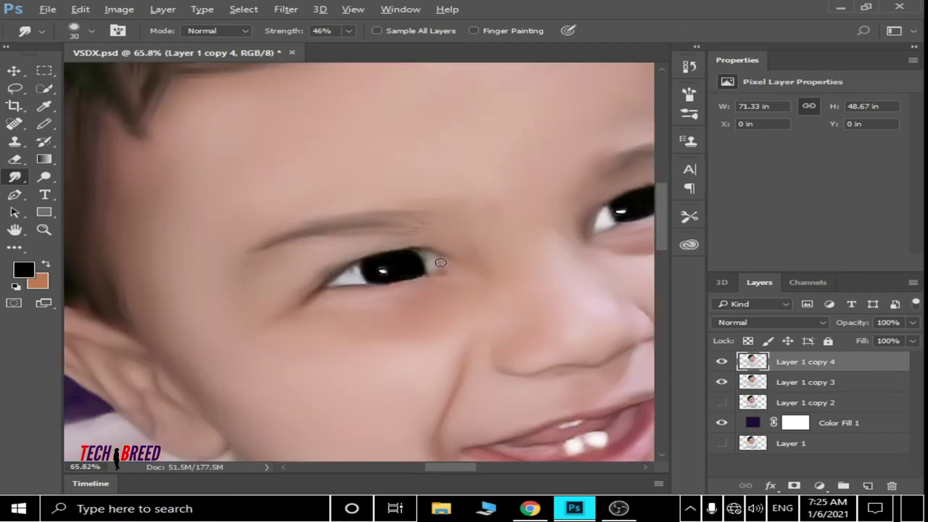
pyautogui.scroll(-3, 302, 264)
pyautogui.scroll(-1, 308, 204)
pyautogui.scroll(-2, 308, 204)
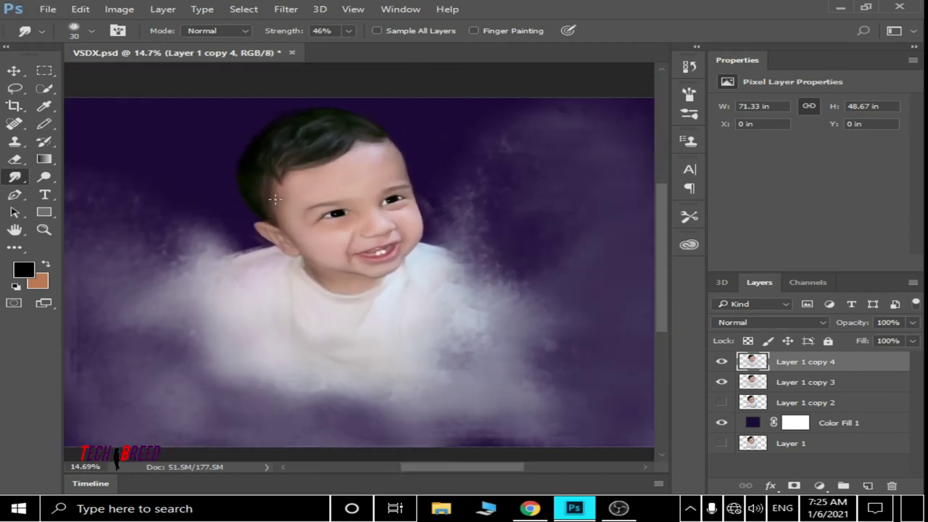
# - Make Layer 1 copy 4 active, hide Layer 1 copy 3, and reposition copy 4 in the stack
pyautogui.click(796, 377)
pyautogui.click(721, 402)
pyautogui.click(721, 403)
pyautogui.moveTo(804, 382)
pyautogui.mouseDown()
pyautogui.moveTo(856, 364)
pyautogui.moveTo(857, 392)
pyautogui.mouseUp()
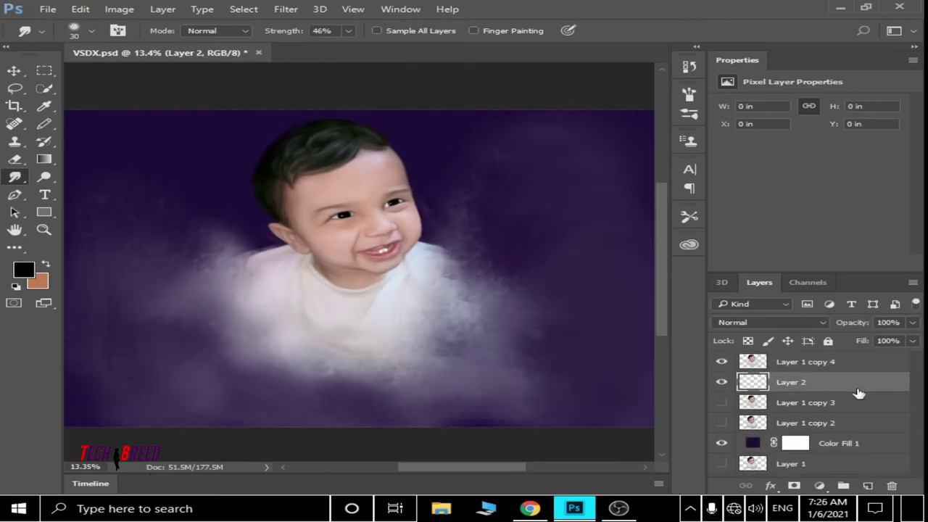
# - Paint a large cloudy stroke on Layer 2 and darken the right-side haze on Layer 1 copy 4
pyautogui.click(44, 123)
pyautogui.moveTo(135, 310); pyautogui.dragTo(539, 238)
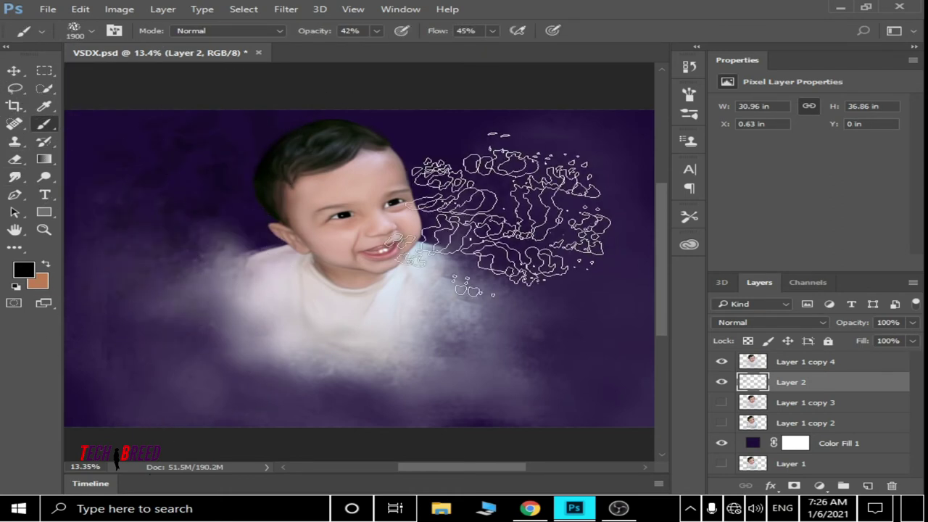
pyautogui.scroll(-1, 432, 248)
pyautogui.scroll(-1, 432, 247)
pyautogui.hotkey('alt', ']')
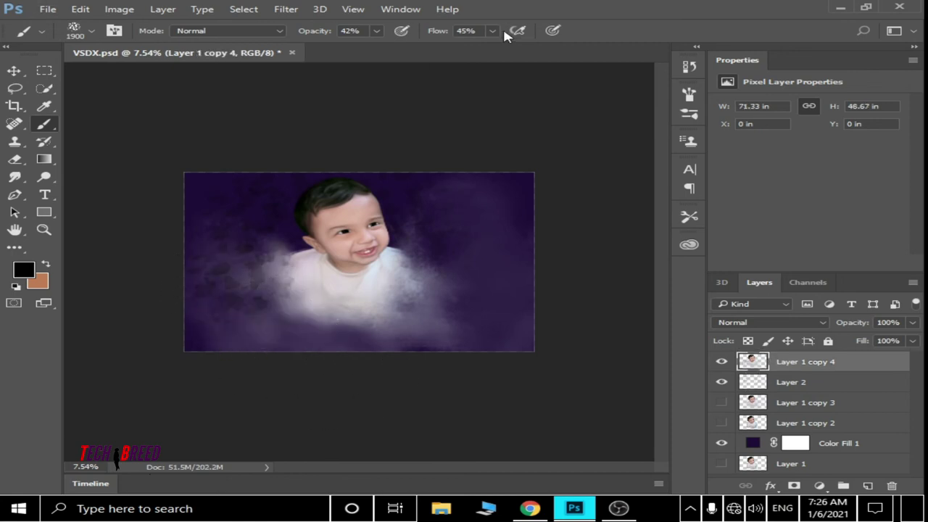
pyautogui.moveTo(243, 294)
pyautogui.mouseDown()
pyautogui.moveTo(634, 330)
pyautogui.moveTo(535, 237)
pyautogui.mouseUp()
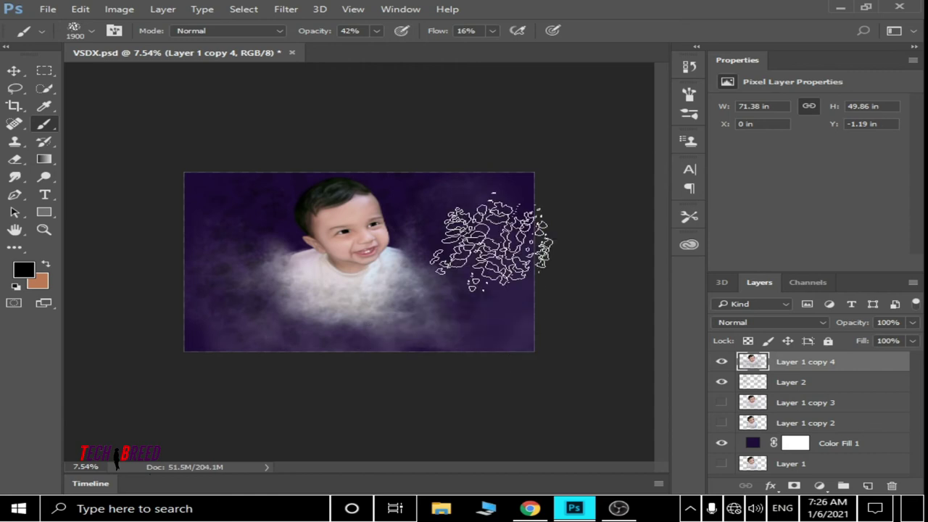
pyautogui.scroll(2, 228, 269)
pyautogui.scroll(-1, 207, 167)
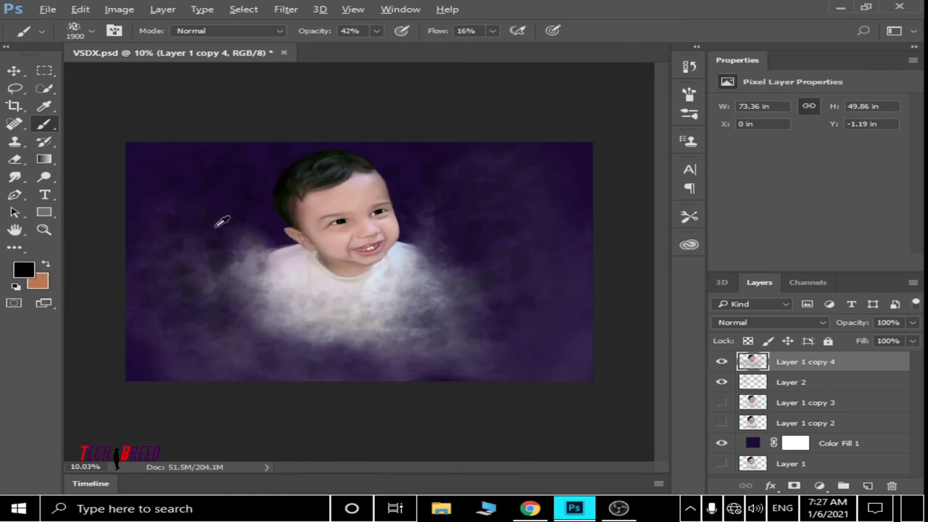
pyautogui.scroll(-1, 498, 239)
pyautogui.scroll(2, 352, 104)
pyautogui.scroll(-1, 145, 109)
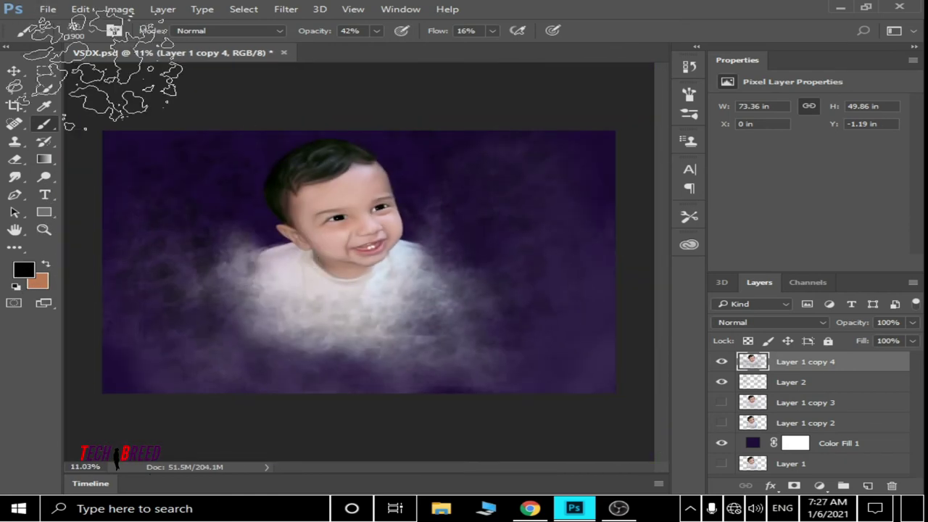
# - With a 200 px brush in slate blue 415060, brush faint haze from shoulder over the head
pyautogui.click(92, 32)
pyautogui.doubleClick(43, 148)
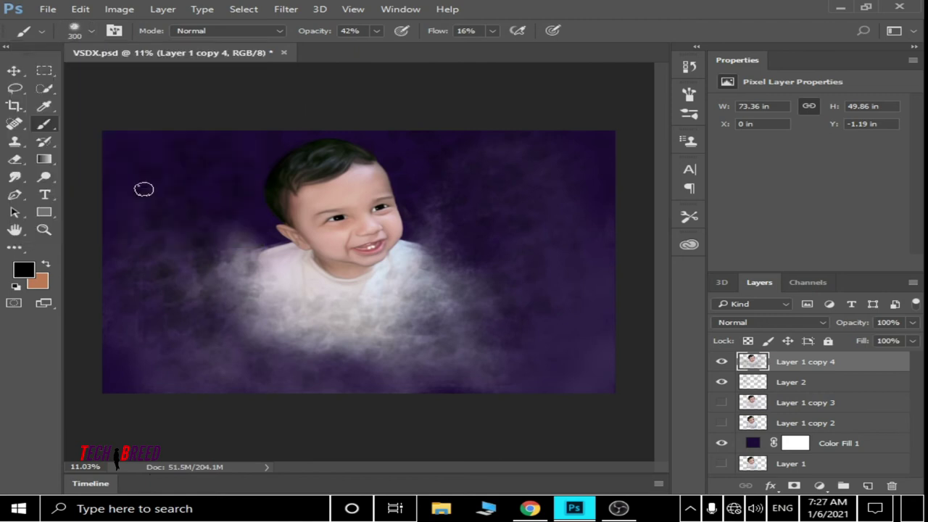
pyautogui.keyDown('alt'); pyautogui.click(212, 277); pyautogui.keyUp('alt')
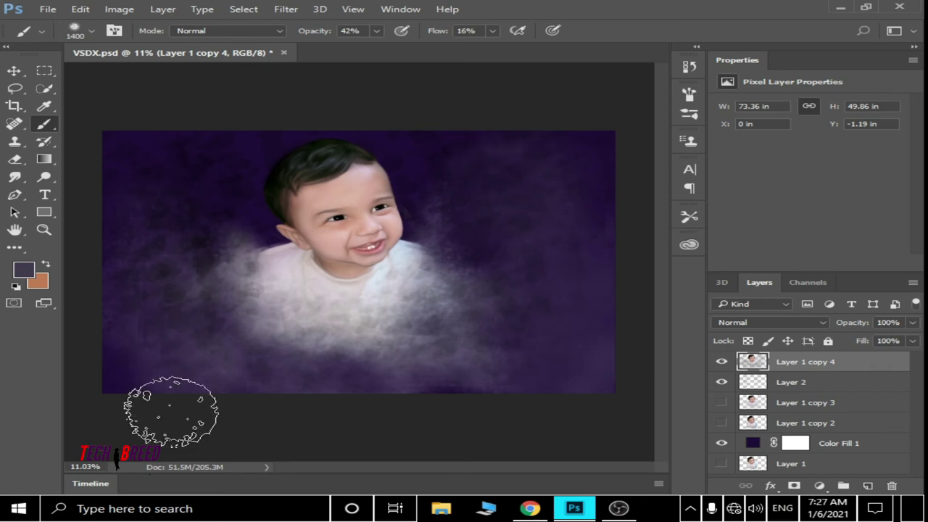
pyautogui.click(24, 270)
pyautogui.write('415060')
pyautogui.press('Return')
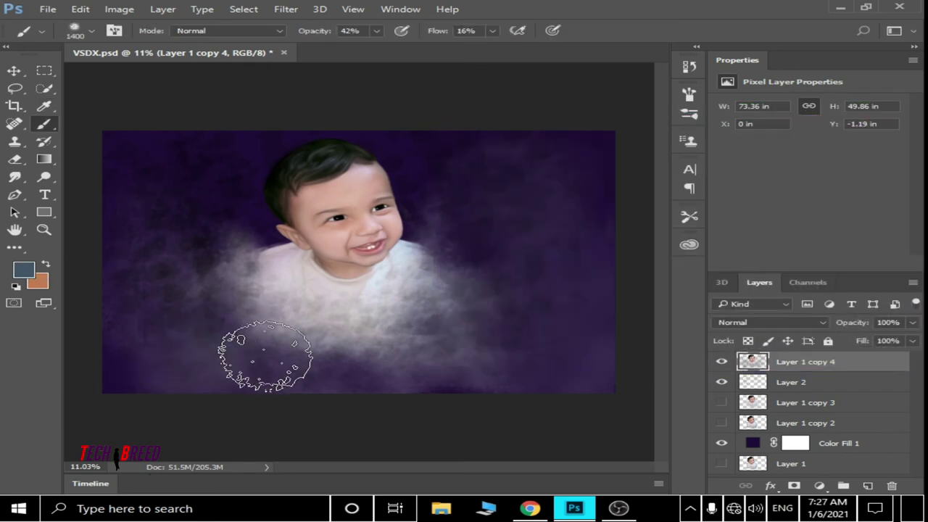
pyautogui.moveTo(459, 274); pyautogui.dragTo(167, 288)
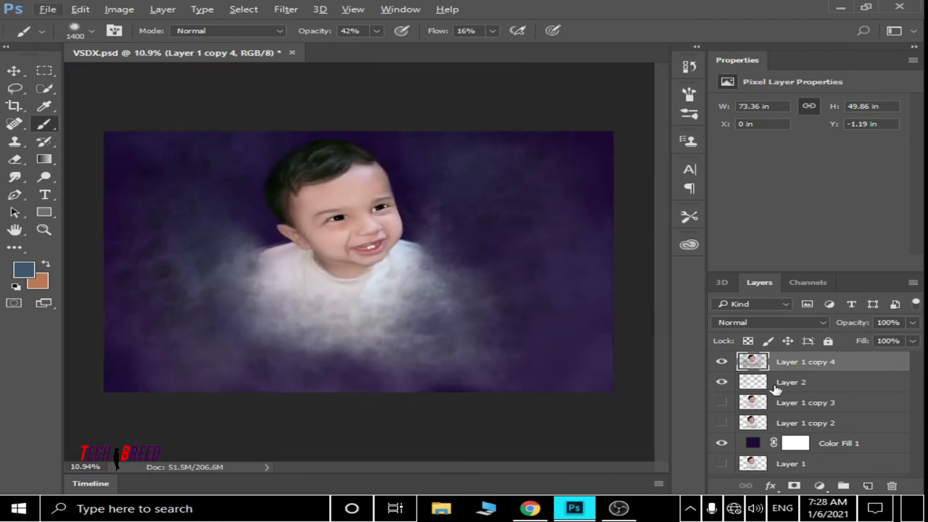
# - On Layer 2, load the RK BRUSH PACK 2020 and pick a cloud tip in purple-blue
pyautogui.click(776, 384)
pyautogui.click(91, 30)
pyautogui.click(240, 57)
pyautogui.click(576, 75)
pyautogui.click(367, 201)
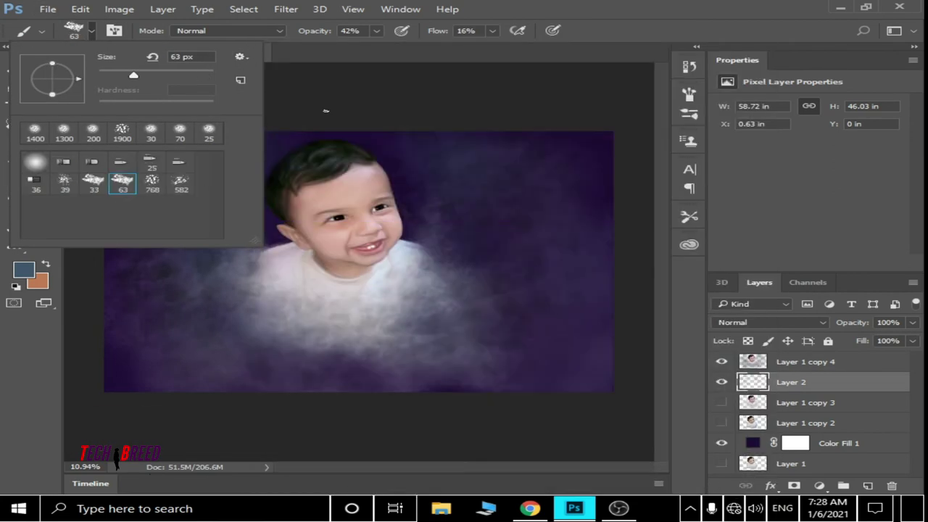
pyautogui.click(242, 250)
pyautogui.click(23, 269)
pyautogui.click(698, 243)
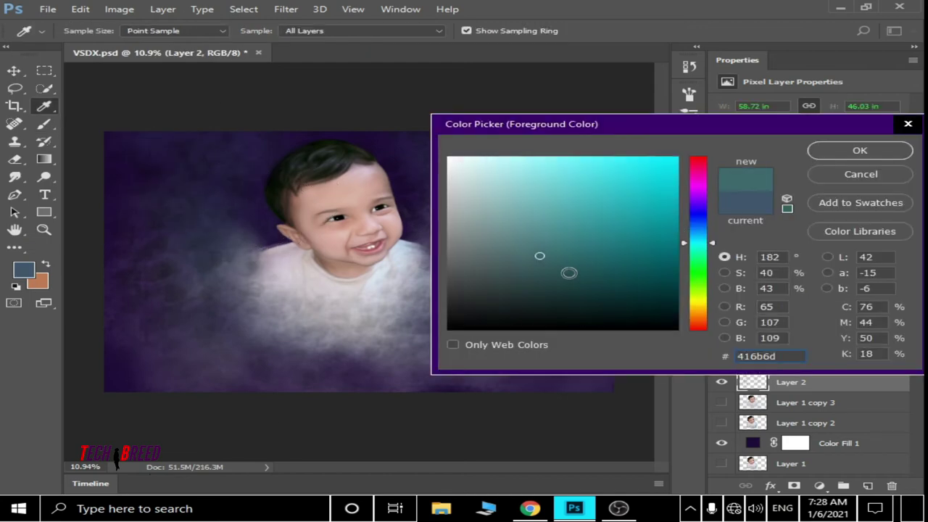
pyautogui.click(700, 229)
pyautogui.click(662, 241)
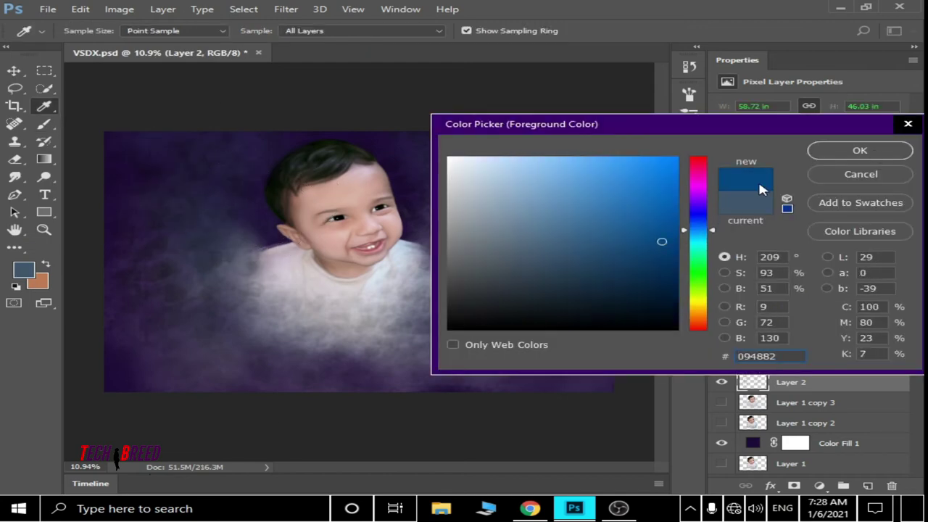
pyautogui.click(841, 155)
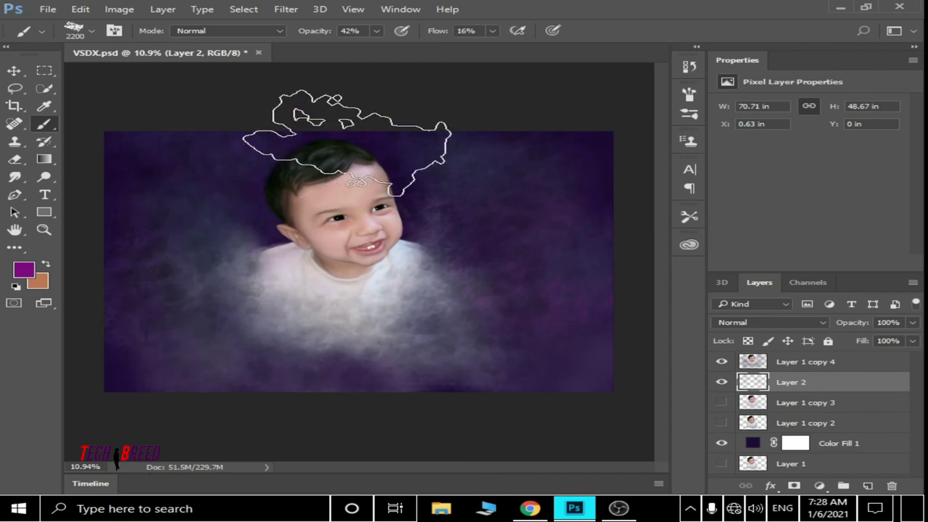
# - Brush a green tint on Layer 1 copy 4 and more cloud texture on Layer 2
pyautogui.hotkey('alt', ']')
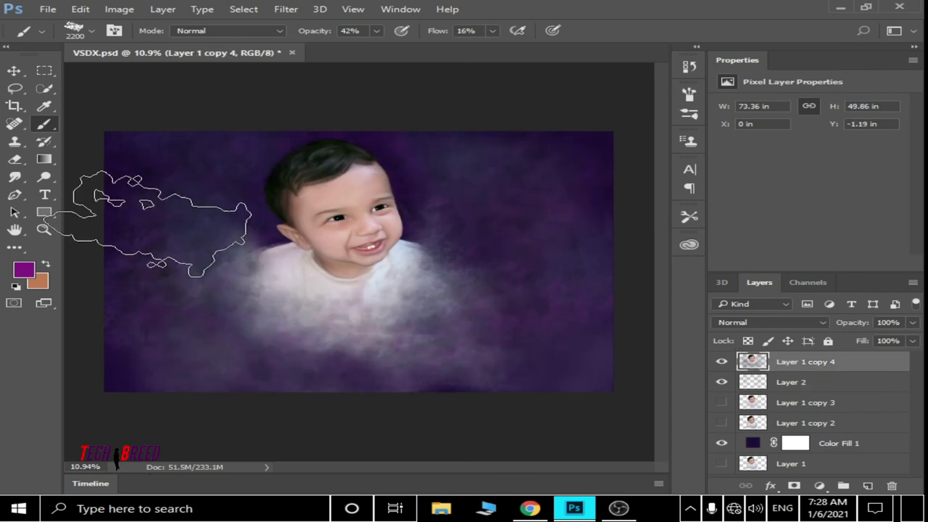
pyautogui.click(741, 381)
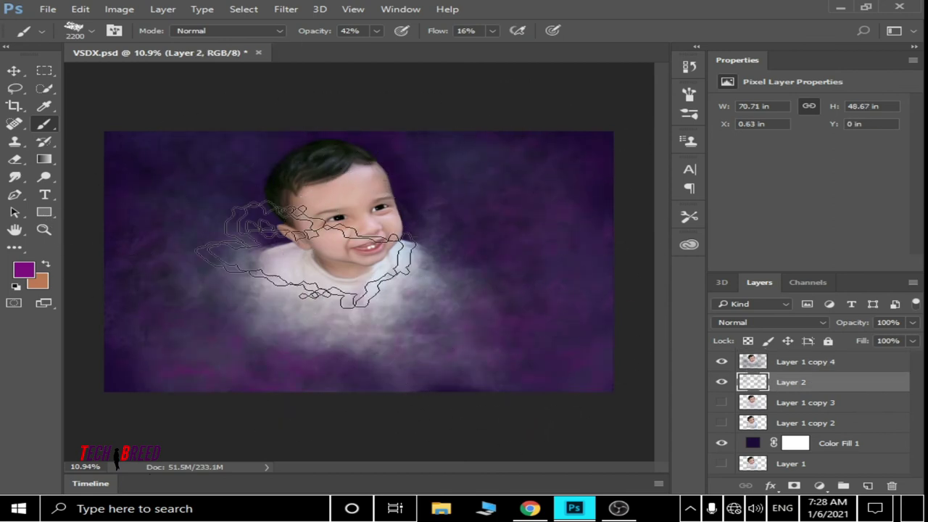
pyautogui.scroll(-2, 413, 341)
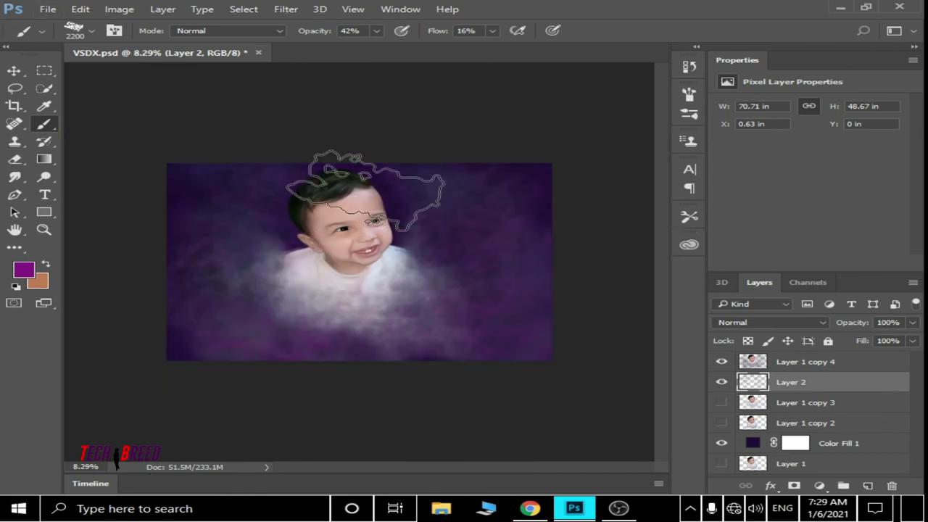
pyautogui.hotkey('alt', ']')
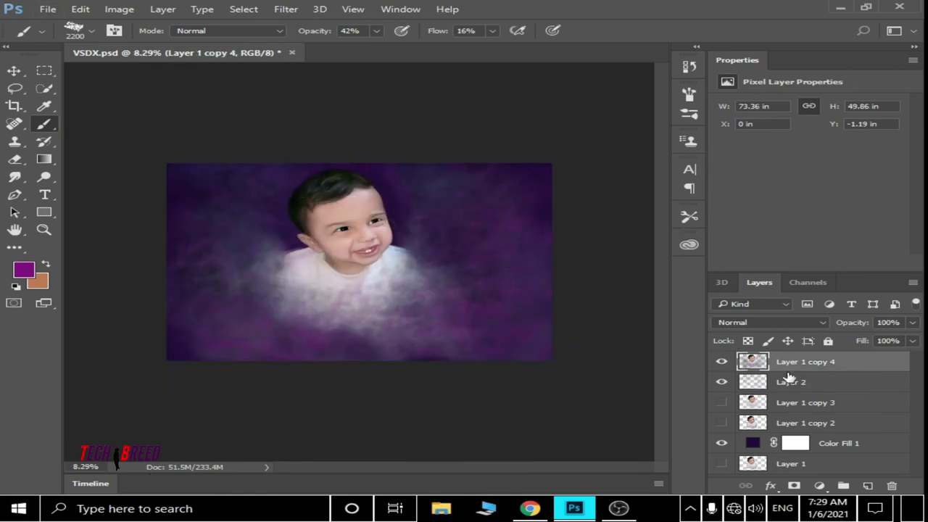
pyautogui.click(22, 271)
pyautogui.click(858, 149)
pyautogui.moveTo(508, 307); pyautogui.dragTo(197, 265)
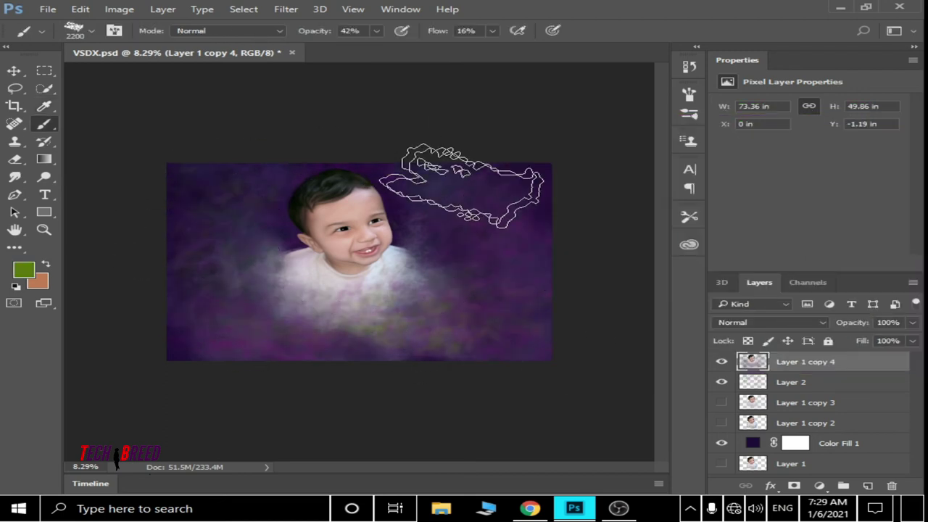
pyautogui.hotkey('alt', '[')
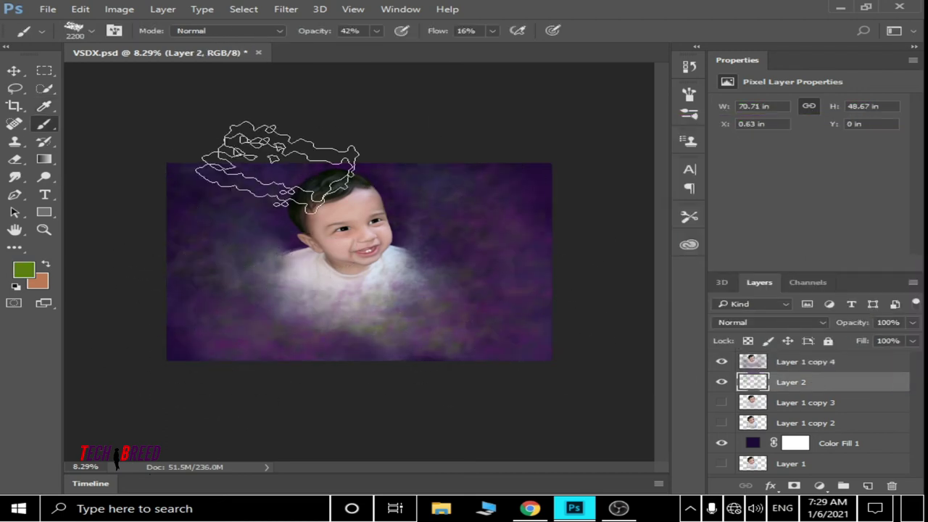
pyautogui.moveTo(207, 375); pyautogui.dragTo(166, 336)
pyautogui.moveTo(589, 182); pyautogui.dragTo(639, 381)
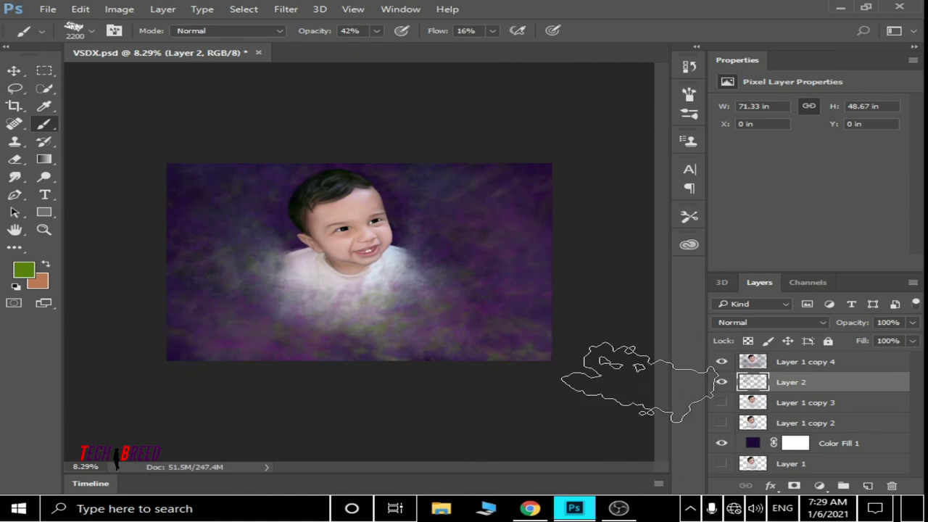
# - Add an empty Layer 3 above Layer 1 copy 4 and a Hue/Saturation layer at saturation +26
pyautogui.click(868, 485)
pyautogui.moveTo(847, 362); pyautogui.dragTo(845, 395)
pyautogui.click(820, 485)
pyautogui.click(790, 302)
pyautogui.hotkey('ctrl', '+')
pyautogui.moveTo(823, 178)
pyautogui.mouseDown()
pyautogui.moveTo(838, 180)
pyautogui.moveTo(795, 151)
pyautogui.moveTo(736, 152)
pyautogui.moveTo(794, 156)
pyautogui.mouseUp()
# - Trial Hue/Saturation 1 settings, with hue around -2 and saturation about +32
pyautogui.scroll(-2, 328, 247)
pyautogui.scroll(5, 425, 201)
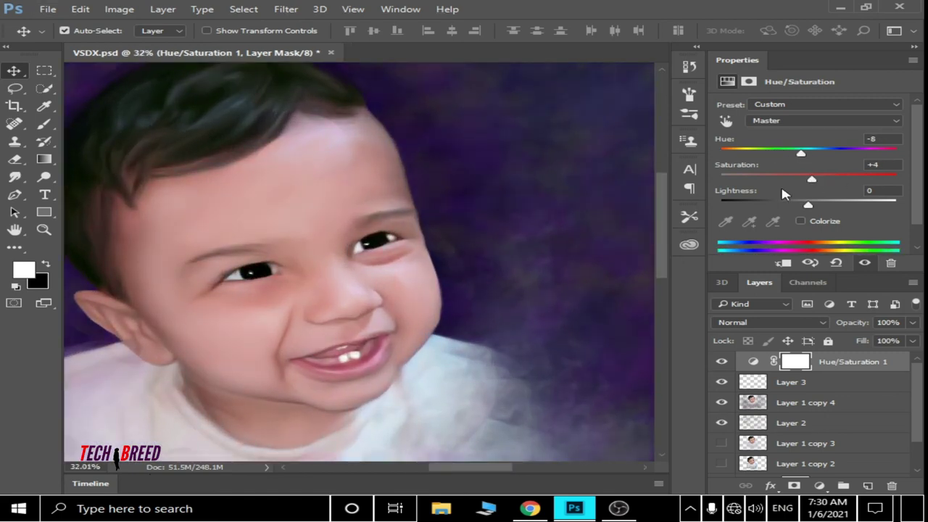
pyautogui.scroll(-5, 781, 192)
pyautogui.scroll(3, 357, 220)
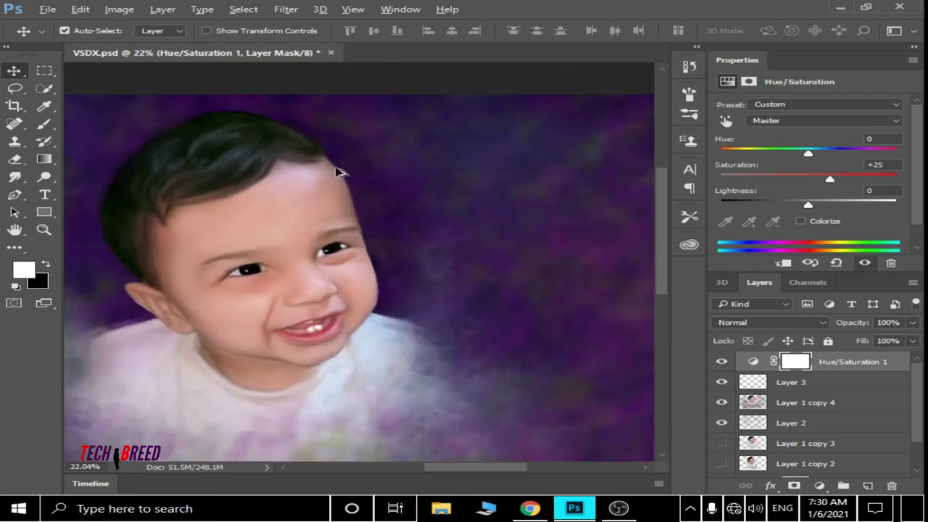
pyautogui.scroll(2, 338, 172)
pyautogui.scroll(-4, 338, 234)
pyautogui.scroll(-1, 327, 249)
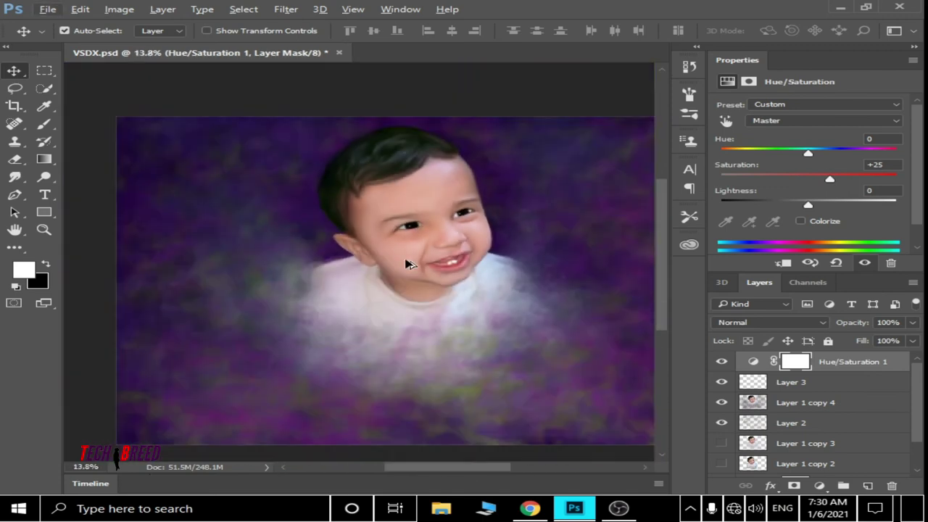
pyautogui.moveTo(807, 153)
pyautogui.mouseDown()
pyautogui.moveTo(867, 152)
pyautogui.moveTo(806, 153)
pyautogui.mouseUp()
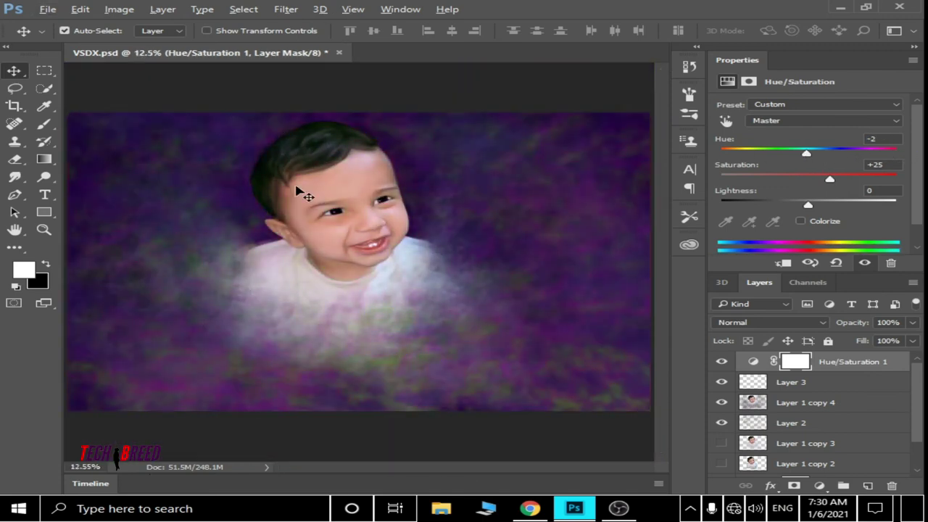
pyautogui.scroll(-1, 377, 255)
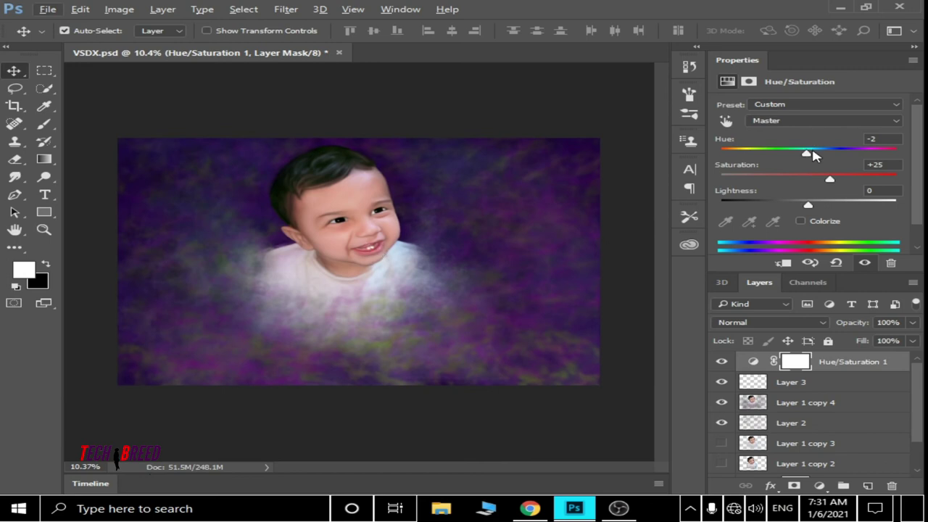
pyautogui.scroll(4, 448, 193)
pyautogui.scroll(-2, 427, 178)
pyautogui.scroll(-2, 392, 222)
pyautogui.scroll(-2, 364, 201)
pyautogui.moveTo(831, 179); pyautogui.dragTo(841, 179)
pyautogui.scroll(3, 649, 172)
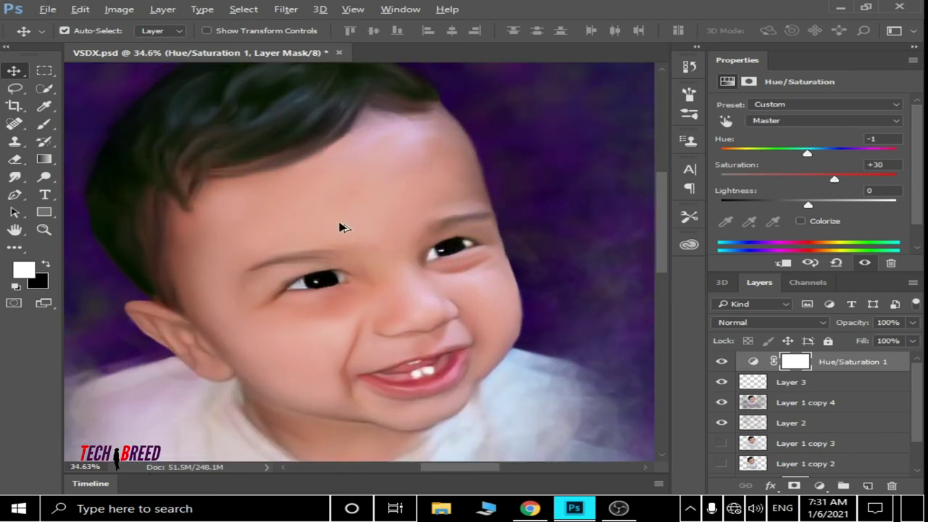
pyautogui.scroll(-4, 344, 227)
pyautogui.scroll(5, 353, 191)
pyautogui.scroll(-4, 352, 232)
pyautogui.moveTo(814, 153); pyautogui.dragTo(811, 154)
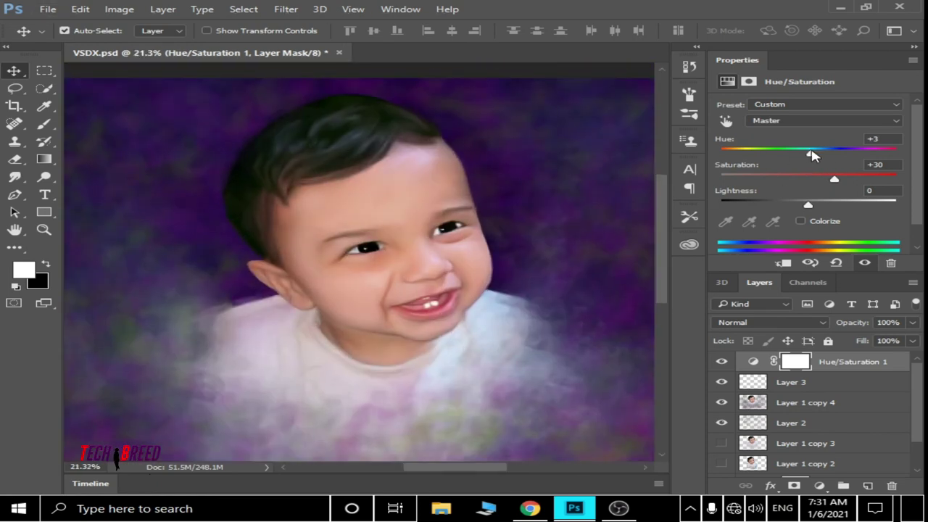
pyautogui.scroll(-2, 300, 152)
pyautogui.scroll(-2, 301, 152)
pyautogui.moveTo(812, 154); pyautogui.dragTo(806, 153)
pyautogui.scroll(3, 321, 151)
pyautogui.scroll(3, 377, 185)
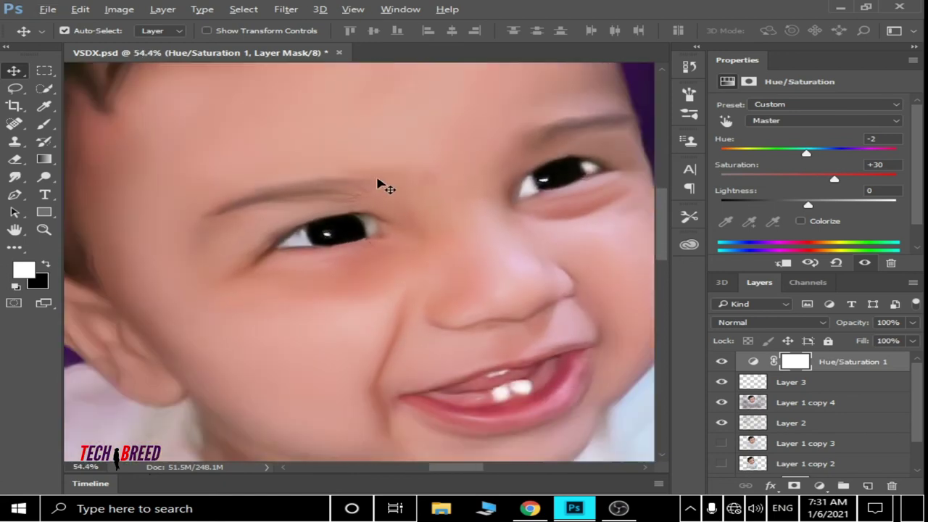
pyautogui.scroll(-5, 377, 186)
pyautogui.scroll(-1, 382, 197)
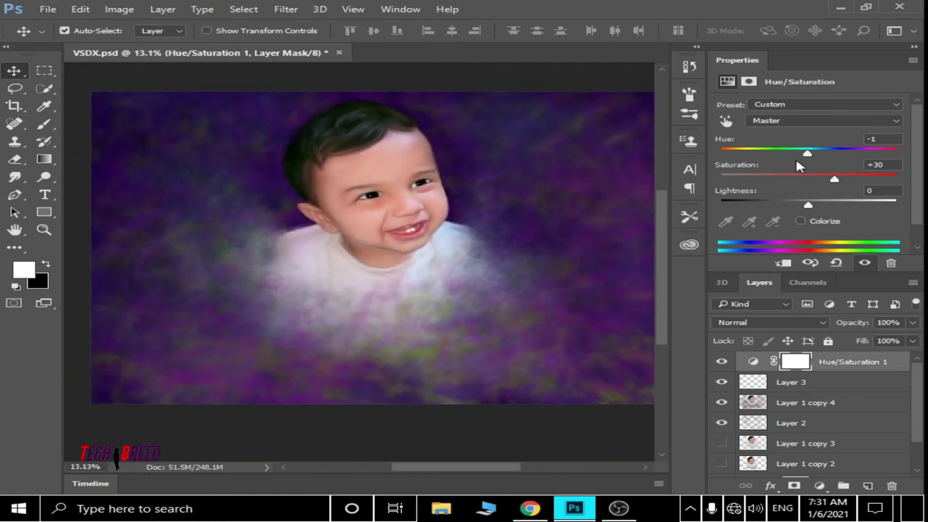
pyautogui.scroll(5, 493, 164)
pyautogui.scroll(-5, 493, 164)
# - Select Hue/Saturation 1 and set Lightness to +4 and Saturation to +56
pyautogui.press('r')
pyautogui.scroll(8, 457, 171)
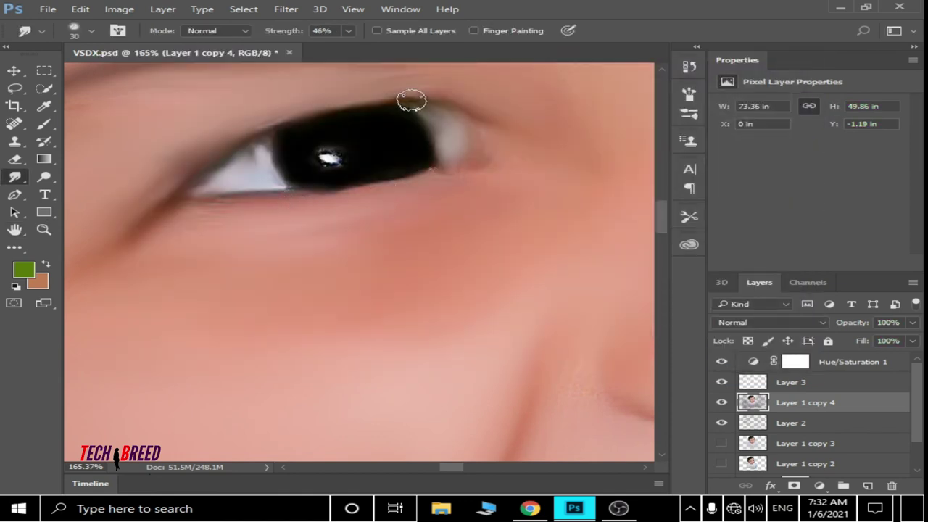
pyautogui.scroll(-2, 602, 212)
pyautogui.scroll(-5, 497, 162)
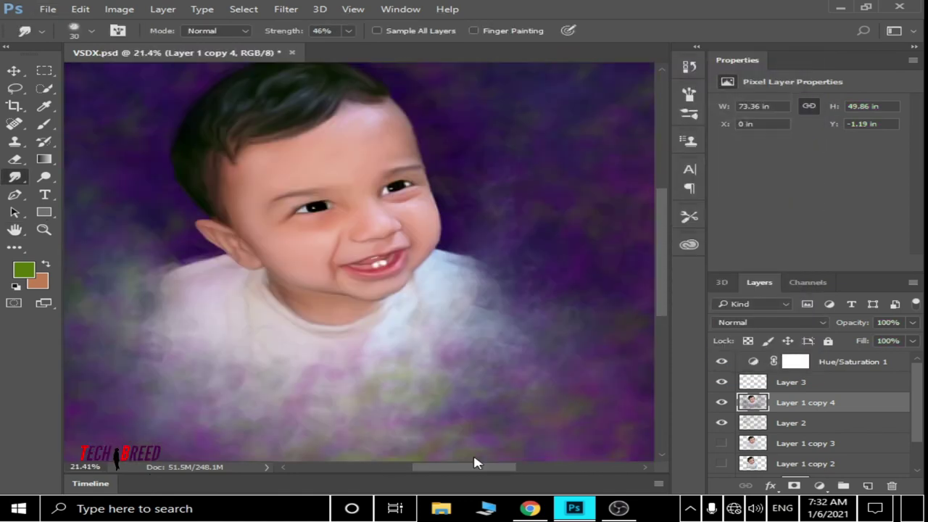
pyautogui.scroll(-4, 472, 435)
pyautogui.scroll(4, 301, 228)
pyautogui.hotkey('alt', ']')
pyautogui.hotkey('alt', ']')
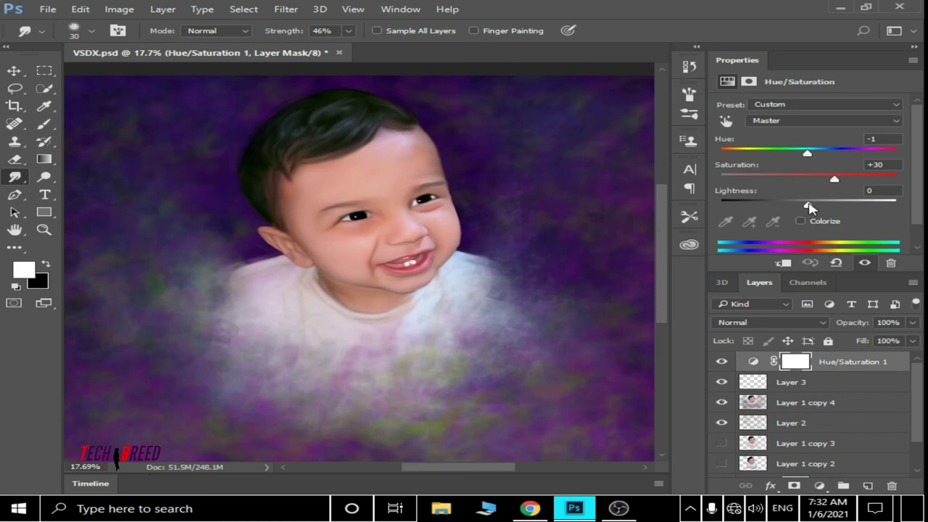
pyautogui.moveTo(810, 206)
pyautogui.mouseDown()
pyautogui.moveTo(844, 206)
pyautogui.moveTo(813, 206)
pyautogui.mouseUp()
pyautogui.scroll(-2, 425, 213)
pyautogui.scroll(-5, 408, 222)
pyautogui.scroll(3, 409, 218)
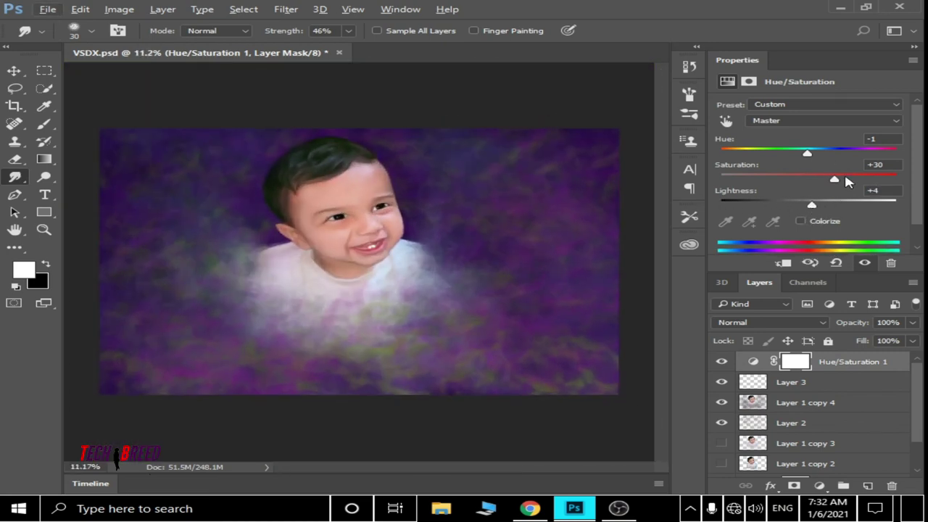
pyautogui.scroll(2, 415, 182)
pyautogui.moveTo(846, 180); pyautogui.dragTo(857, 179)
pyautogui.scroll(-1, 414, 182)
pyautogui.scroll(2, 363, 190)
pyautogui.scroll(-1, 361, 176)
pyautogui.scroll(-3, 361, 176)
# - Mask the face from Hue/Saturation 1 with a soft round brush at 100% flow, 250 then 80 px
pyautogui.press('b')
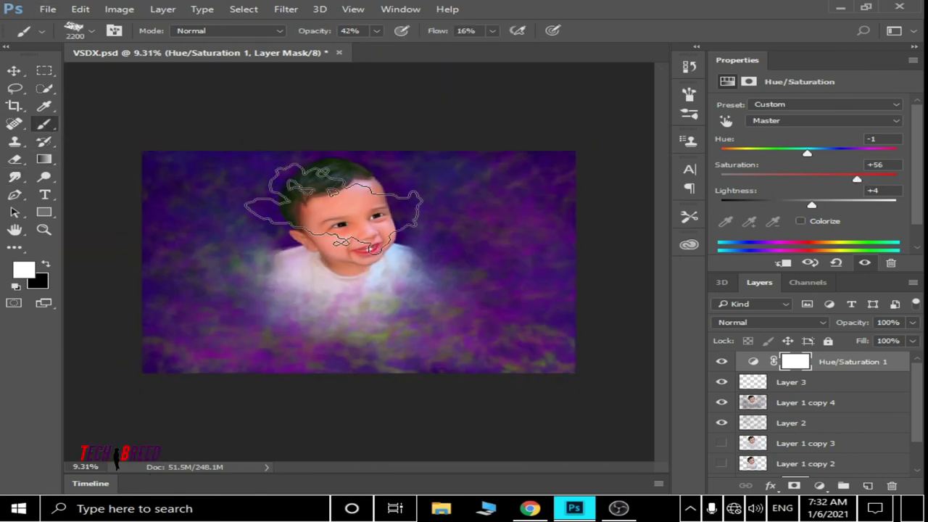
pyautogui.click(74, 30)
pyautogui.click(35, 132)
pyautogui.click(331, 201)
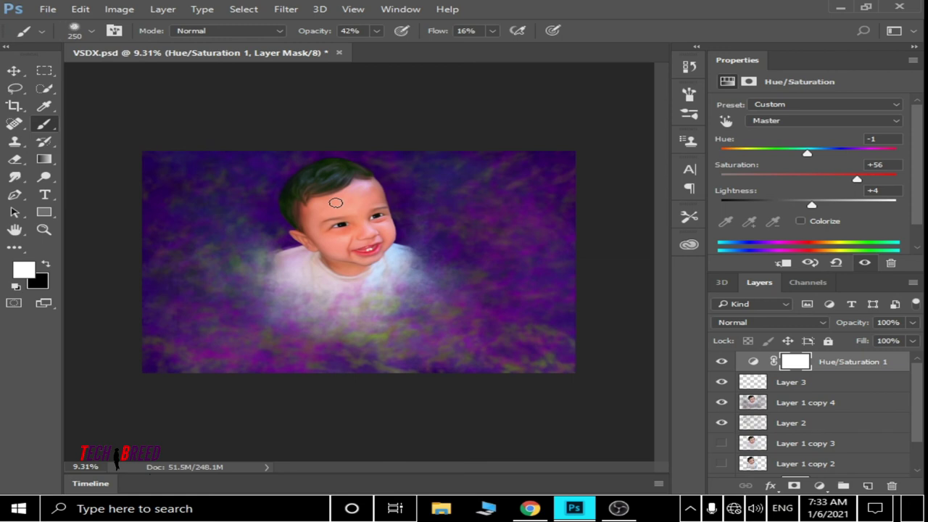
pyautogui.scroll(5, 342, 195)
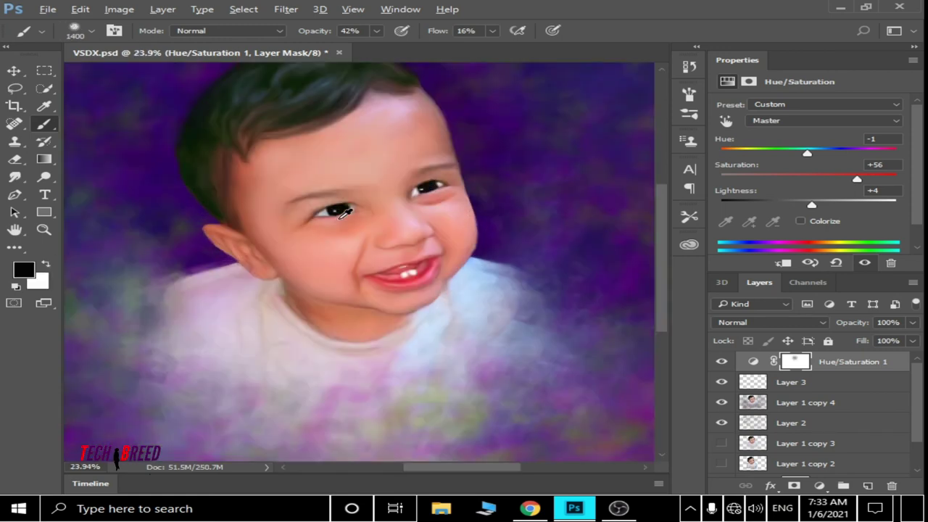
pyautogui.hotkey('shift', '0')
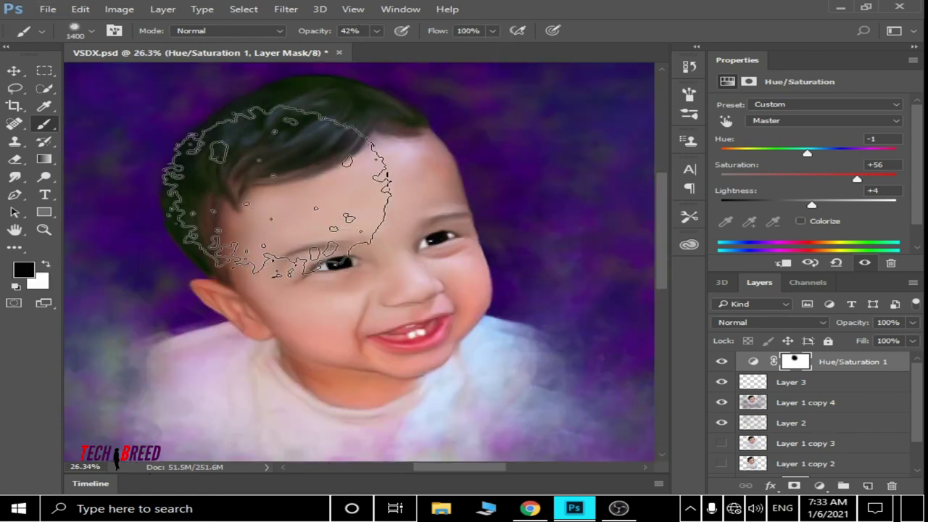
pyautogui.scroll(-2, 376, 231)
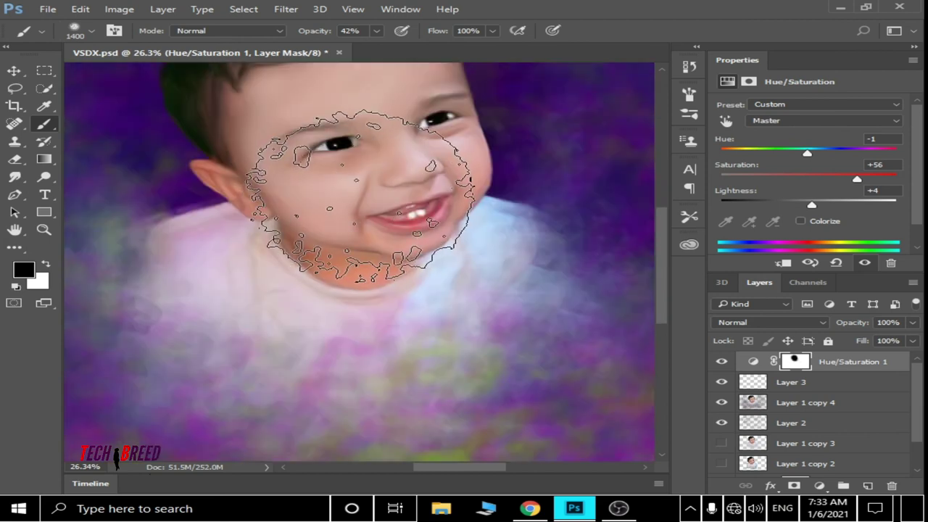
pyautogui.scroll(3, 362, 206)
pyautogui.scroll(-3, 279, 195)
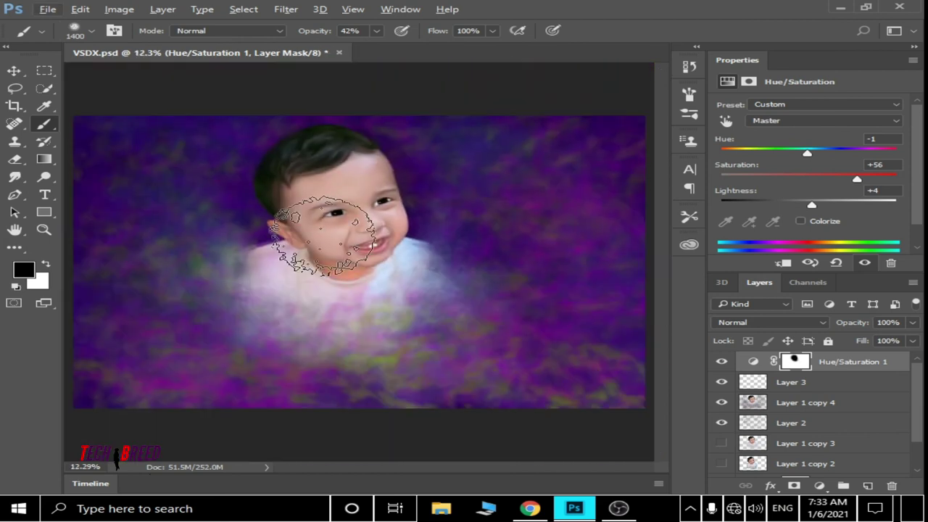
pyautogui.scroll(4, 279, 195)
pyautogui.click(92, 31)
pyautogui.doubleClick(218, 138)
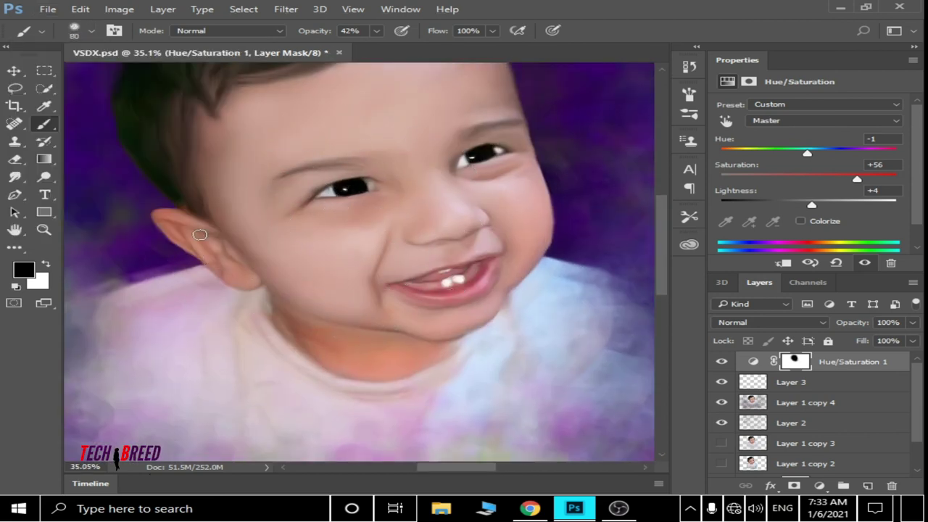
pyautogui.scroll(-3, 293, 258)
pyautogui.scroll(-5, 355, 196)
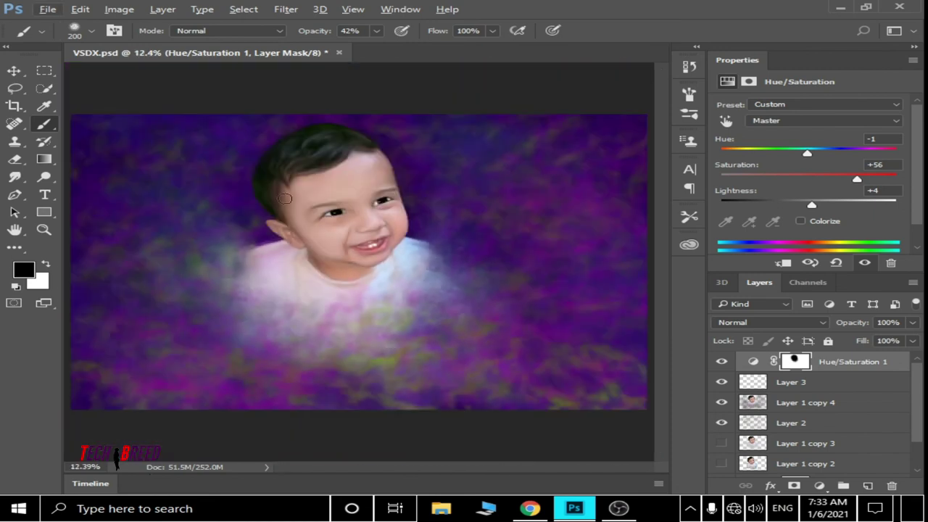
pyautogui.scroll(6, 249, 245)
pyautogui.scroll(2, 573, 170)
pyautogui.scroll(-6, 574, 170)
# - Select Layer 3 and add a second Hue/Saturation adjustment layer
pyautogui.click(790, 382)
pyautogui.click(819, 485)
pyautogui.click(818, 321)
pyautogui.moveTo(820, 362); pyautogui.dragTo(816, 372)
# - Try hue shifts on the trial Hue/Saturation layer and lower the Hue/Saturation fill to 42%
pyautogui.click(752, 361)
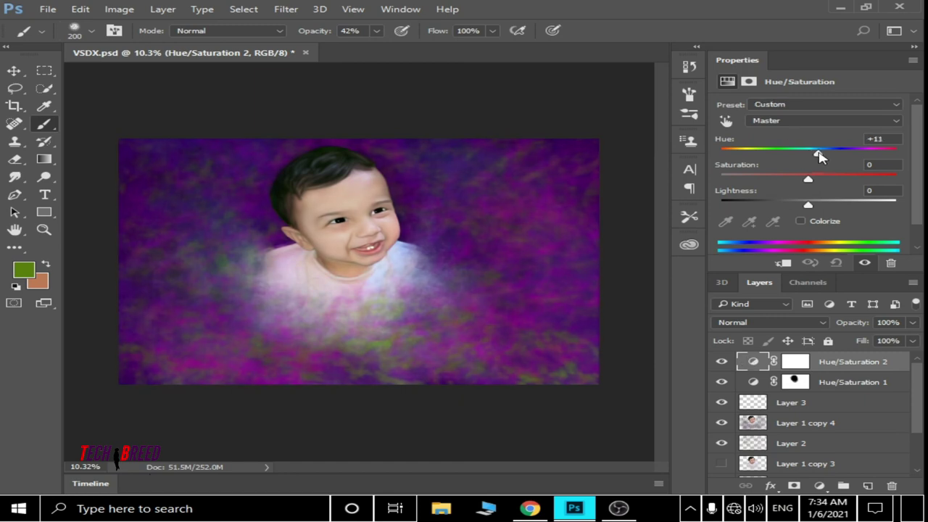
pyautogui.moveTo(818, 156)
pyautogui.mouseDown()
pyautogui.moveTo(863, 153)
pyautogui.moveTo(819, 152)
pyautogui.moveTo(834, 181)
pyautogui.moveTo(824, 179)
pyautogui.mouseUp()
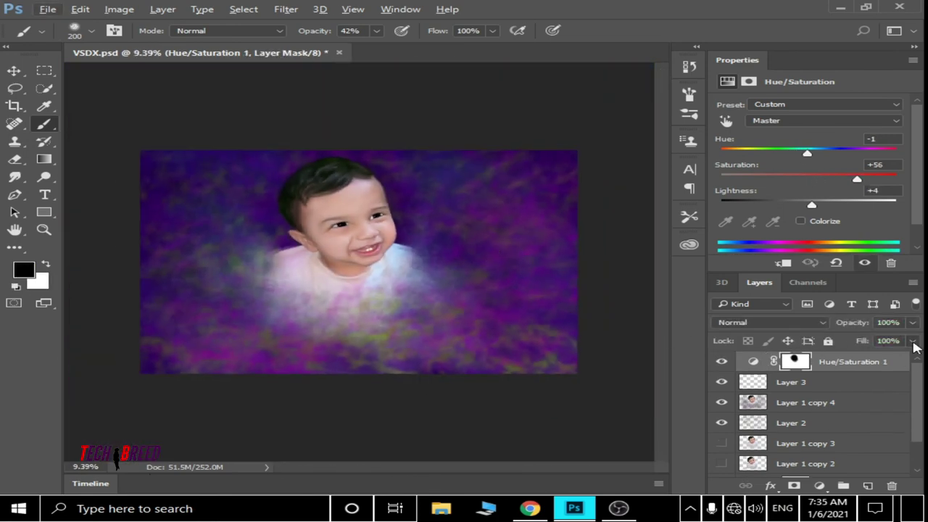
pyautogui.moveTo(915, 347); pyautogui.dragTo(867, 361)
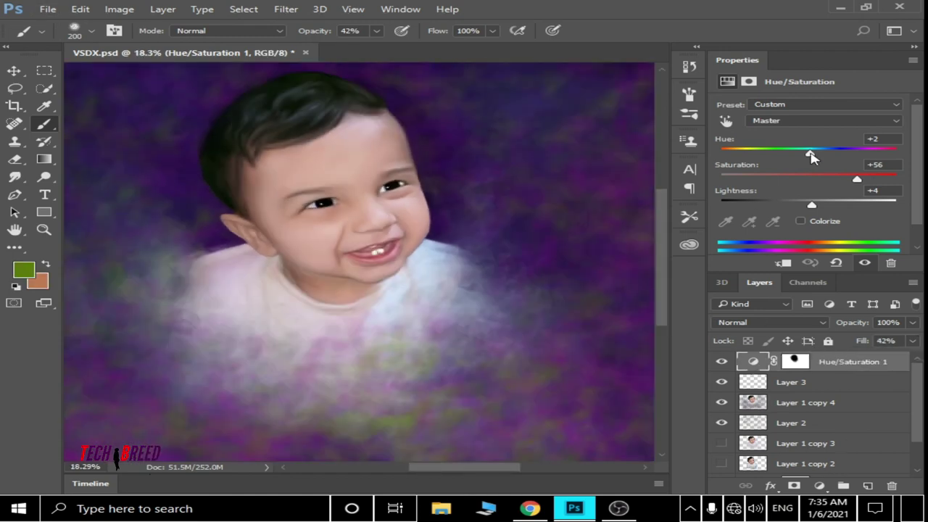
pyautogui.moveTo(810, 156); pyautogui.dragTo(808, 155)
pyautogui.click(406, 124)
pyautogui.press('Return')
# - Add a Color Balance layer above Layer 3 with midtones at -3, +10, -4
pyautogui.click(790, 382)
pyautogui.click(819, 485)
pyautogui.click(775, 334)
pyautogui.click(754, 382)
pyautogui.moveTo(784, 135); pyautogui.dragTo(776, 161)
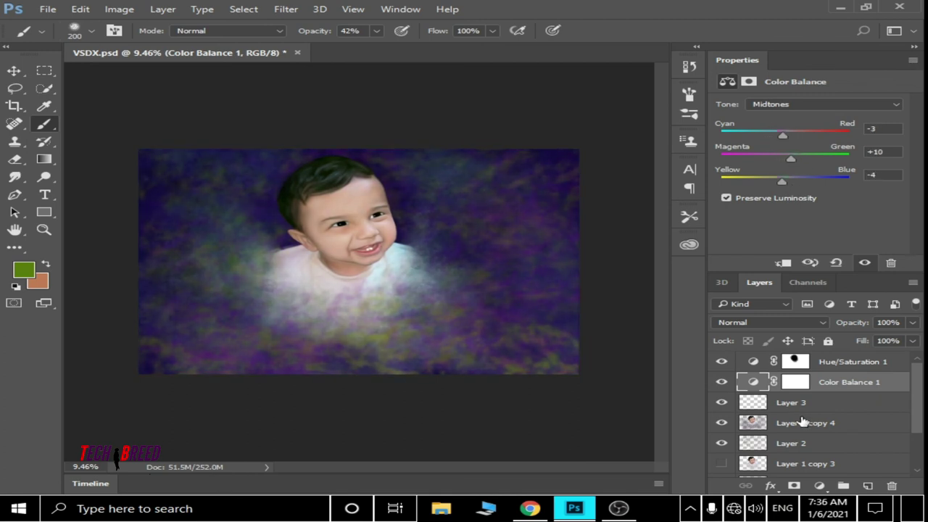
# - Delete the Color Balance 1 layer and duplicate the Layer 1 copy 4 portrait
pyautogui.hotkey('ctrl', 'e')
pyautogui.scroll(5, 311, 201)
pyautogui.scroll(-3, 353, 234)
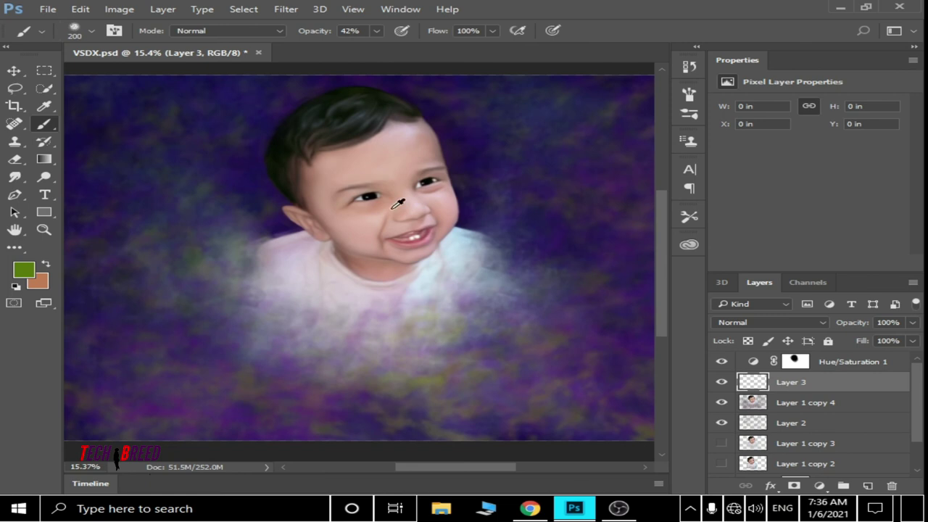
pyautogui.click(761, 409)
pyautogui.hotkey('ctrl', 'j')
# - Set the new portrait copy to Color Dodge blend mode with 22% fill
pyautogui.doubleClick(752, 402)
pyautogui.press('Escape')
pyautogui.click(769, 322)
pyautogui.click(759, 149)
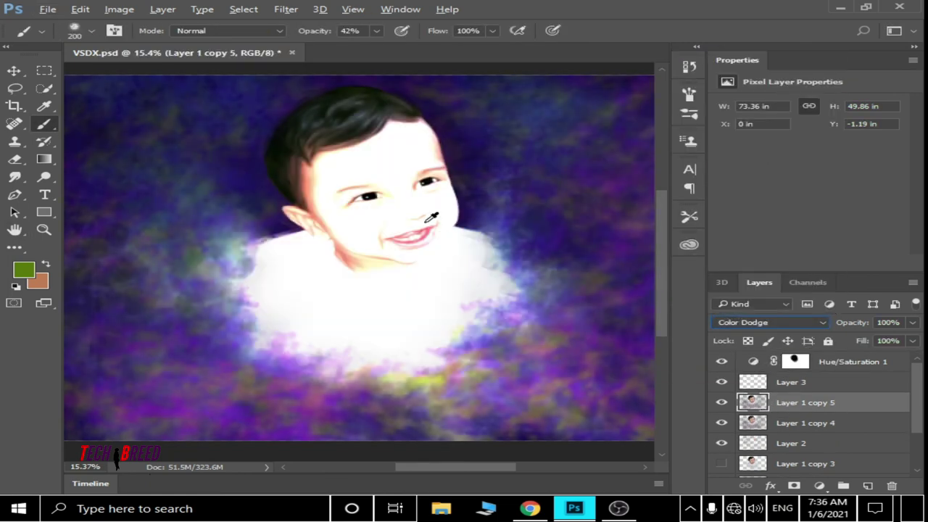
pyautogui.click(913, 340)
pyautogui.scroll(-3, 489, 269)
pyautogui.moveTo(912, 357); pyautogui.dragTo(845, 357)
pyautogui.scroll(-1, 791, 426)
# - Select Layer 2 and choose a 3000 px brush preset
pyautogui.click(792, 423)
pyautogui.click(75, 30)
pyautogui.doubleClick(124, 182)
# - Sample a brown tone from the image and set brush flow to 39%
pyautogui.click(493, 31)
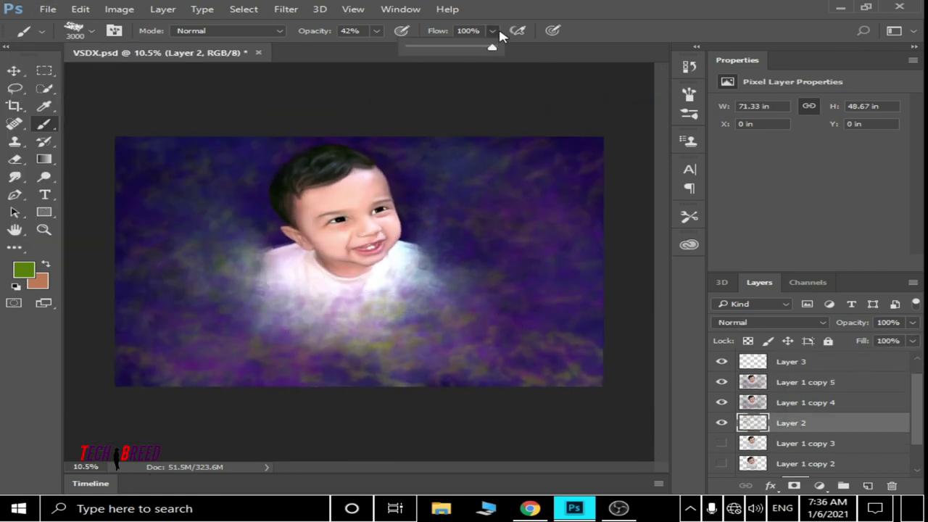
pyautogui.press('i')
pyautogui.click(23, 270)
pyautogui.click(707, 305)
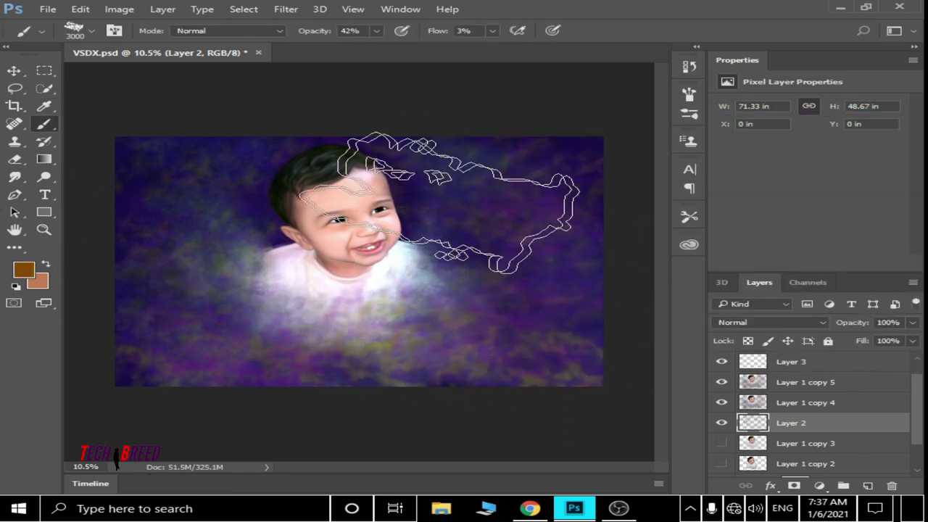
pyautogui.moveTo(493, 31); pyautogui.dragTo(521, 52)
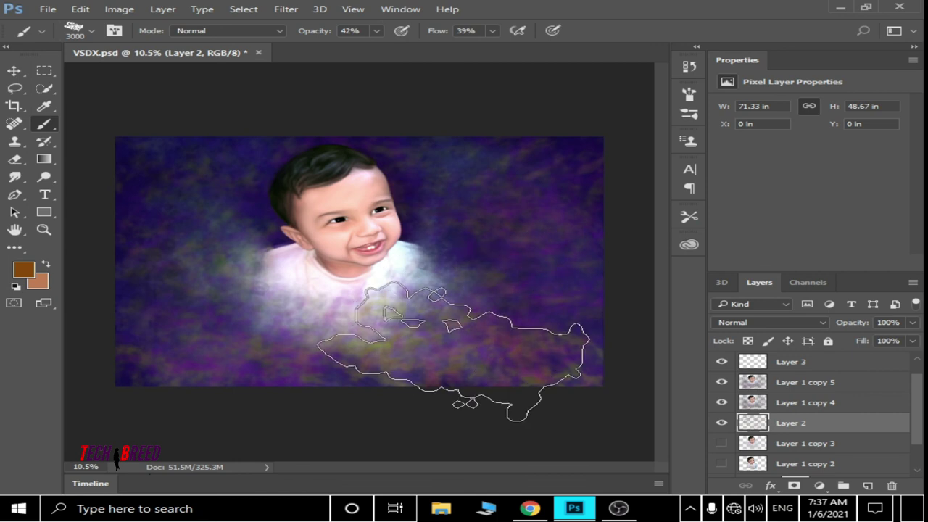
# - Hide the Color Dodge Layer 1 copy 5, keeping Layer 1 copy 4 visible and selected
pyautogui.click(805, 391)
pyautogui.click(721, 402)
pyautogui.scroll(1, 728, 424)
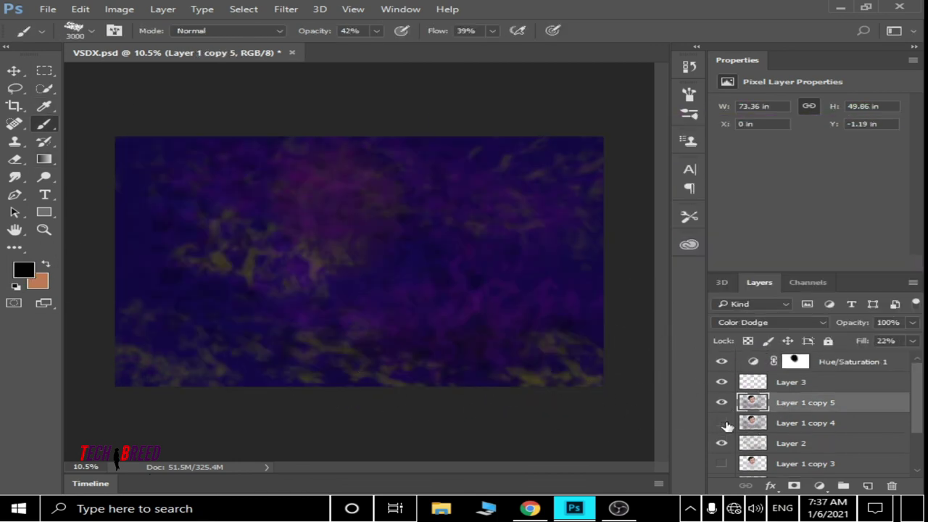
pyautogui.click(722, 423)
pyautogui.click(722, 402)
pyautogui.click(817, 427)
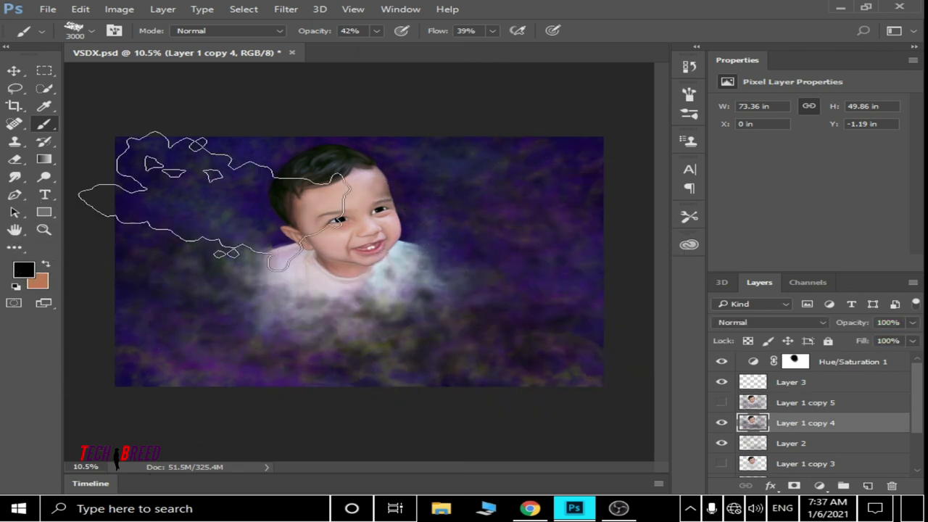
# - Zoom out to view the whole image and make Layer 2 active again
pyautogui.moveTo(317, 315); pyautogui.dragTo(439, 377)
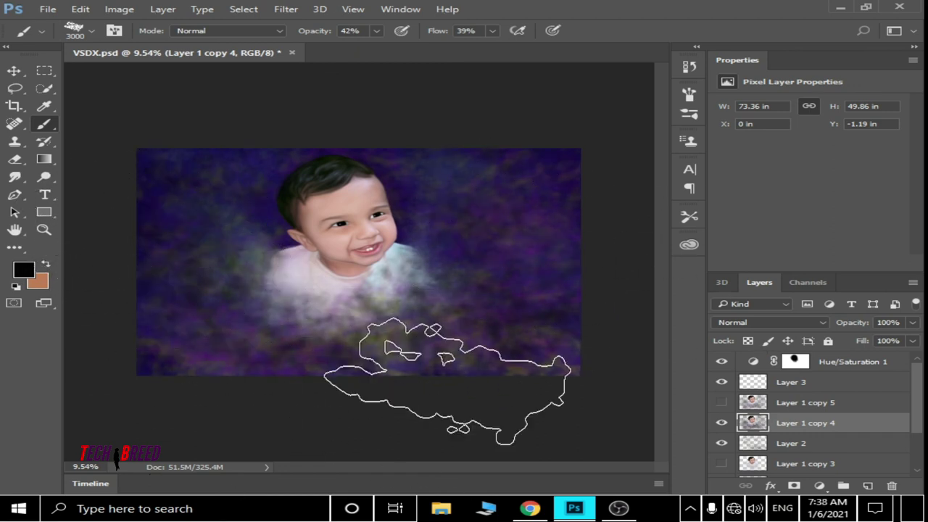
pyautogui.scroll(-2, 447, 382)
pyautogui.scroll(4, 424, 394)
pyautogui.hotkey('alt', '[')
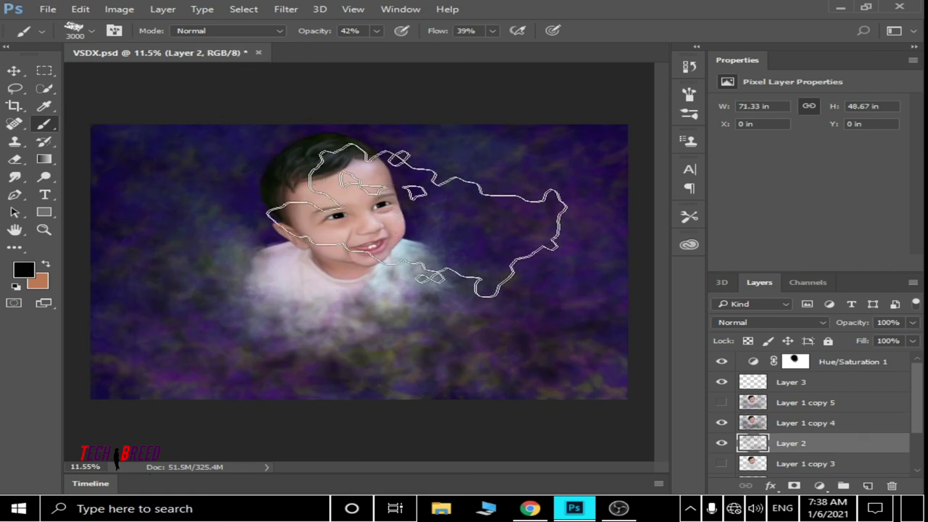
pyautogui.scroll(-2, 417, 221)
pyautogui.scroll(3, 417, 221)
pyautogui.scroll(-1, 417, 221)
# - Open the File menu to reach the Export commands for the finished portrait
pyautogui.click(48, 9)
pyautogui.moveTo(71, 217)
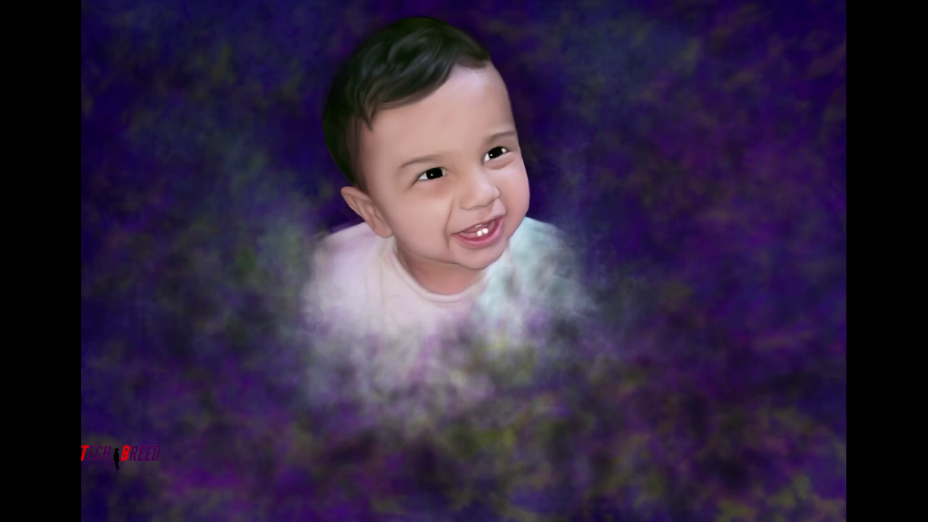